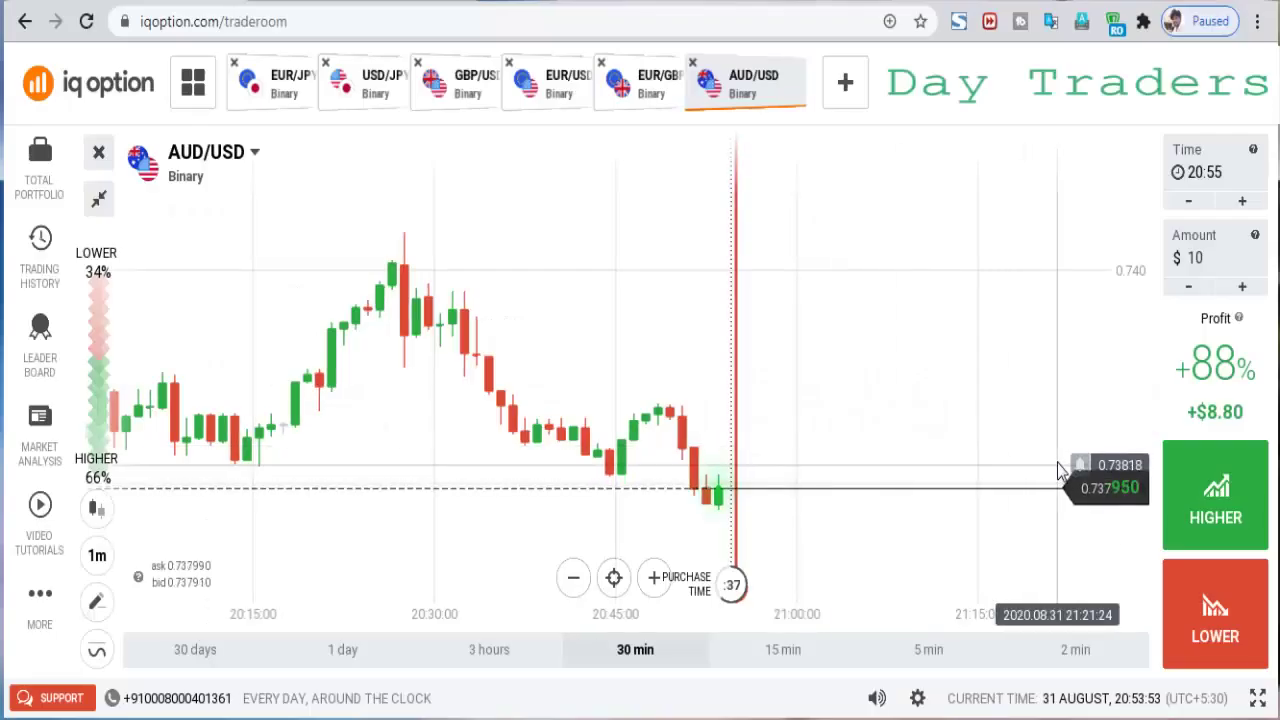
# Draw a line along the AUD/USD lows, running from about 20:13 to about 20:58
pyautogui.scroll(-5, 1023, 366)
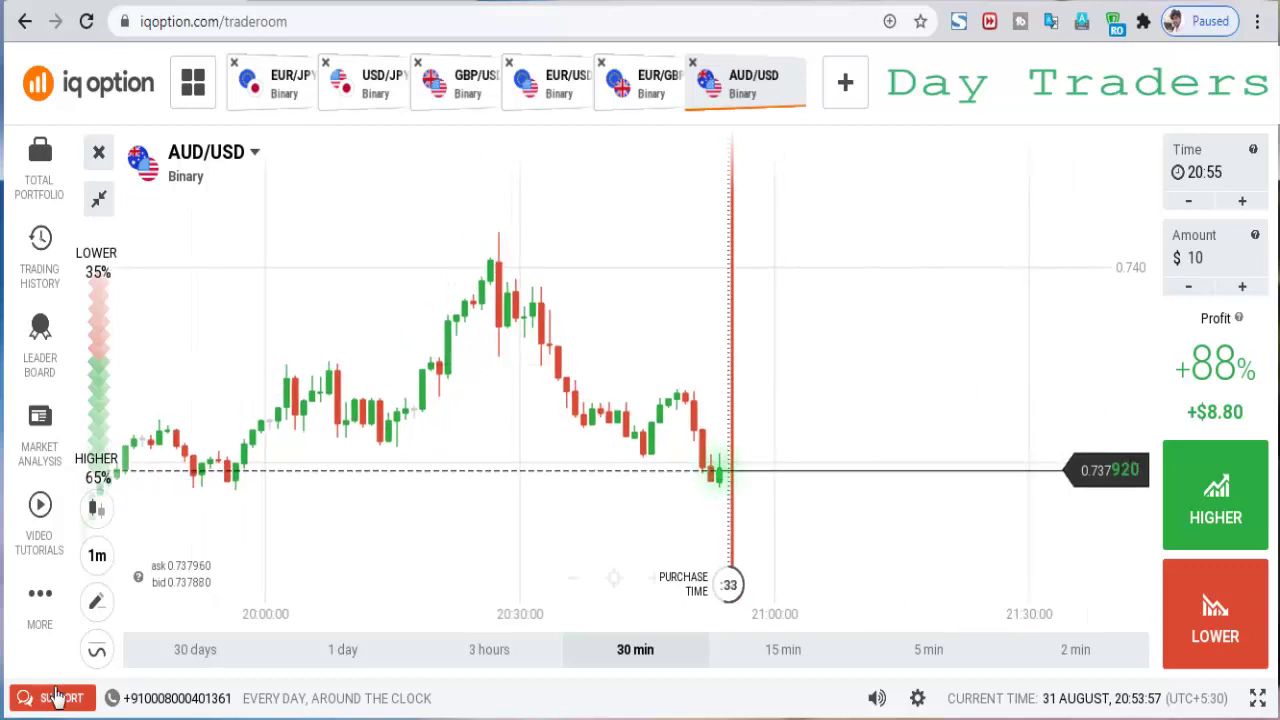
pyautogui.click(97, 603)
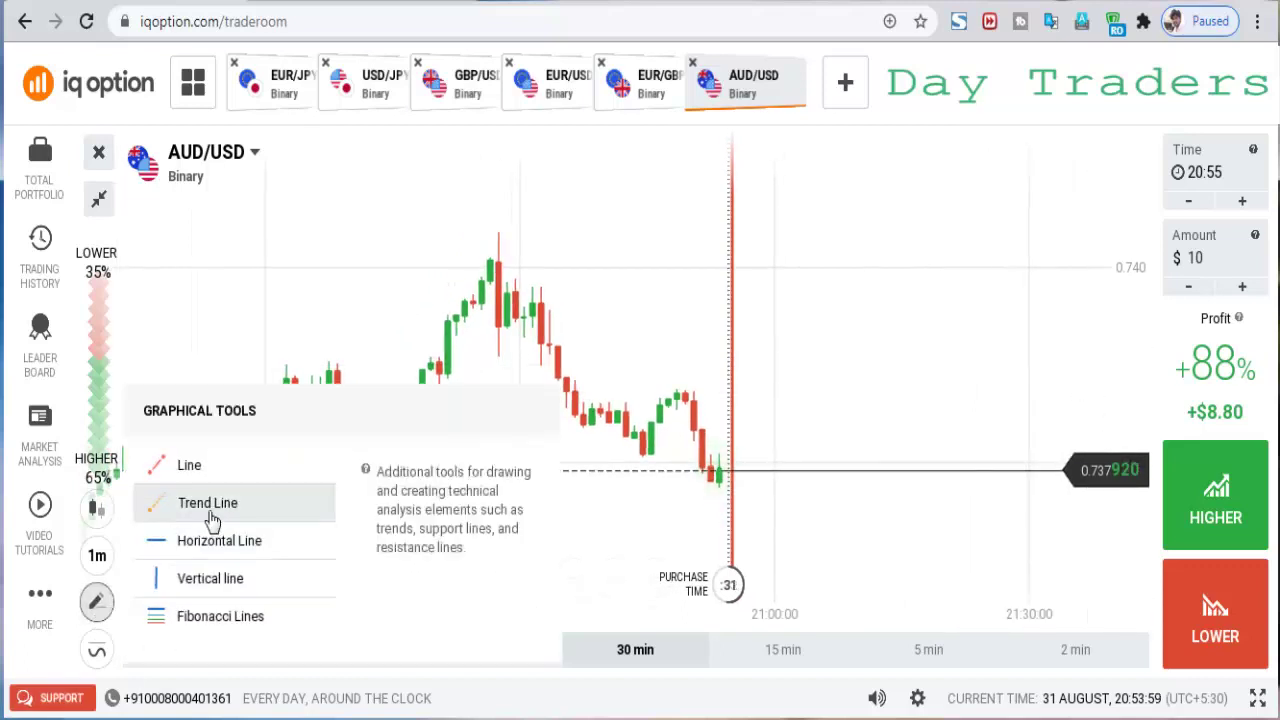
pyautogui.click(300, 493)
pyautogui.click(395, 440)
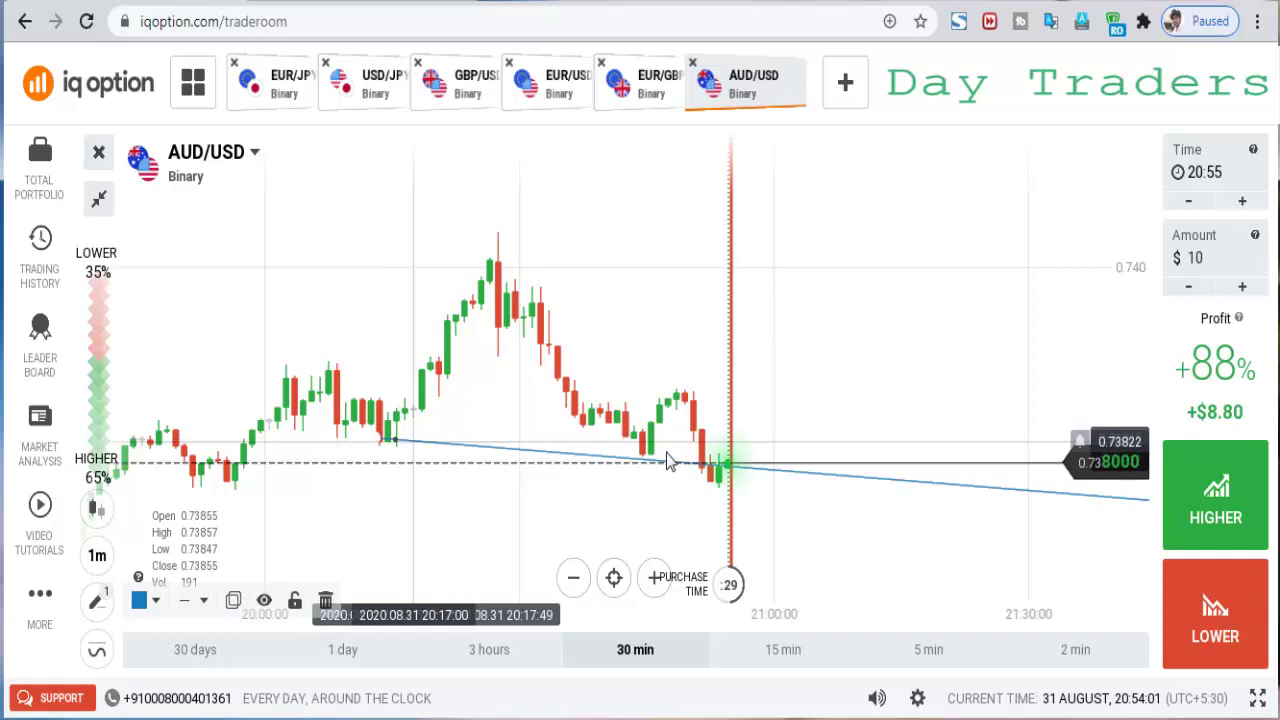
pyautogui.click(756, 462)
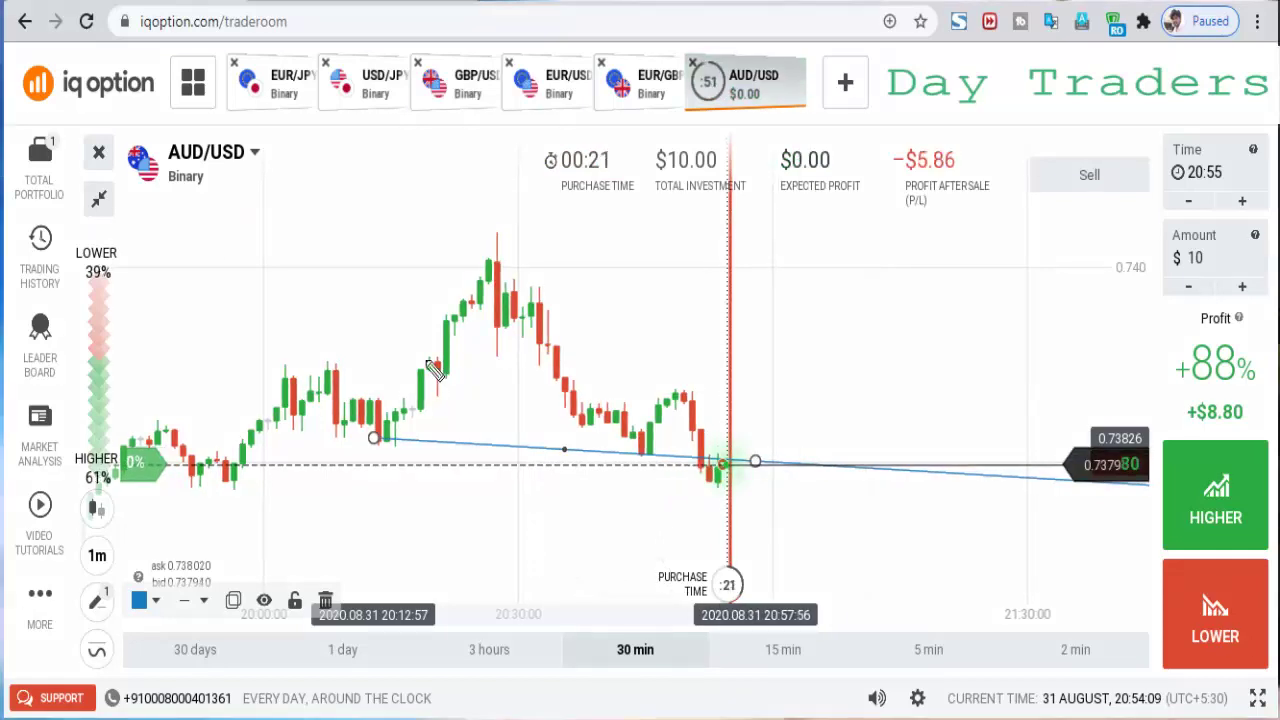
# Mark the AUD/USD price swings and the area around the line break freehand in red, and clear the markings
pyautogui.moveTo(388, 438)
pyautogui.mouseDown()
pyautogui.moveTo(523, 263)
pyautogui.moveTo(605, 405)
pyautogui.mouseUp()
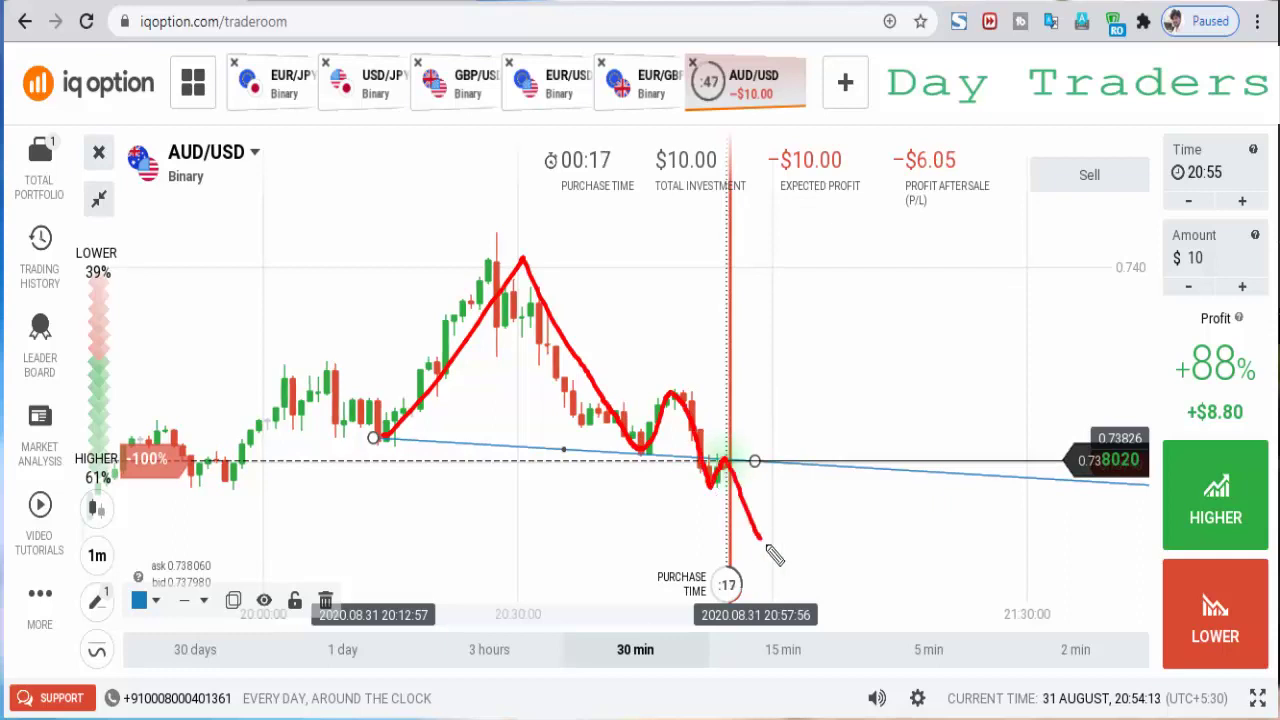
pyautogui.moveTo(777, 276); pyautogui.dragTo(777, 354)
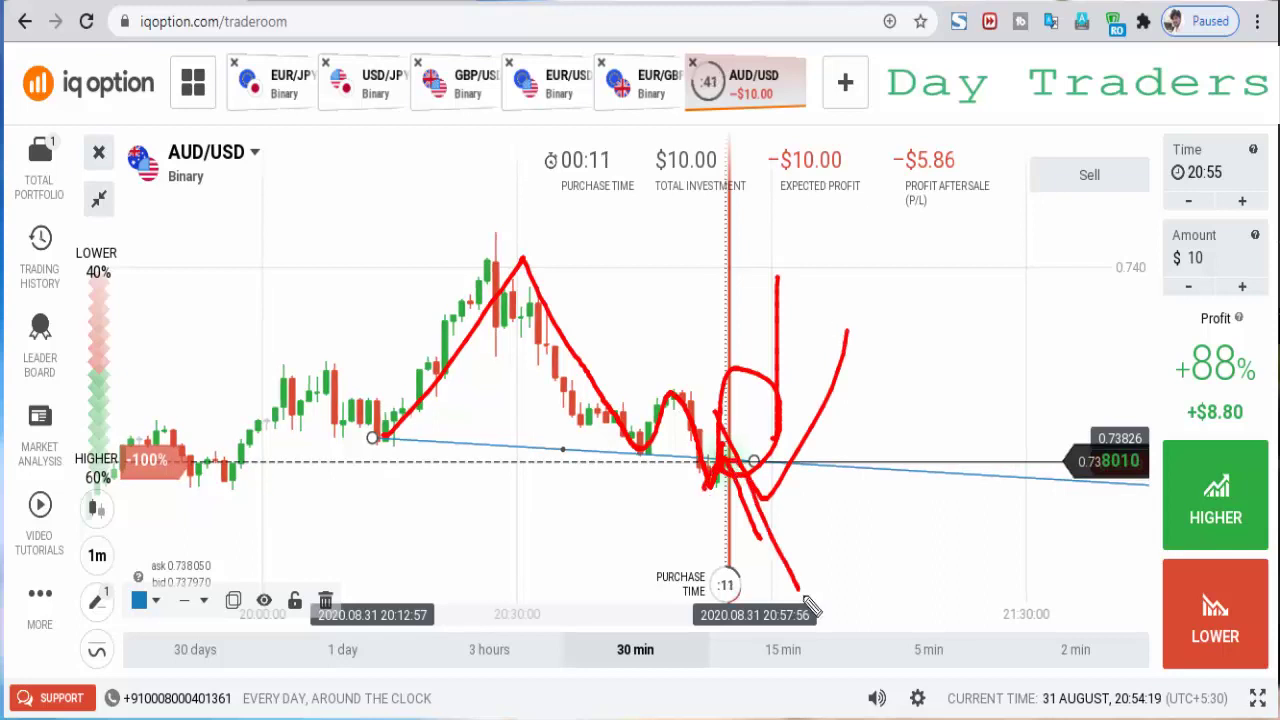
pyautogui.moveTo(840, 432); pyautogui.dragTo(824, 474)
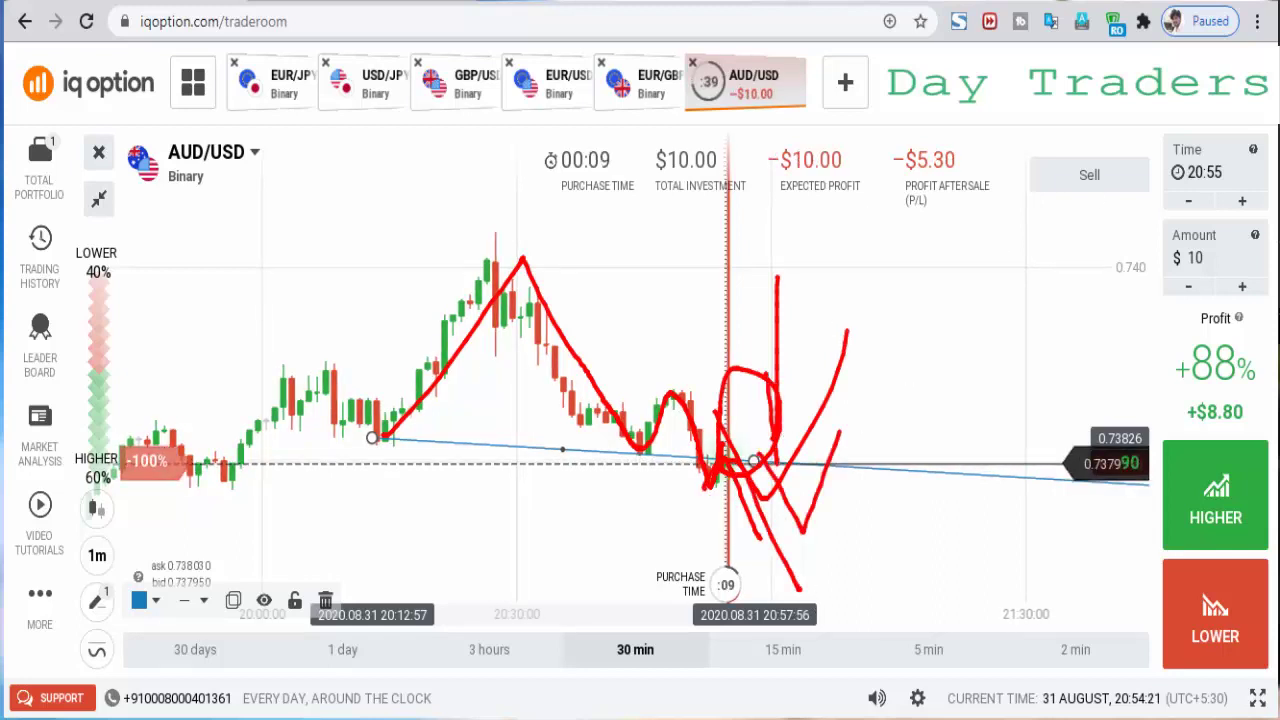
pyautogui.press('Escape')
# Sketch freehand marks around the latest AUD/USD candles just under the drawn line, and clear them
pyautogui.scroll(3, 851, 354)
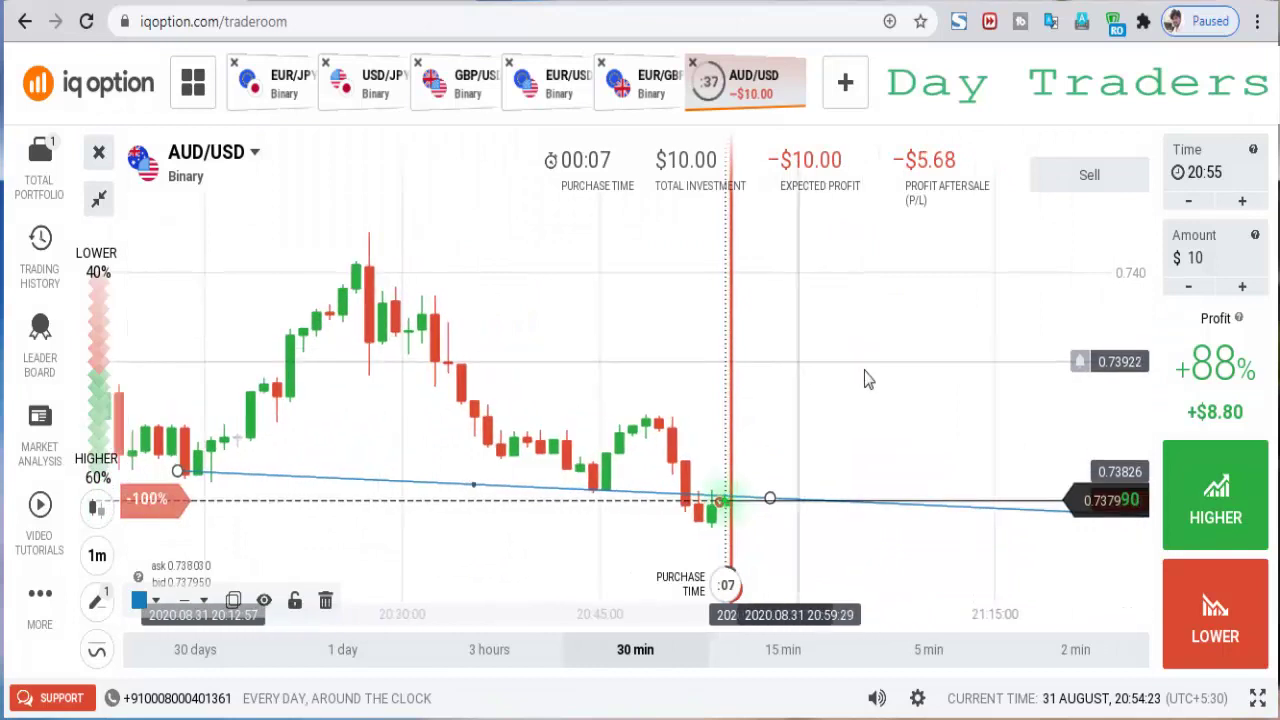
pyautogui.scroll(5, 777, 457)
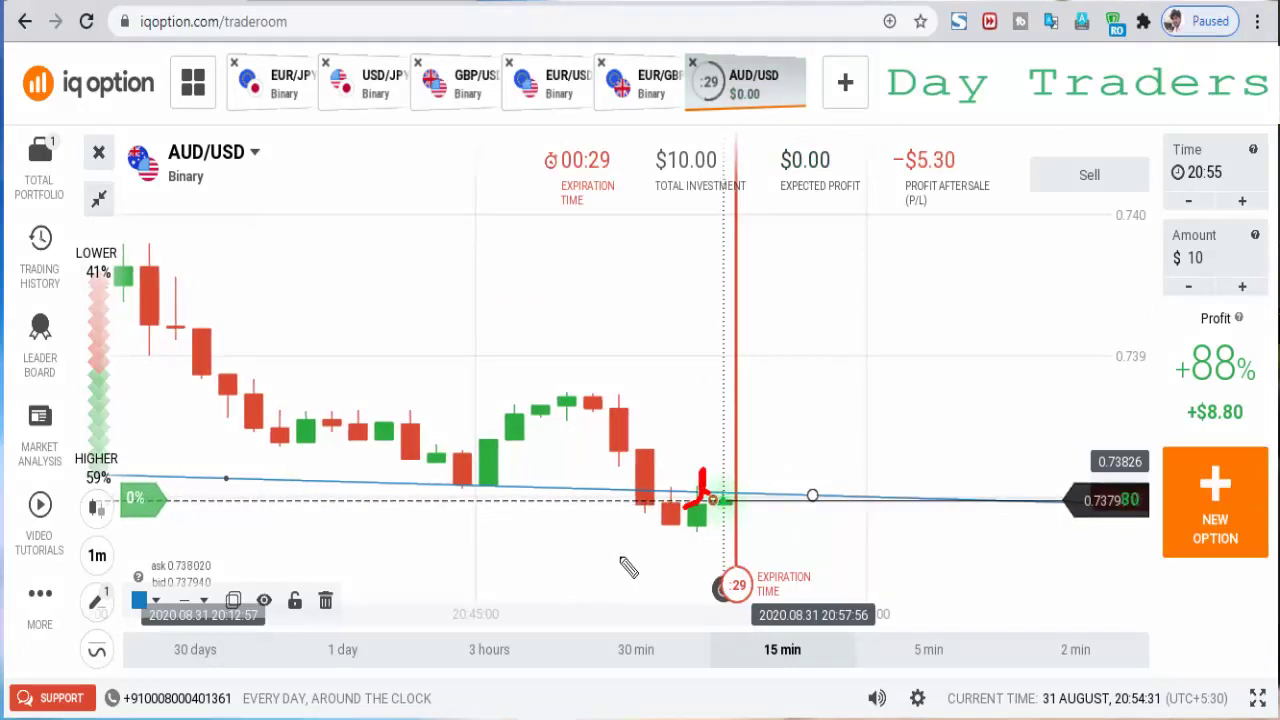
pyautogui.moveTo(725, 362); pyautogui.dragTo(985, 285)
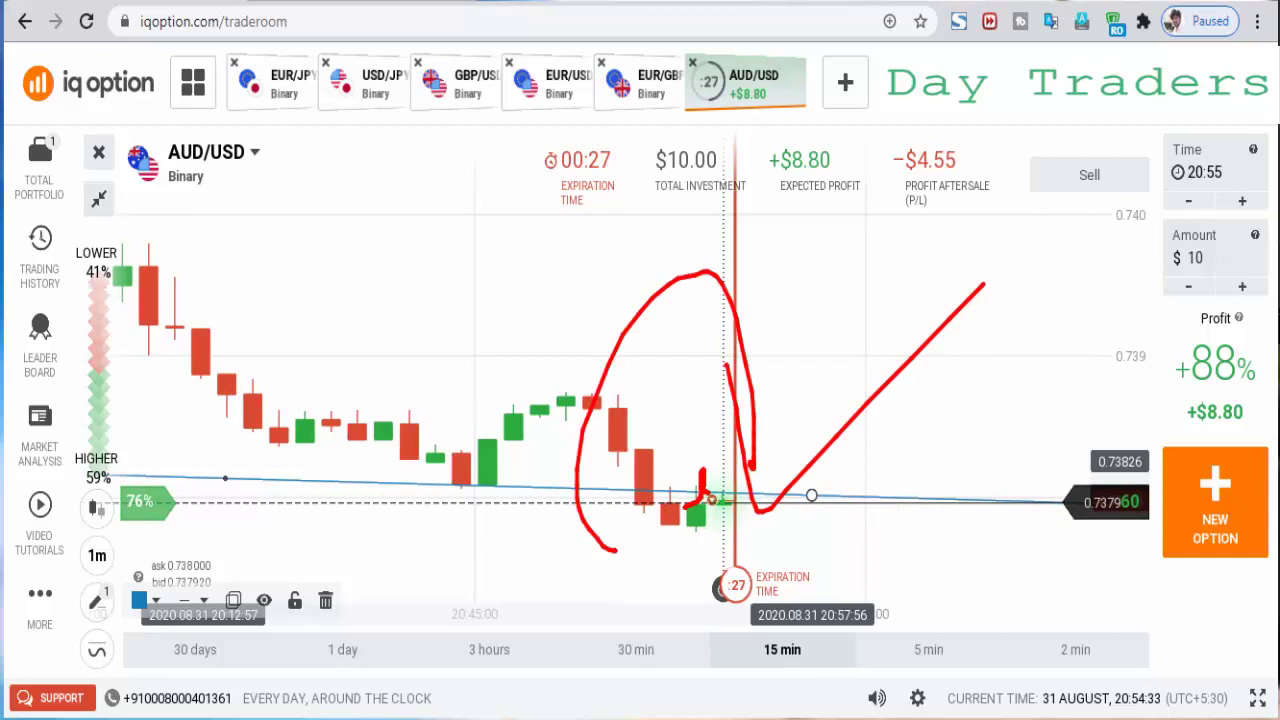
pyautogui.press('Escape')
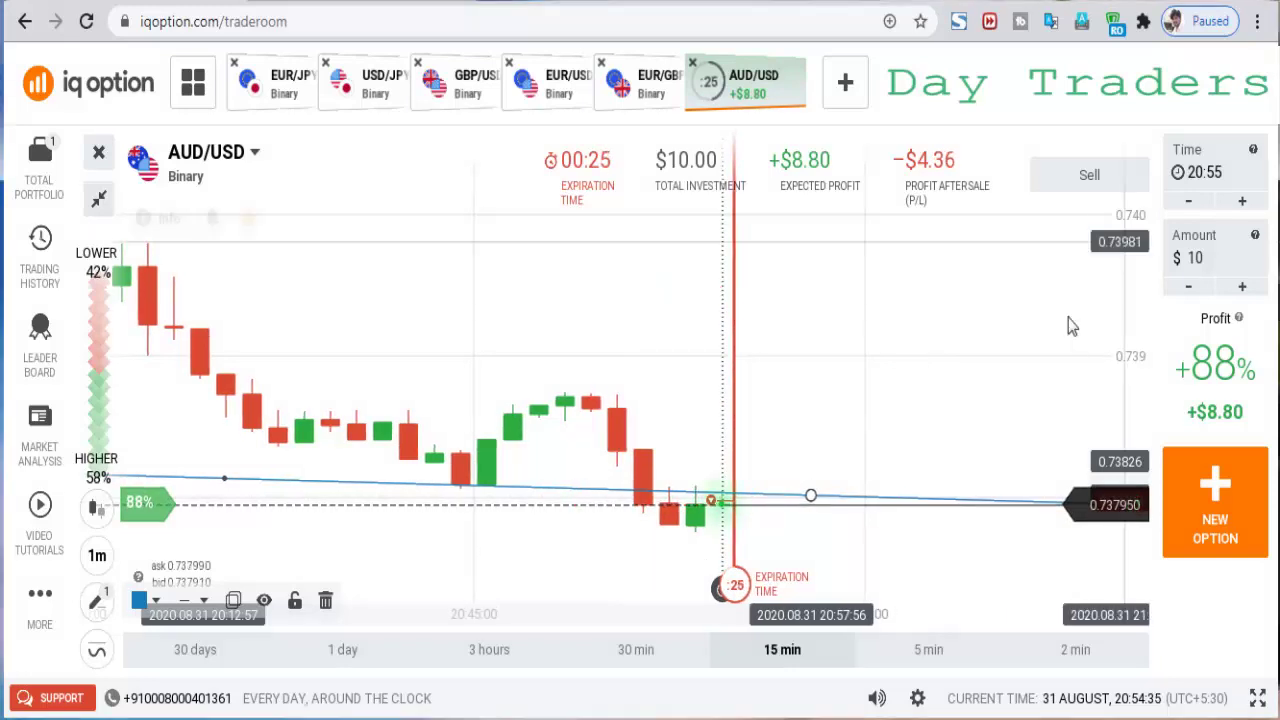
# Look closely at the latest AUD/USD candles and examine the recent price swings on the EUR/GBP chart
pyautogui.scroll(3, 1040, 320)
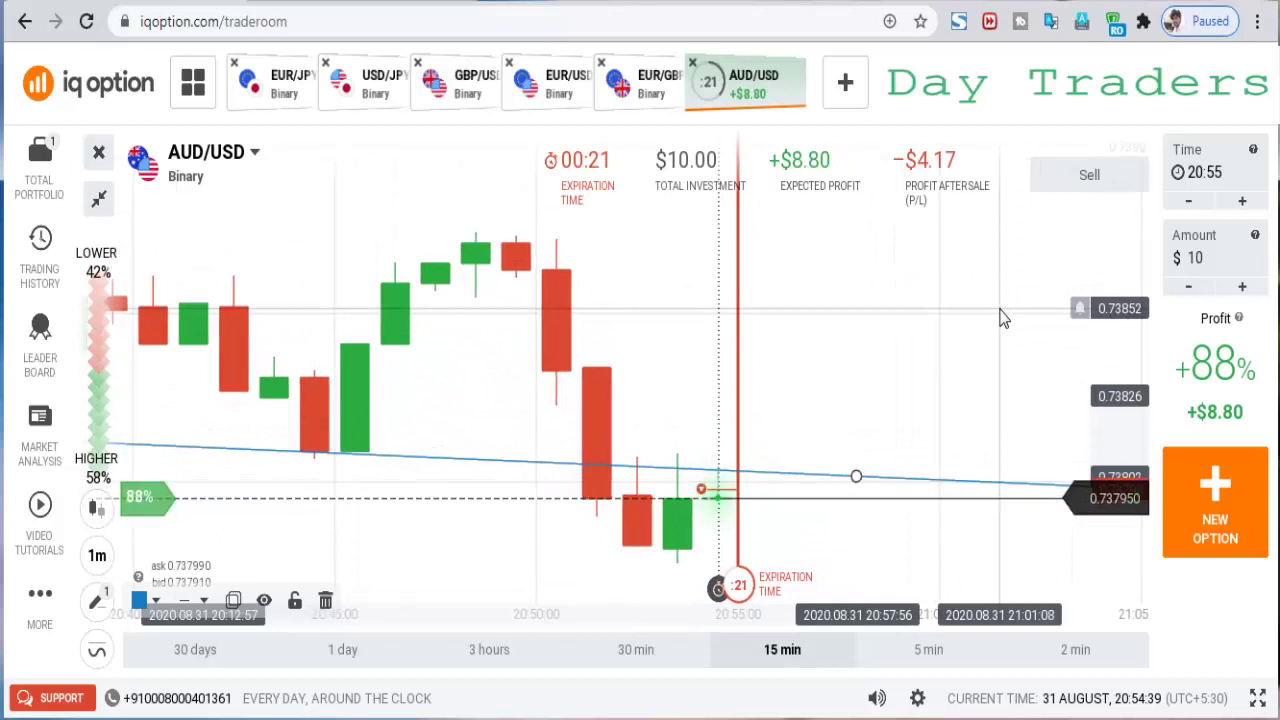
pyautogui.click(655, 82)
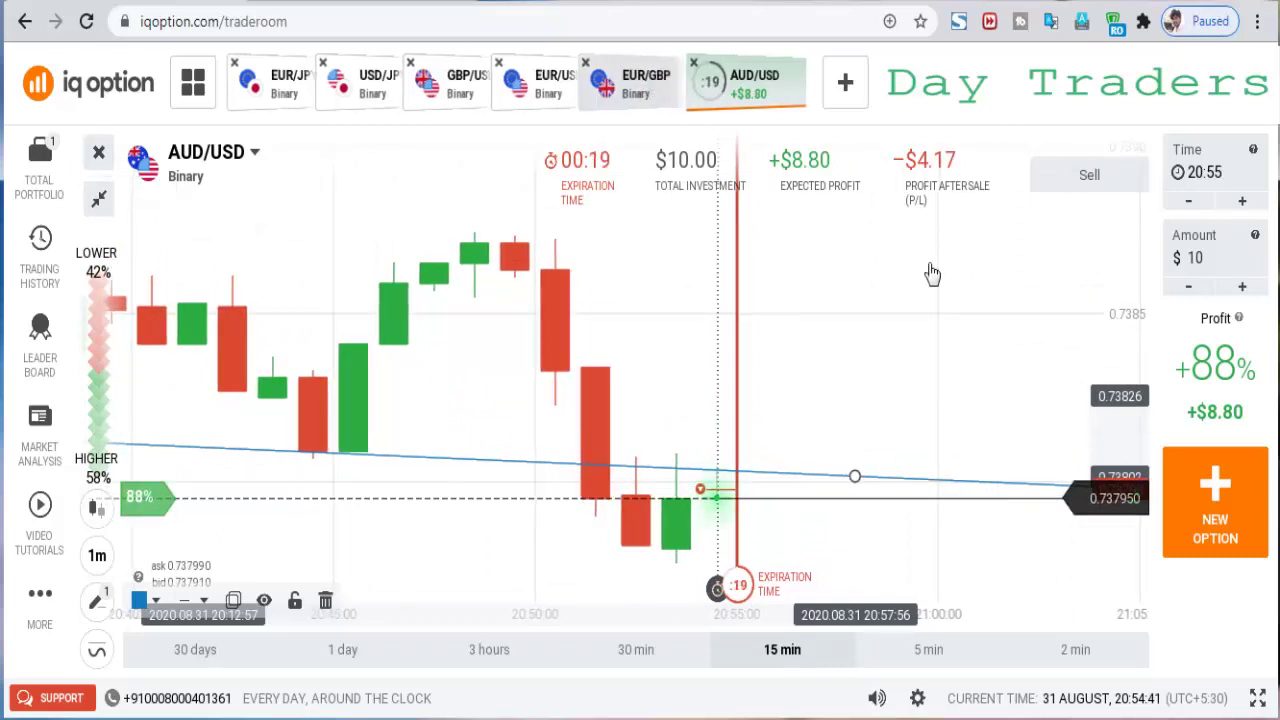
pyautogui.scroll(-5, 786, 408)
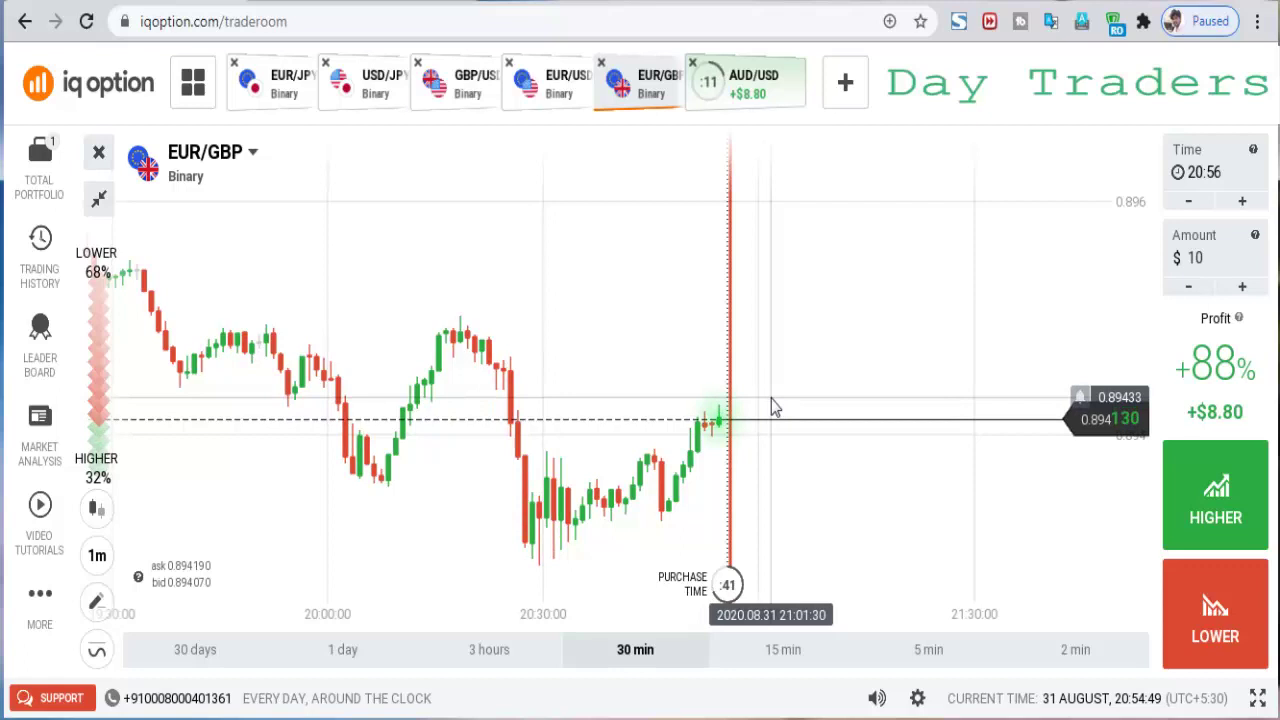
pyautogui.scroll(2, 775, 400)
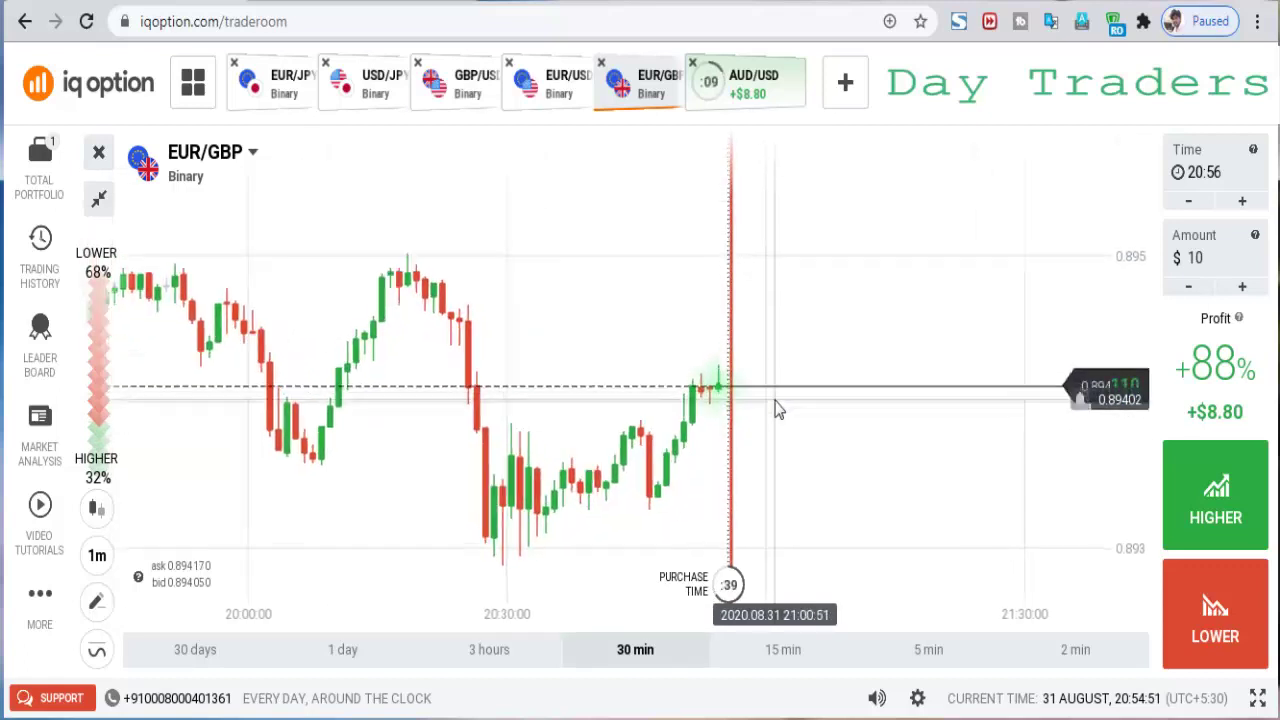
pyautogui.scroll(2, 775, 408)
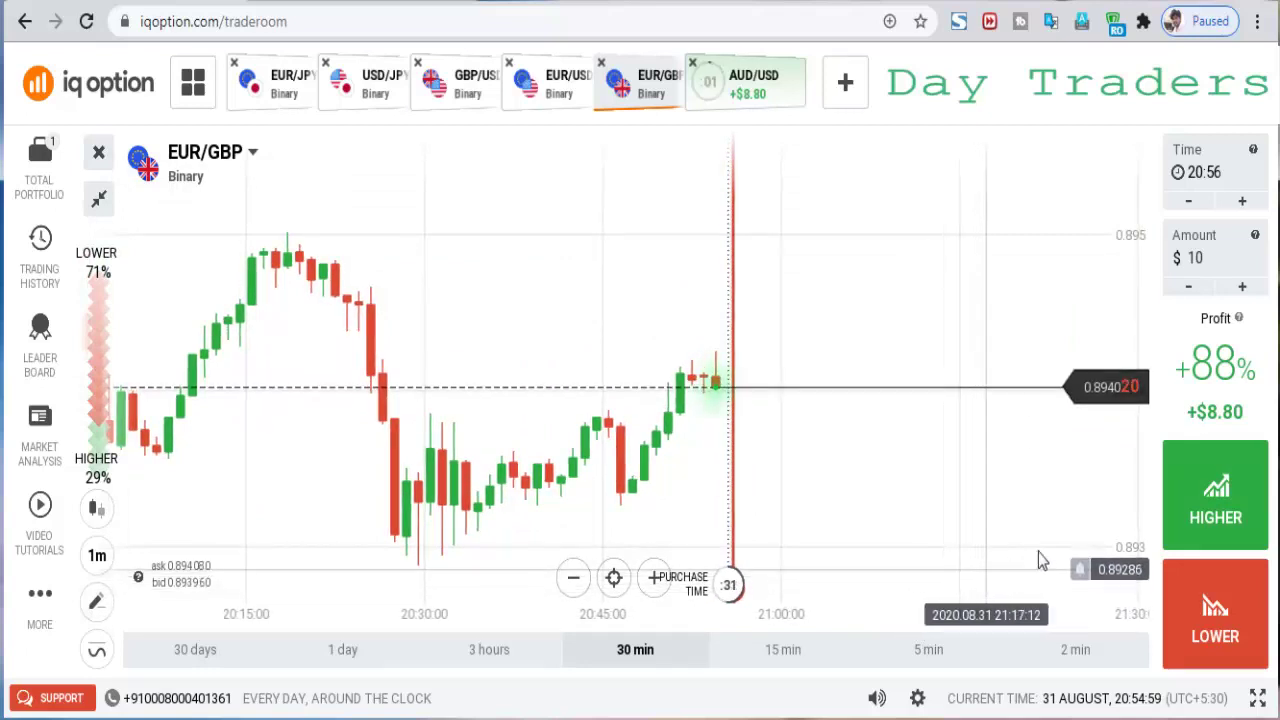
# Switch to the EUR/USD chart and buy a $10 Higher option expiring at 20:56
pyautogui.click(1216, 495)
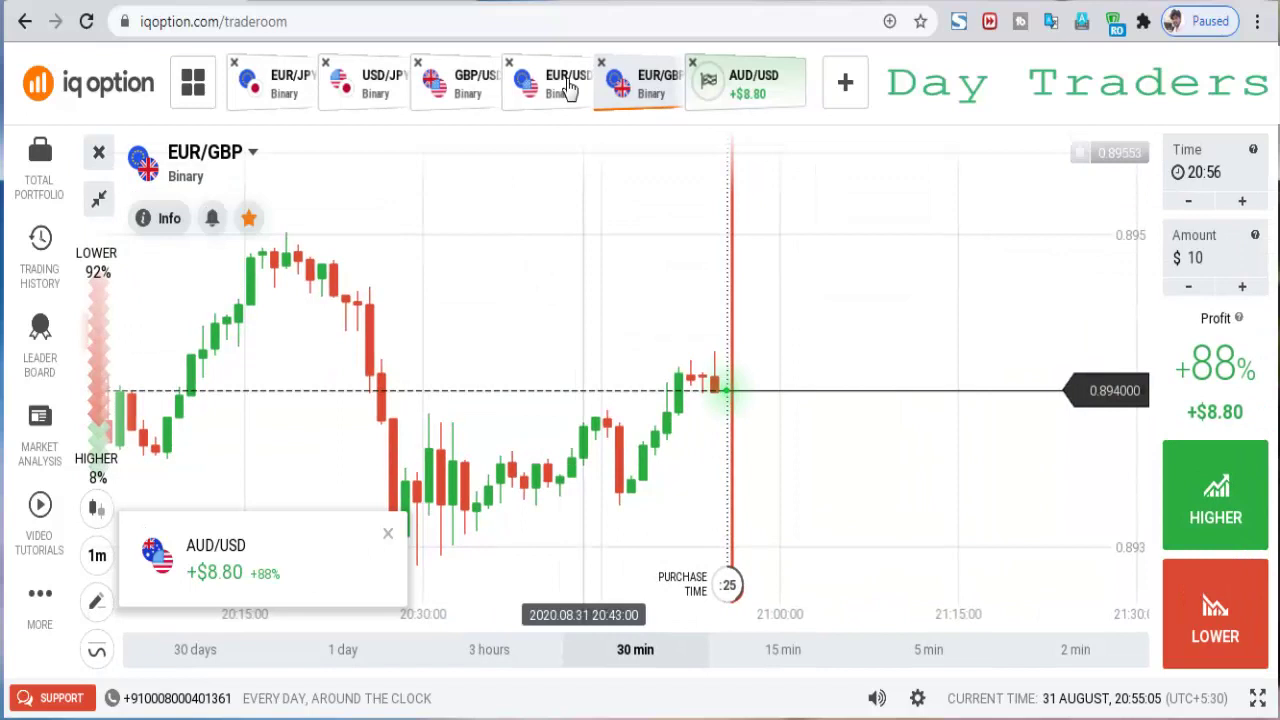
pyautogui.click(575, 88)
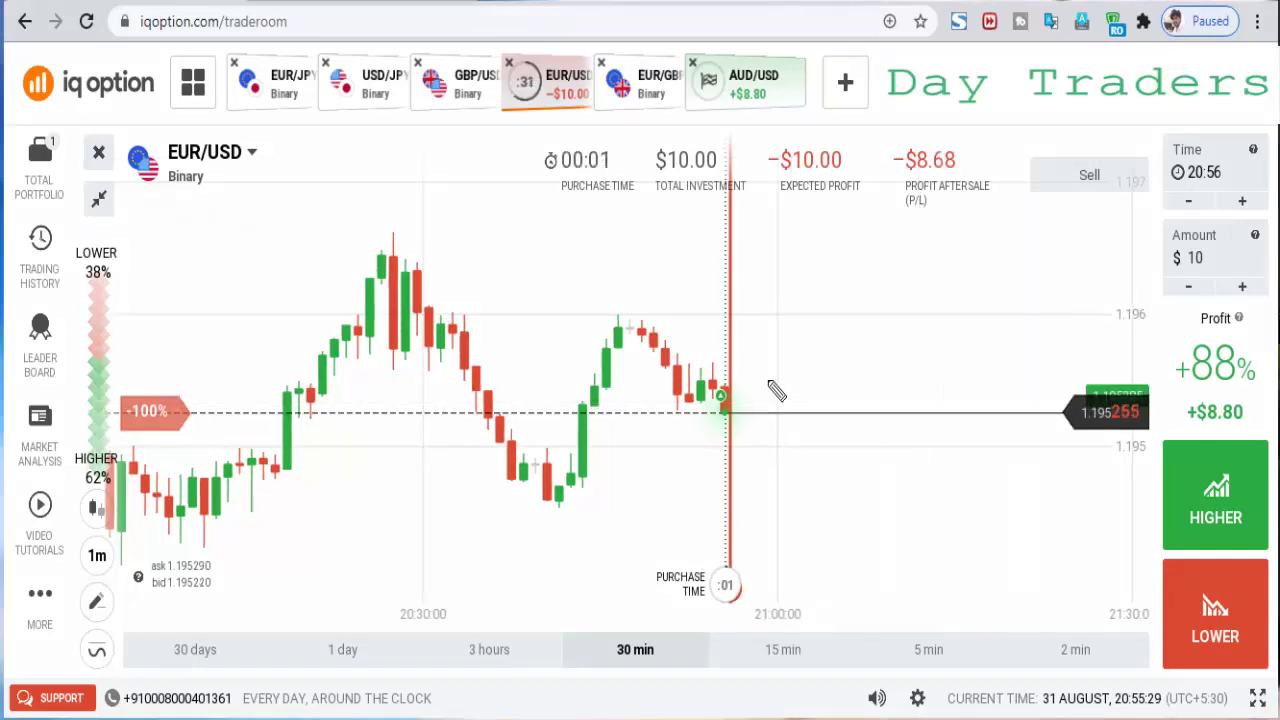
# Mark the EUR/USD pullback, its horizontal support level and the entry area freehand in red, and clear the markings
pyautogui.moveTo(766, 372); pyautogui.dragTo(708, 480)
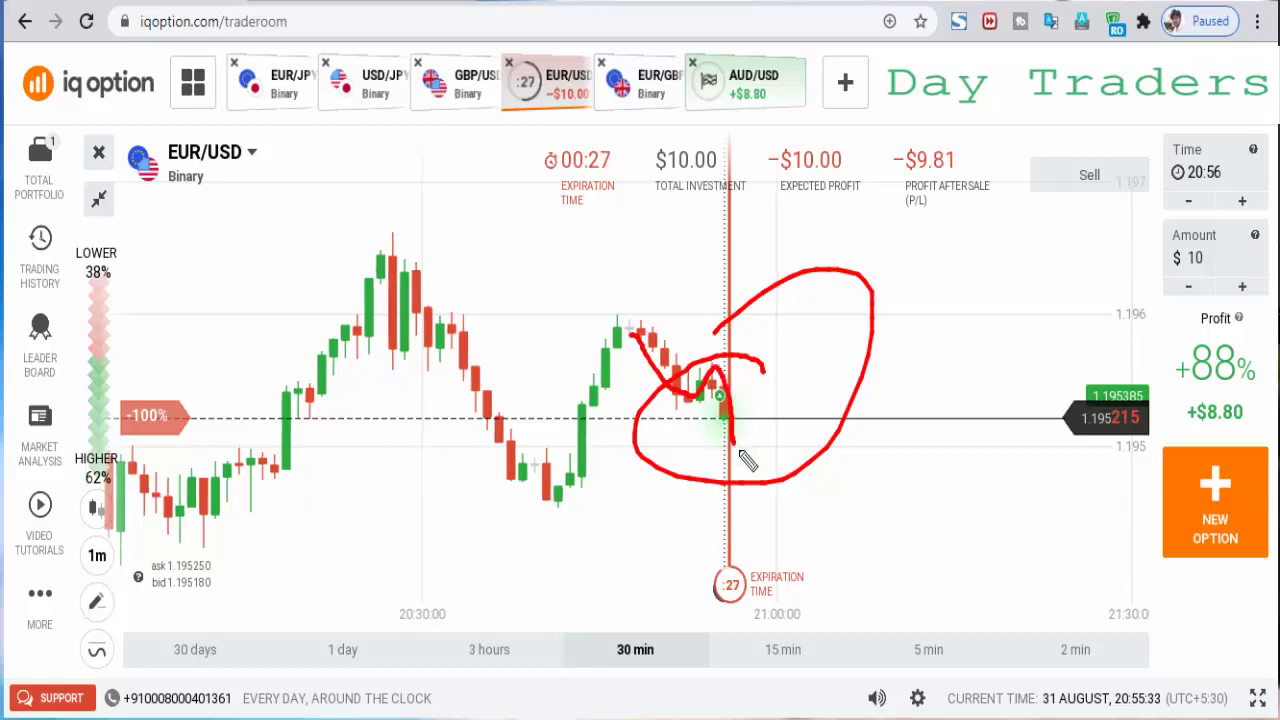
pyautogui.moveTo(784, 372); pyautogui.dragTo(736, 432)
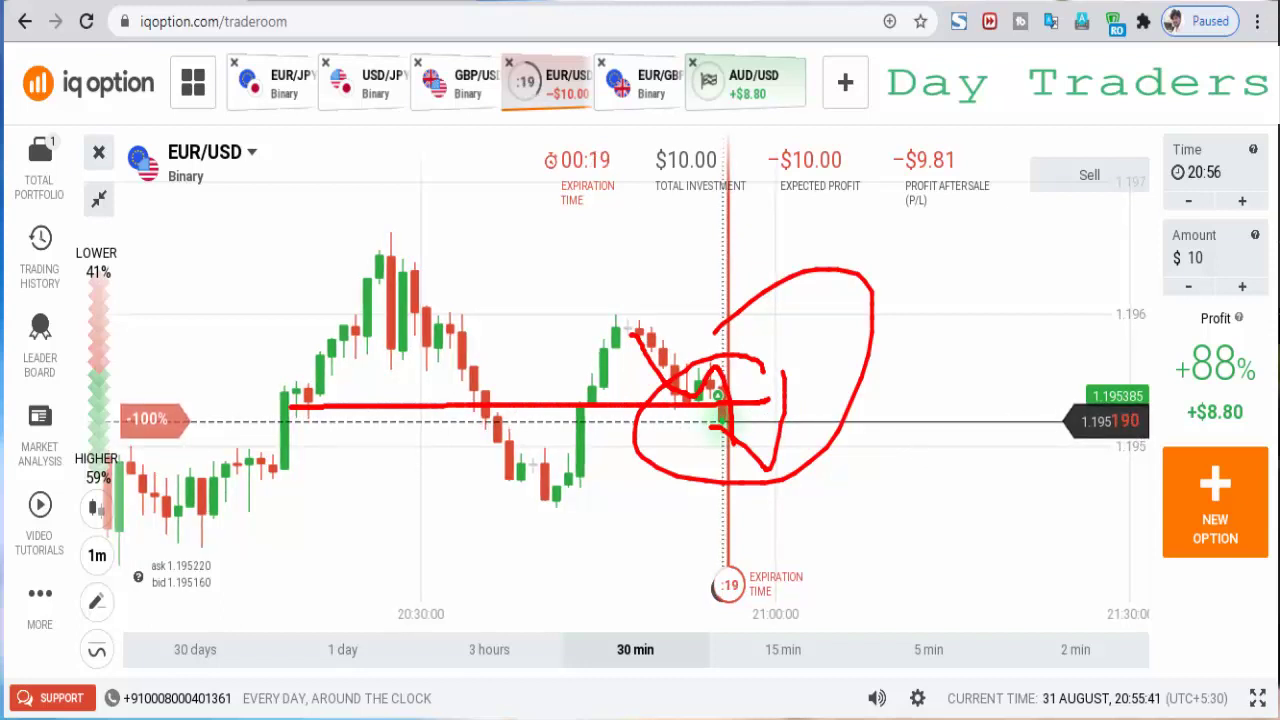
pyautogui.press('Escape')
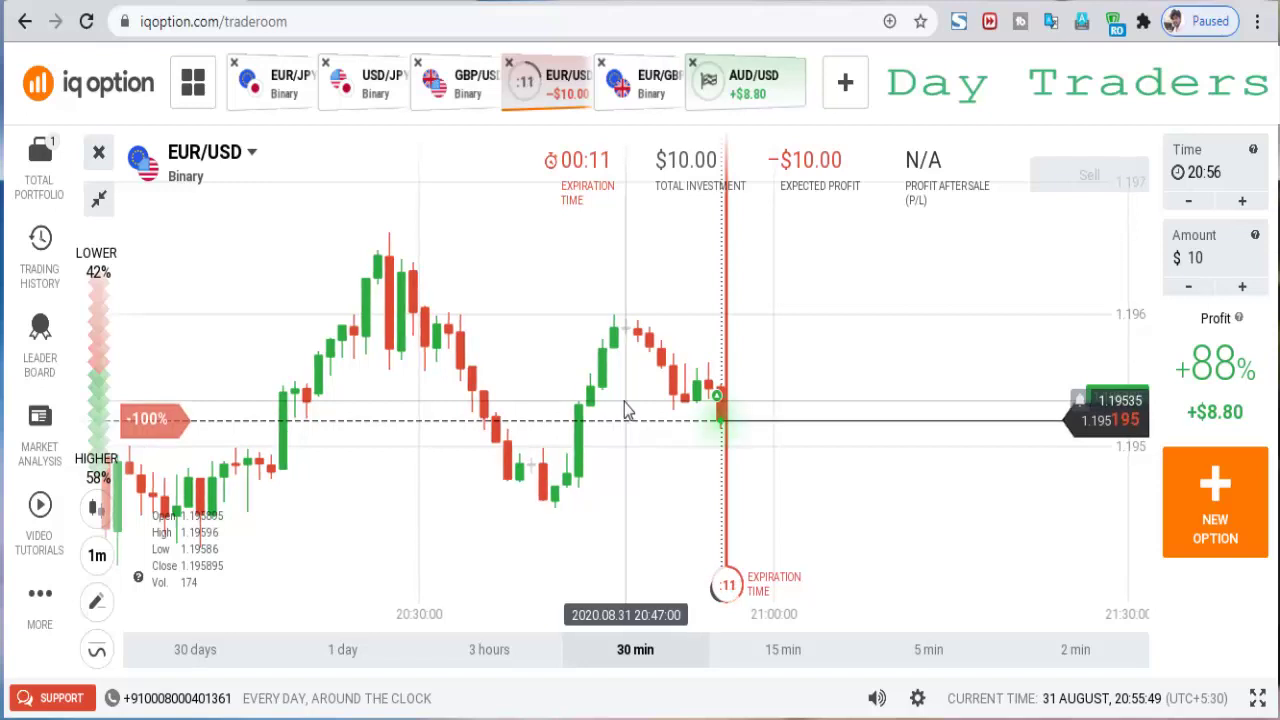
# Dismiss the expired EUR/USD trade result and buy two $10 Lower options expiring at 20:57
pyautogui.scroll(1, 973, 398)
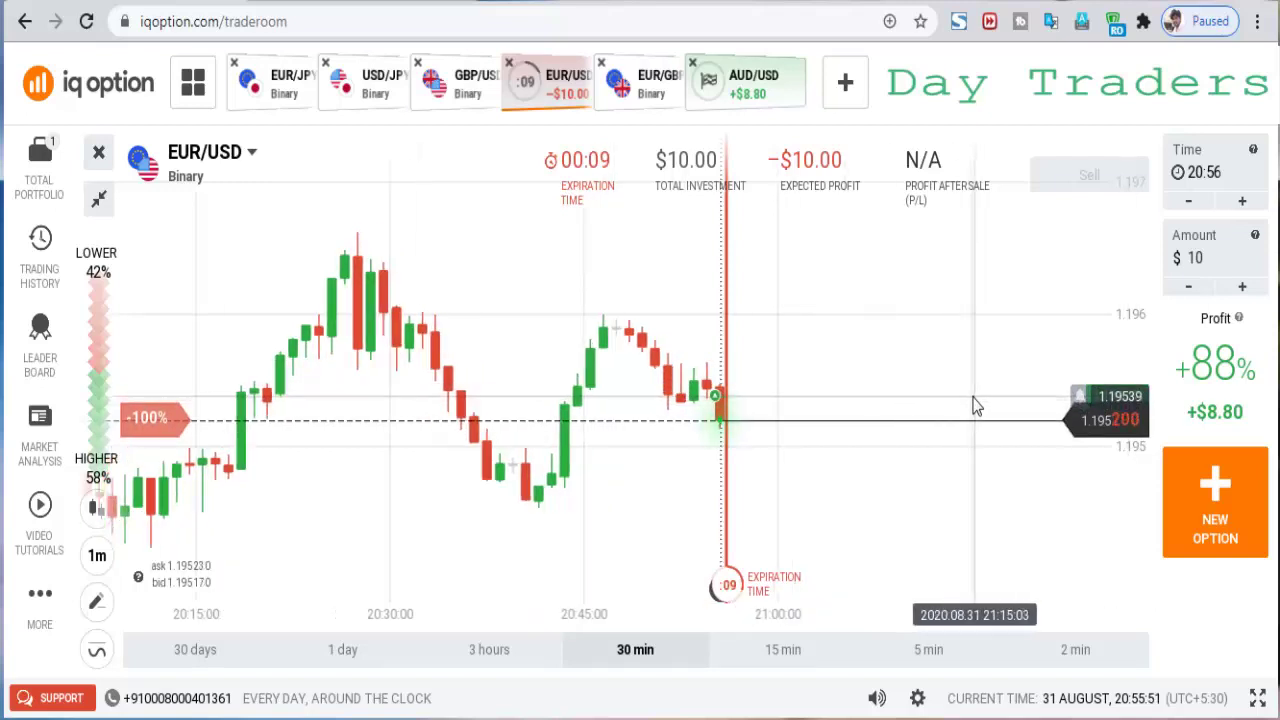
pyautogui.scroll(1, 970, 408)
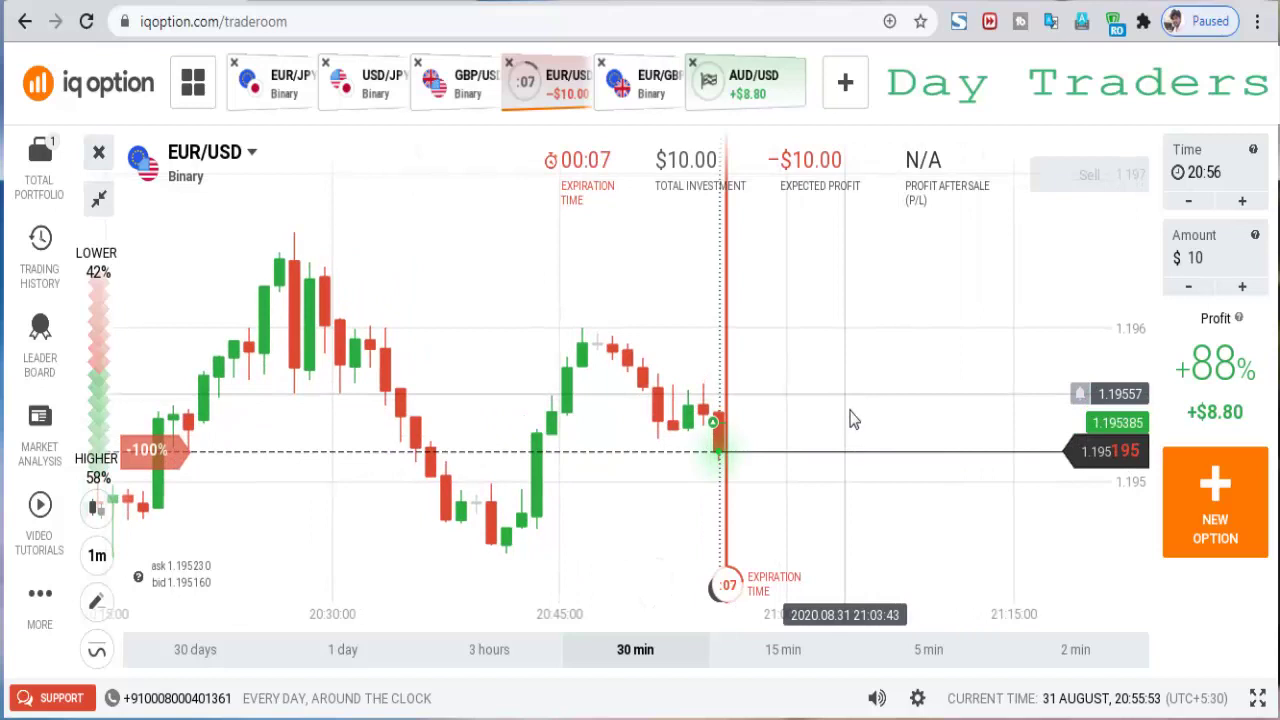
pyautogui.scroll(-2, 1063, 436)
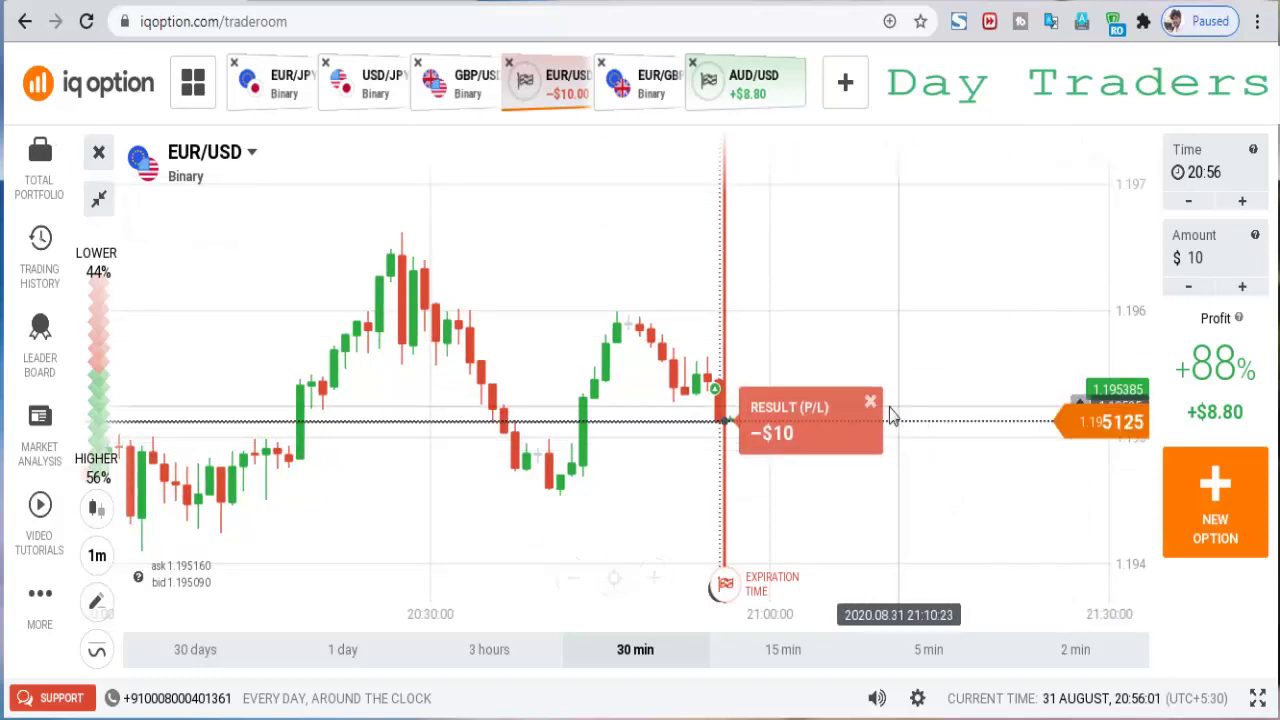
pyautogui.click(870, 402)
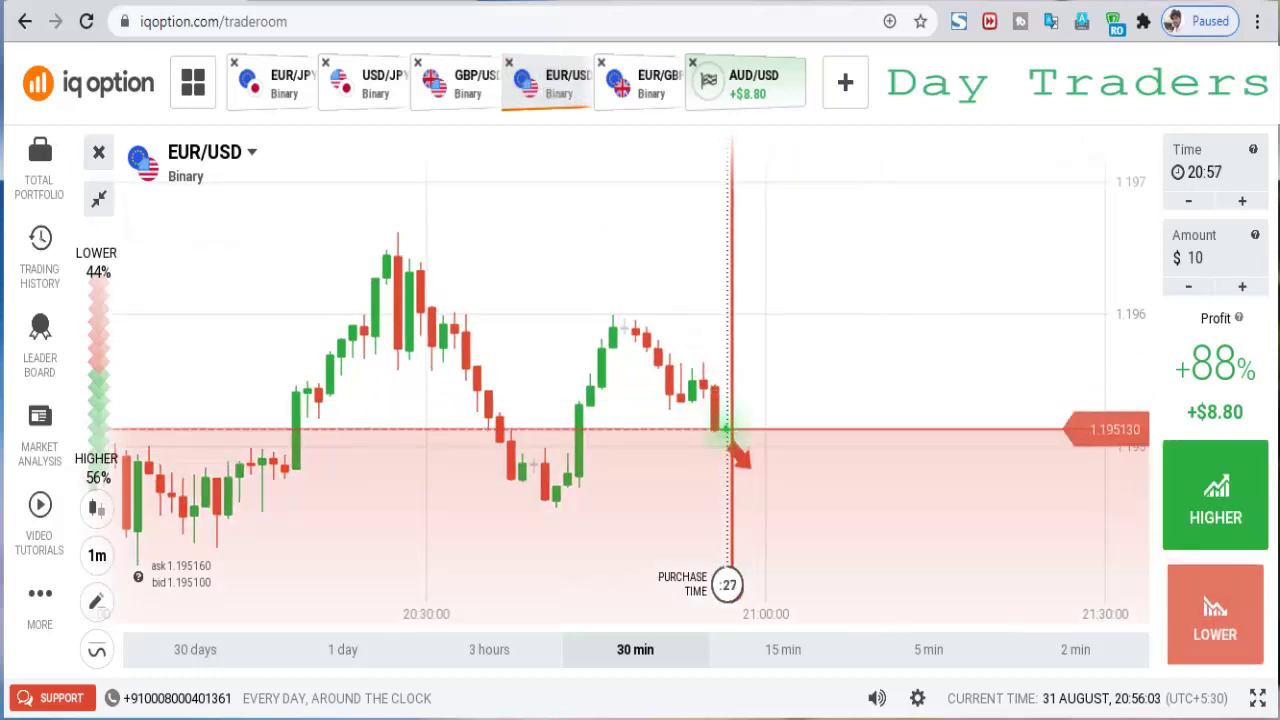
pyautogui.doubleClick(1215, 615)
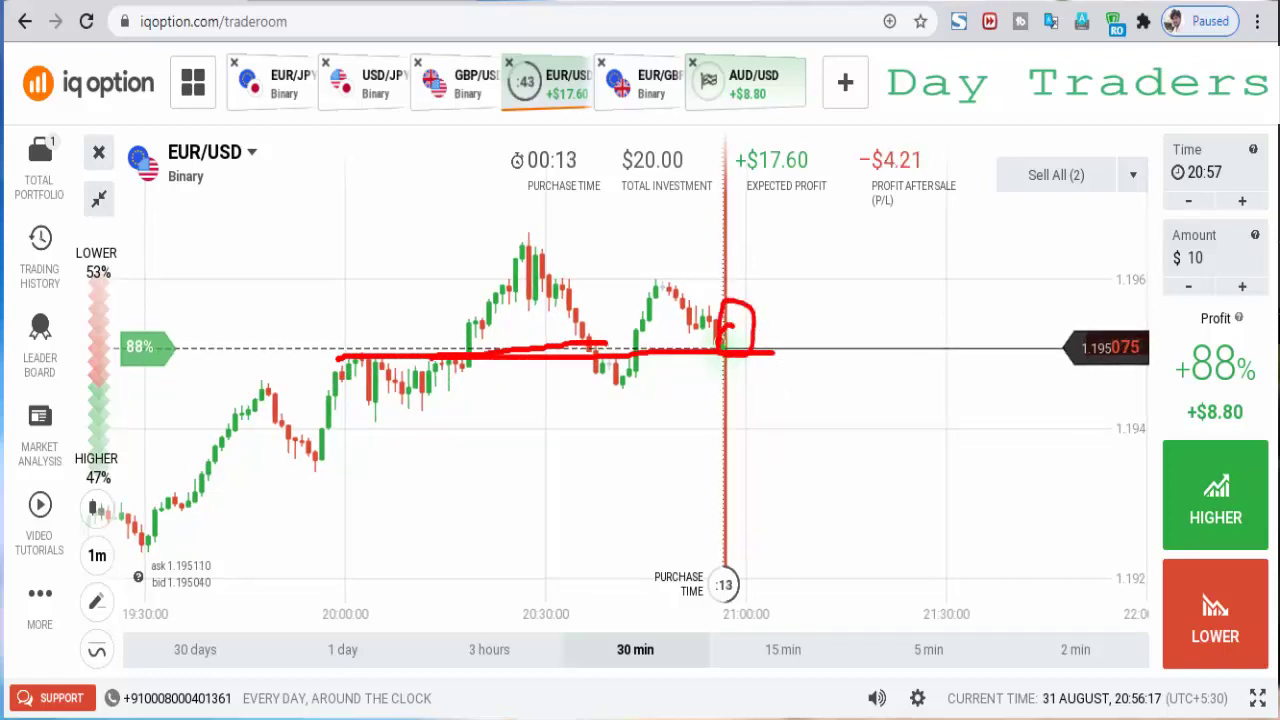
# Trace the EUR/USD downswings, the rebound and the small pullback freehand in red, and clear the markings
pyautogui.scroll(5, 1014, 476)
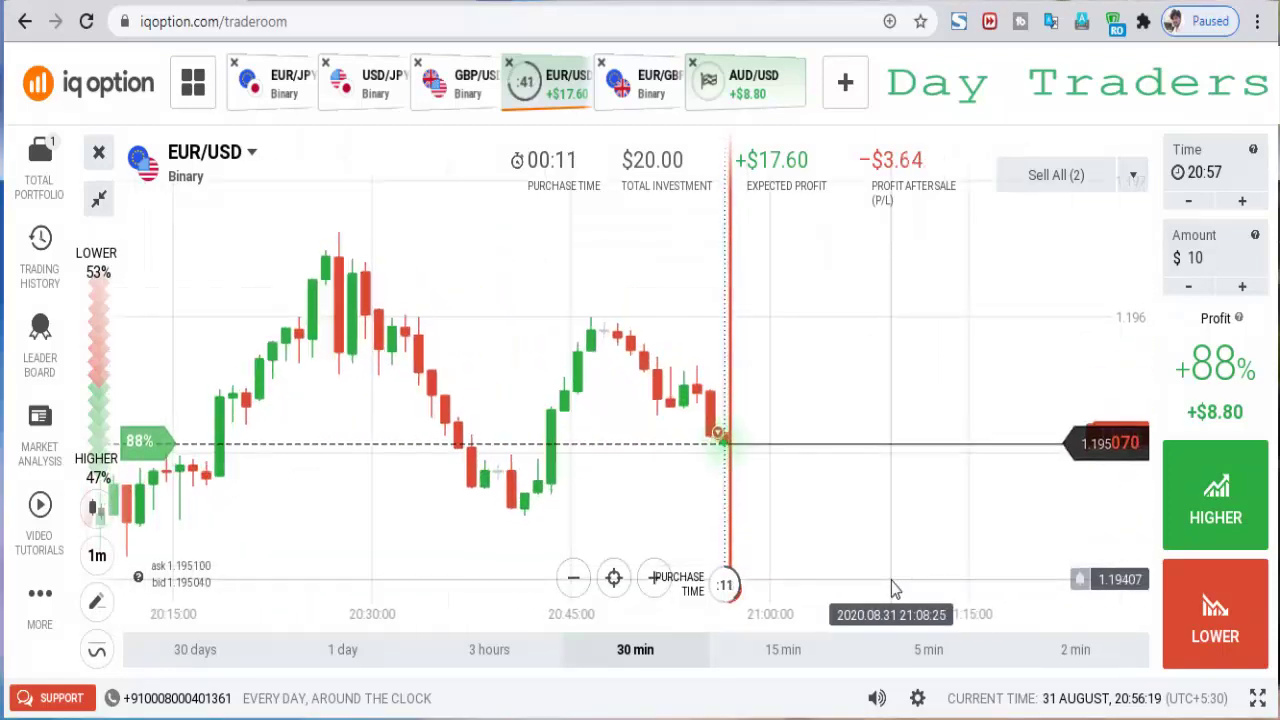
pyautogui.scroll(2, 891, 581)
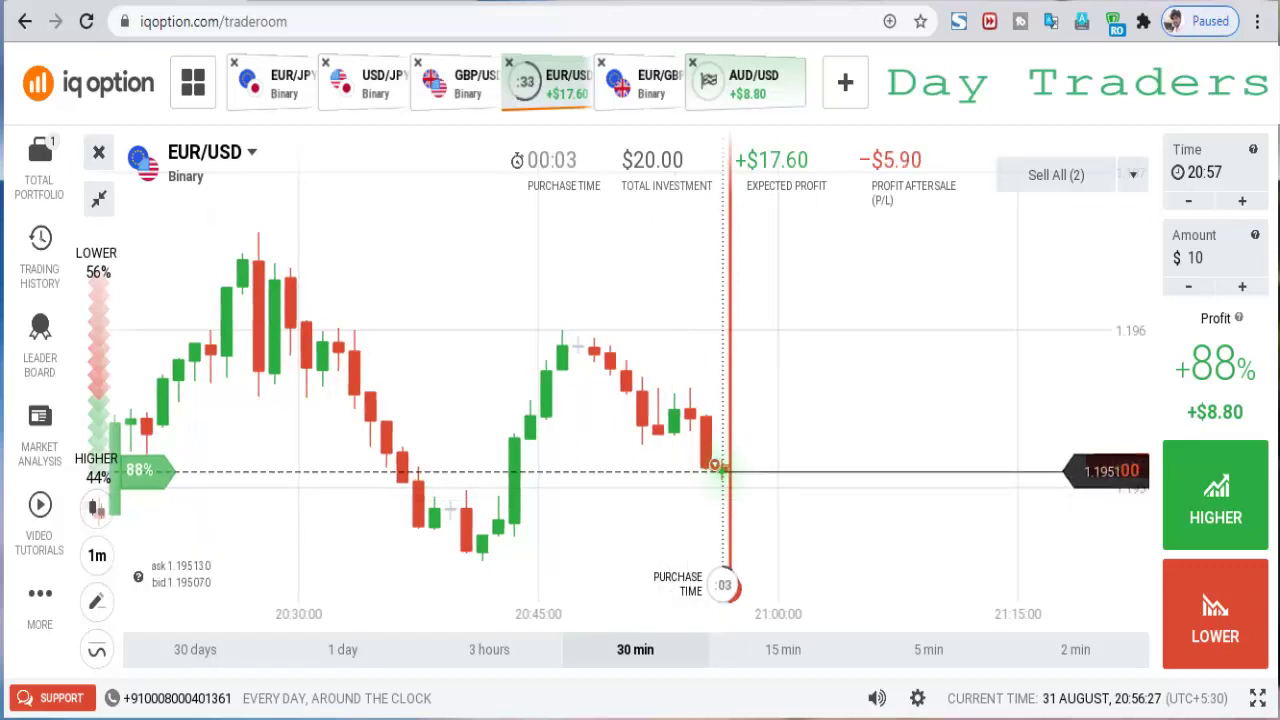
pyautogui.moveTo(603, 352); pyautogui.dragTo(679, 433)
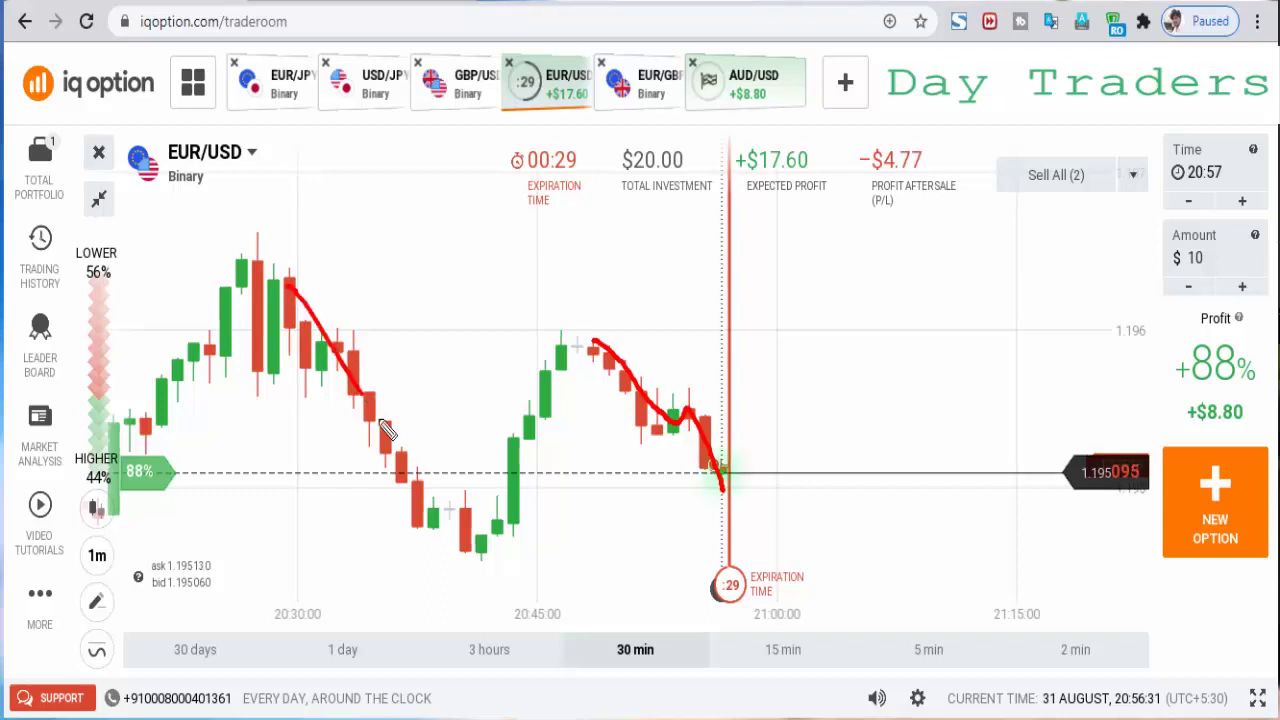
pyautogui.moveTo(395, 524); pyautogui.dragTo(436, 548)
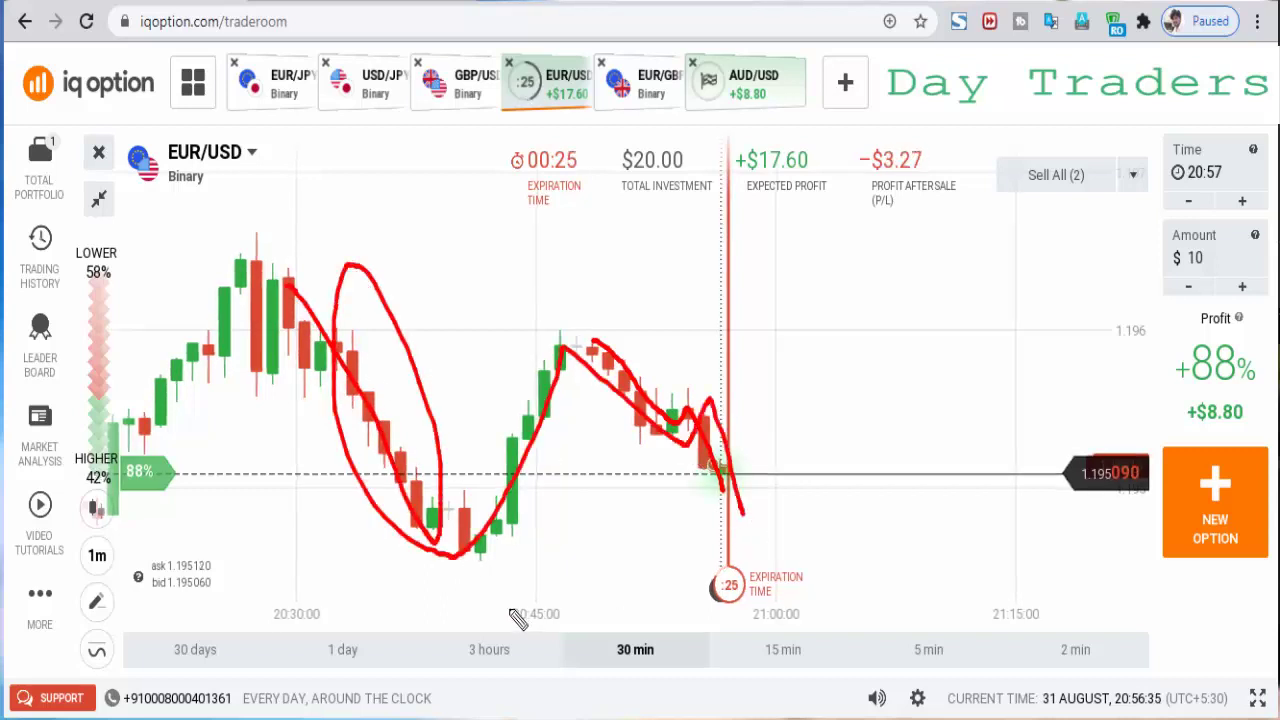
pyautogui.moveTo(674, 380); pyautogui.dragTo(674, 387)
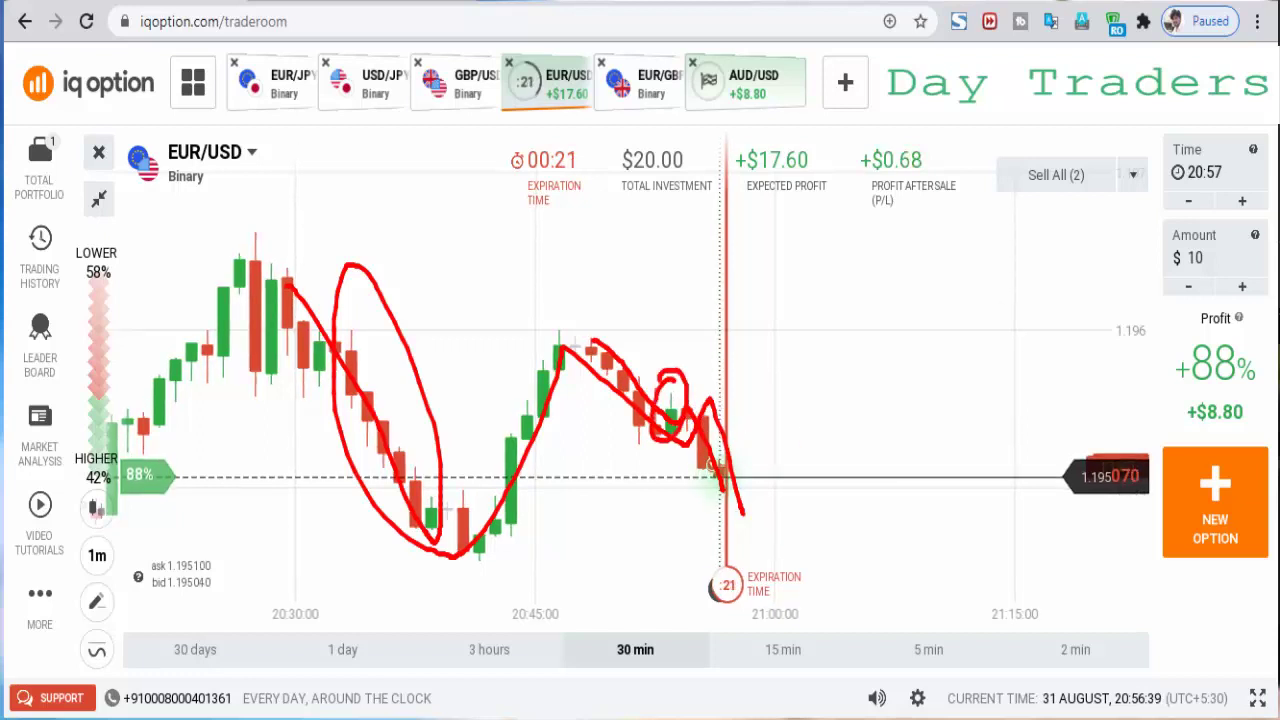
pyautogui.press('Escape')
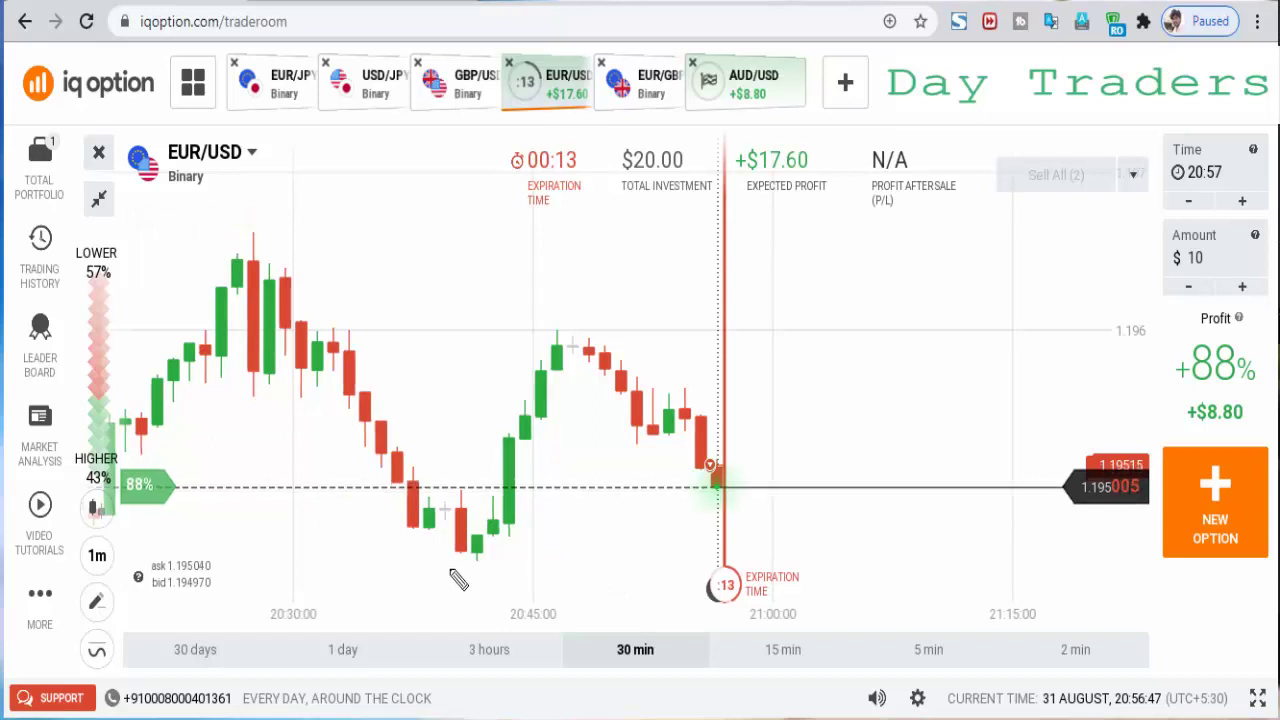
# Sketch a rising support line under the EUR/USD lows with a box at its break, and clear both
pyautogui.moveTo(444, 561); pyautogui.dragTo(780, 390)
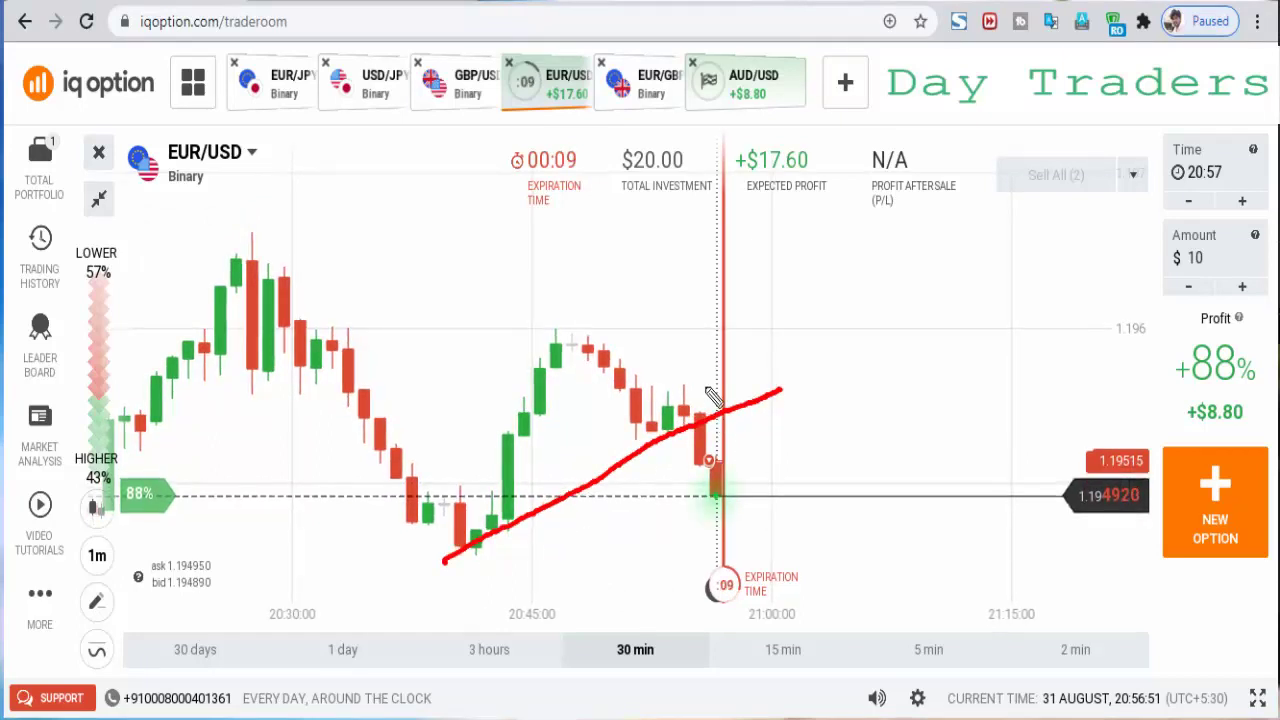
pyautogui.moveTo(697, 405); pyautogui.dragTo(718, 404)
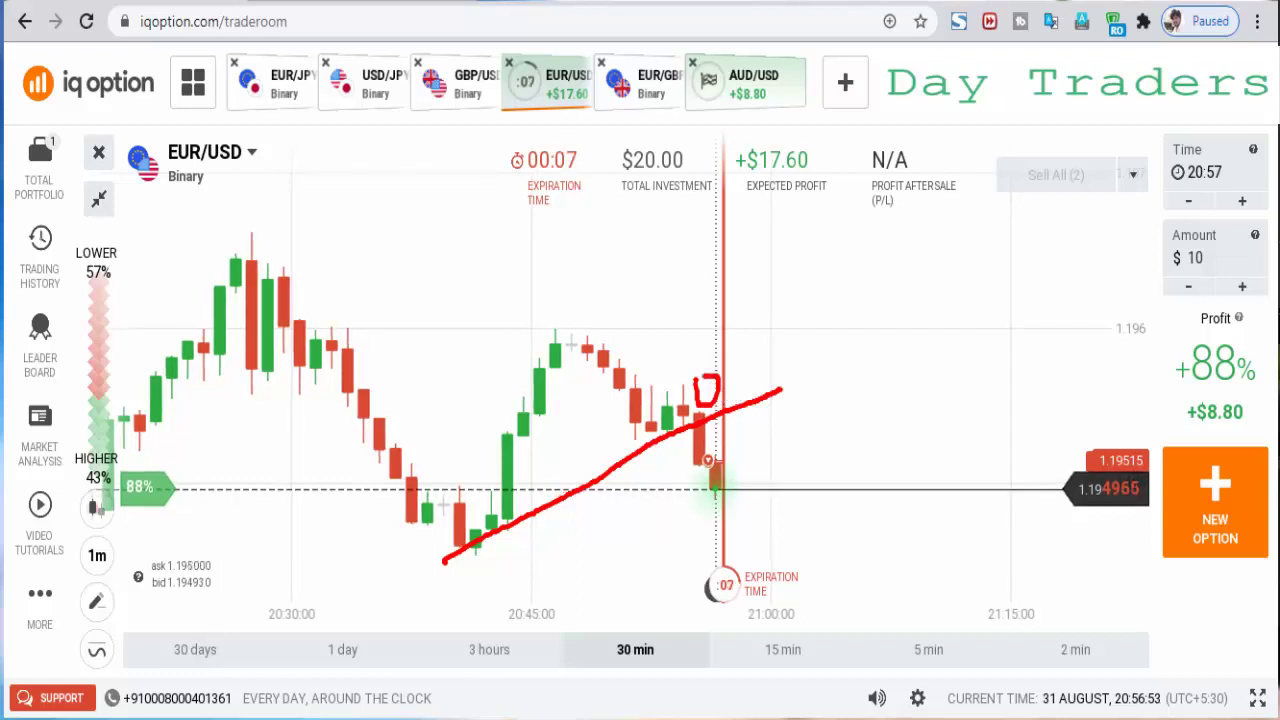
pyautogui.press('Escape')
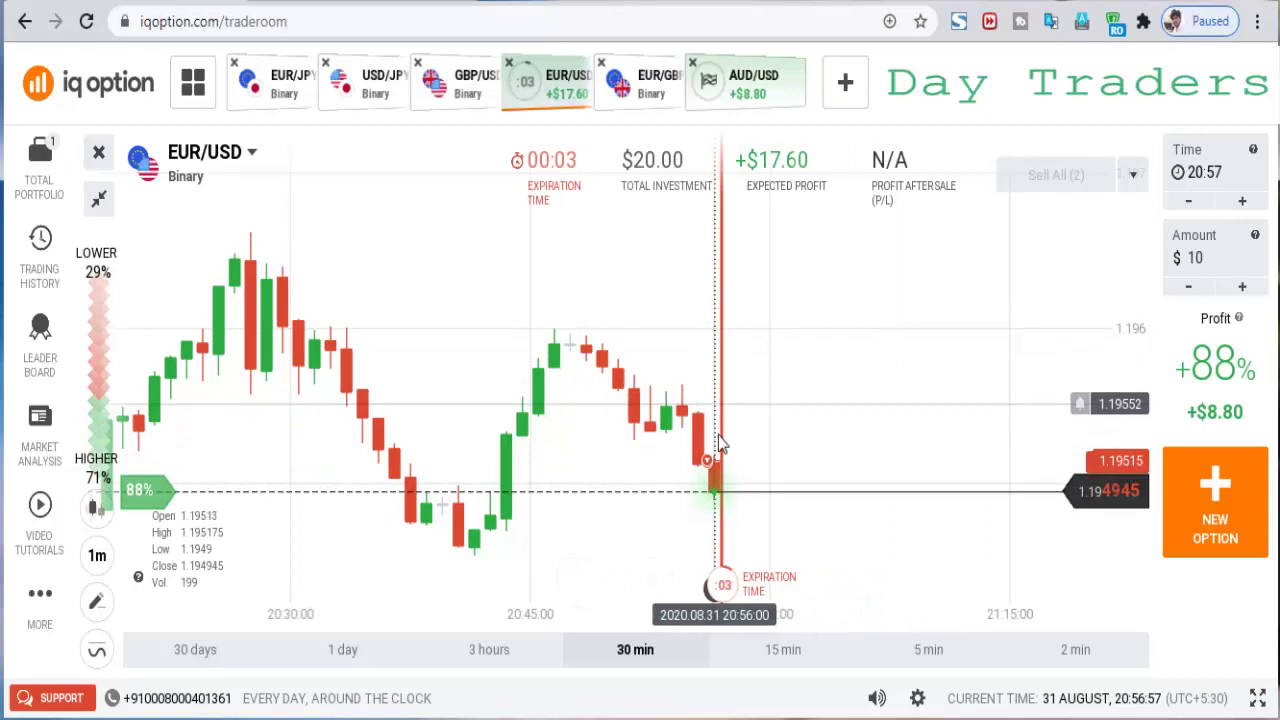
# Circle the sharp EUR/GBP drops and latest candle in red, sketch a projected swing with its horizontal support line, and clear the markings
pyautogui.scroll(-1, 952, 398)
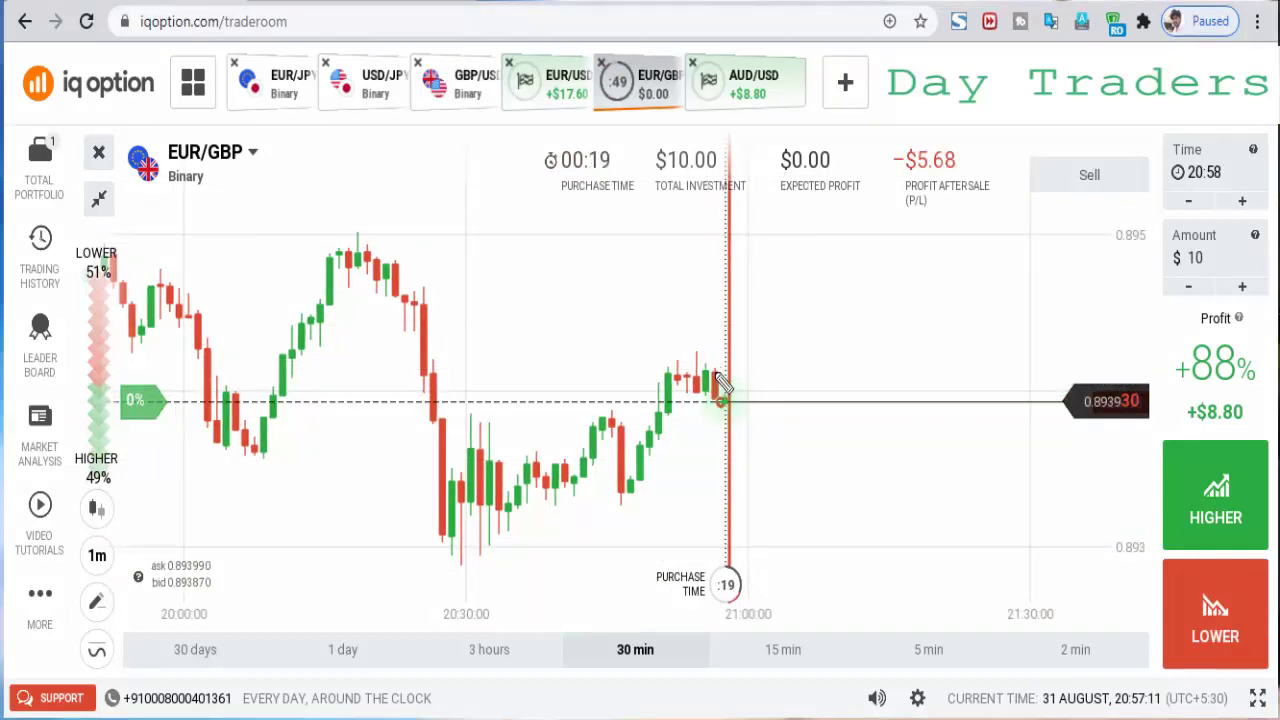
pyautogui.moveTo(726, 410); pyautogui.dragTo(729, 375)
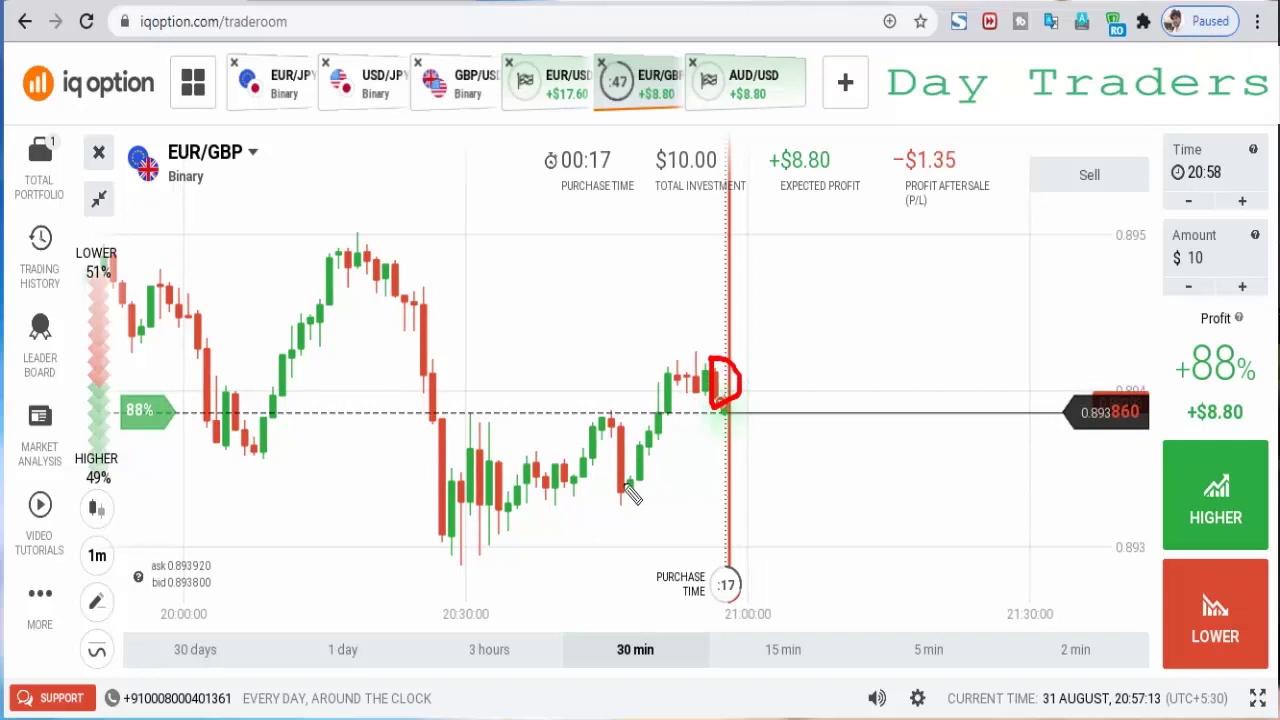
pyautogui.moveTo(392, 207); pyautogui.dragTo(489, 482)
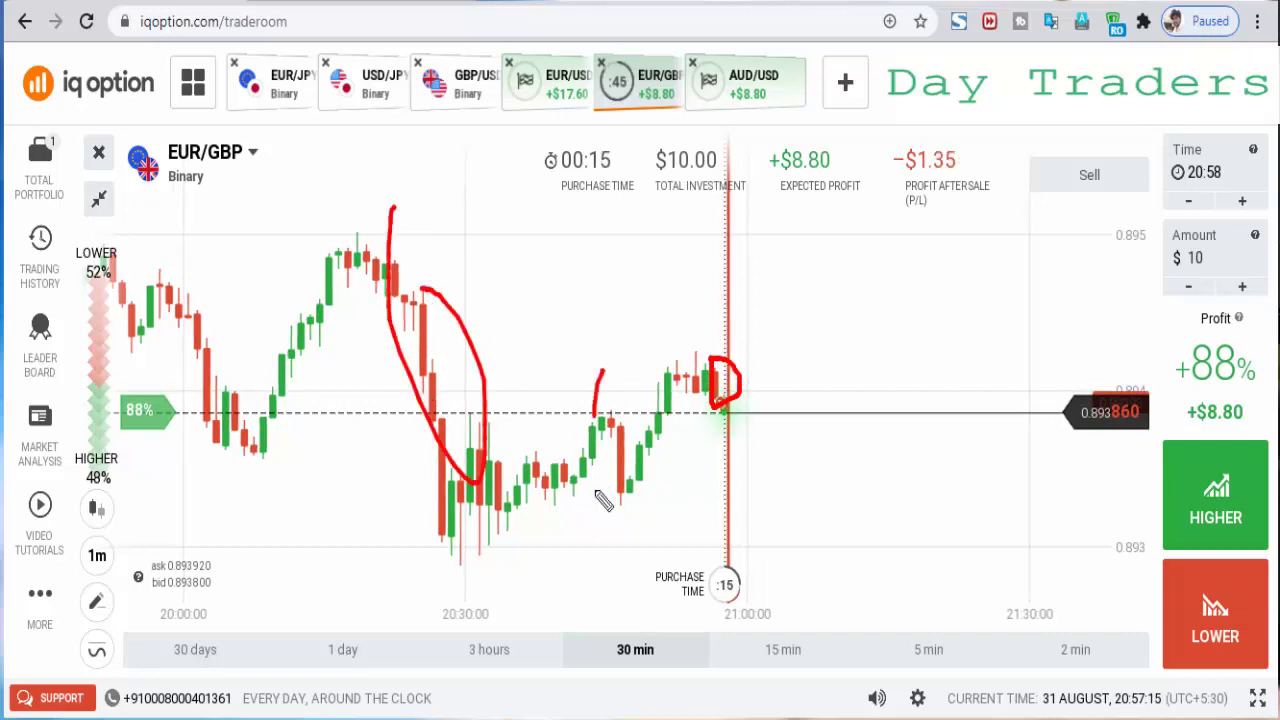
pyautogui.moveTo(603, 500); pyautogui.dragTo(660, 447)
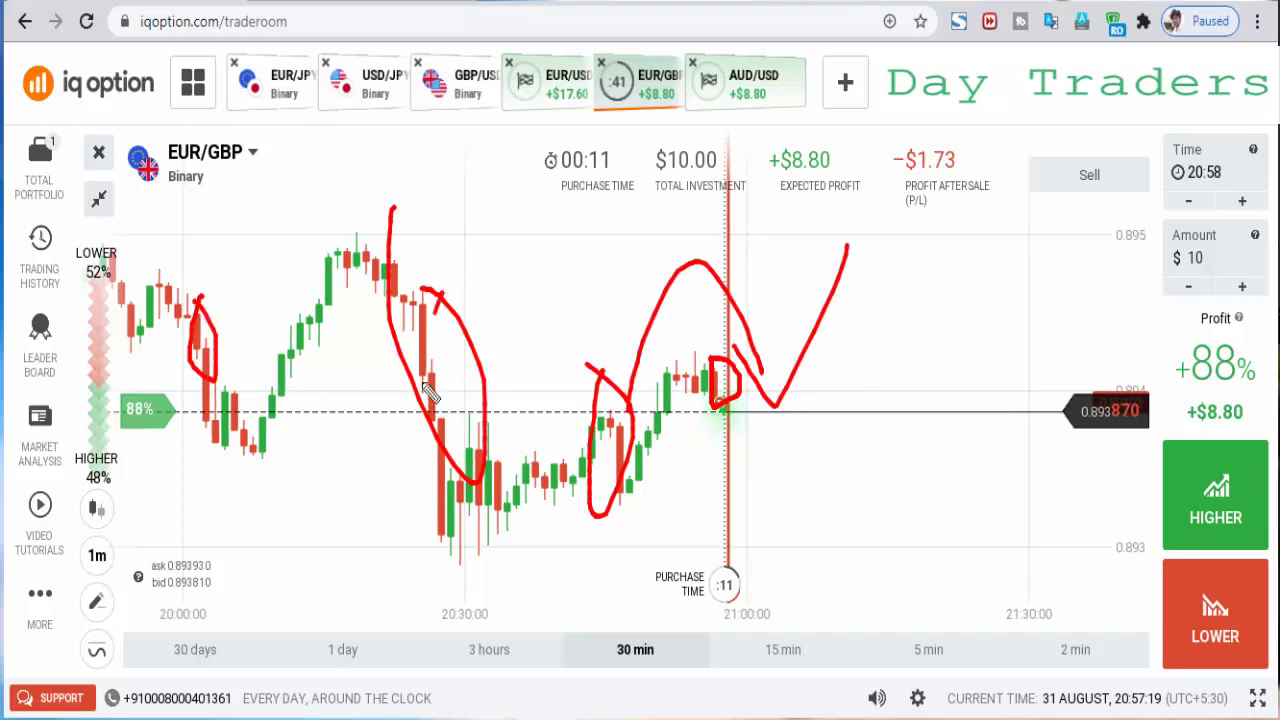
pyautogui.moveTo(423, 385); pyautogui.dragTo(424, 291)
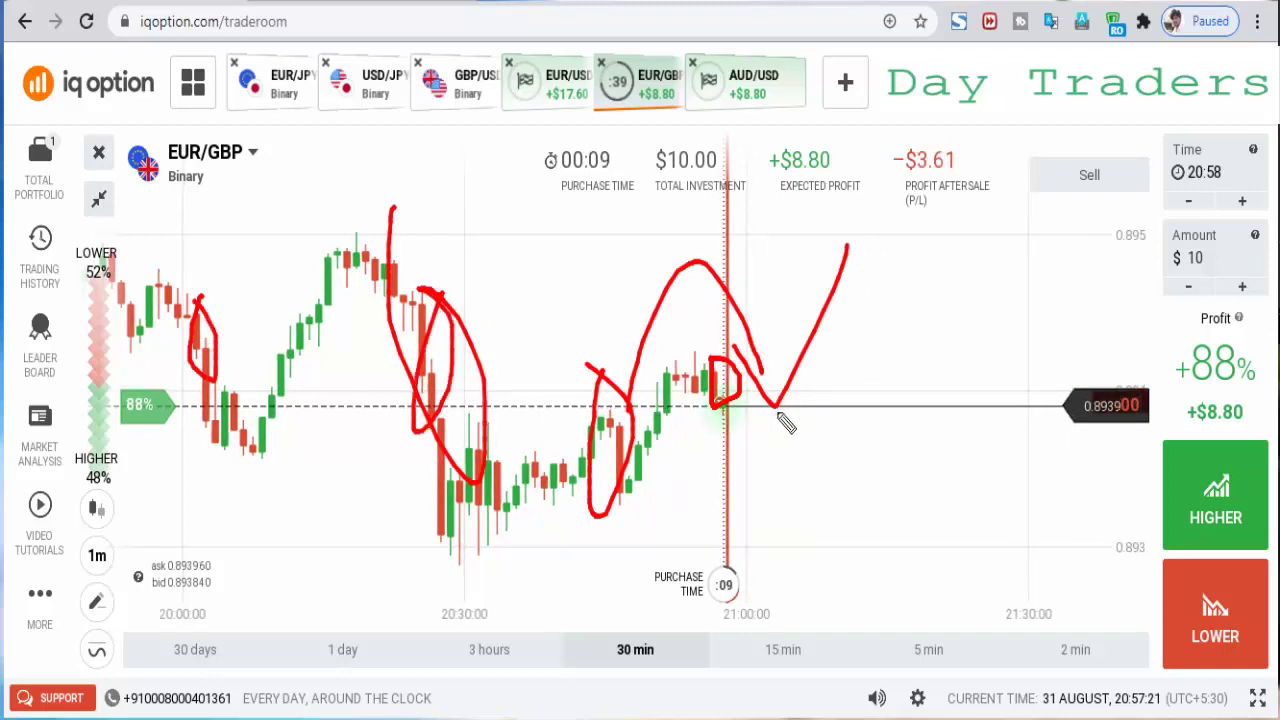
pyautogui.moveTo(584, 416); pyautogui.dragTo(636, 427)
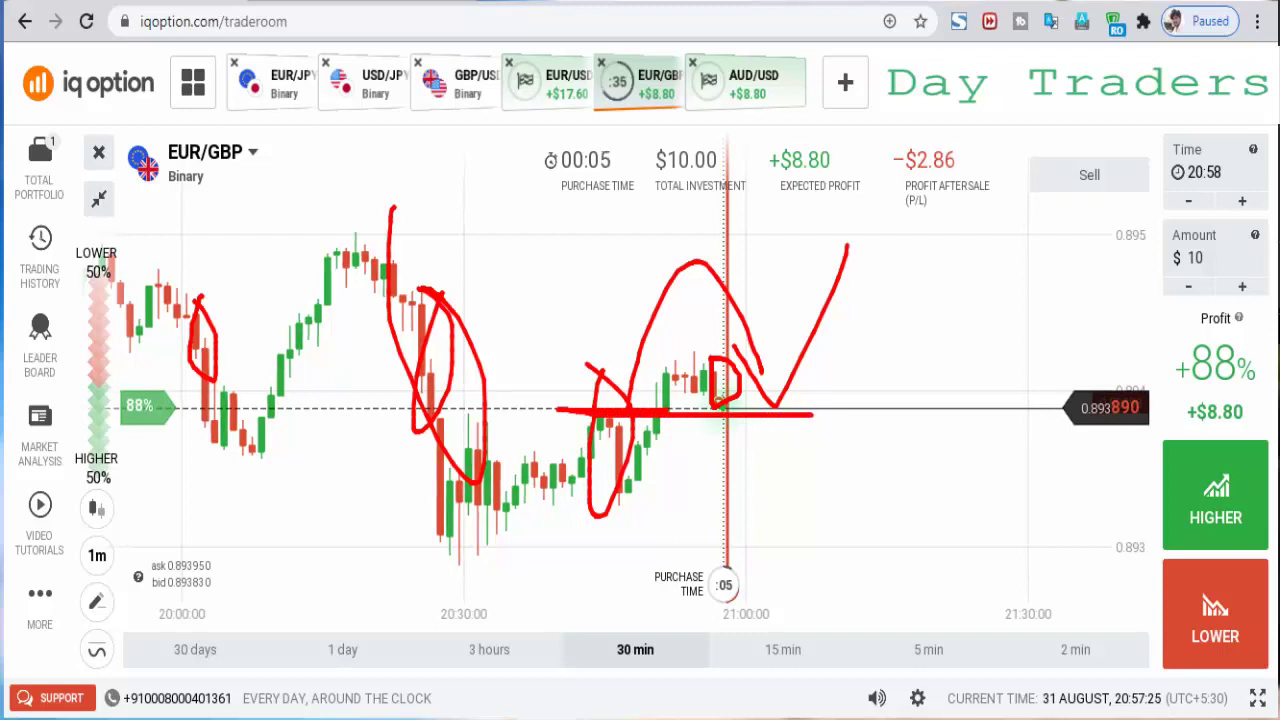
pyautogui.press('Escape')
# Draw a trend line along the GBP/USD lows, running from 20:39 to about 21:10
pyautogui.scroll(3, 980, 395)
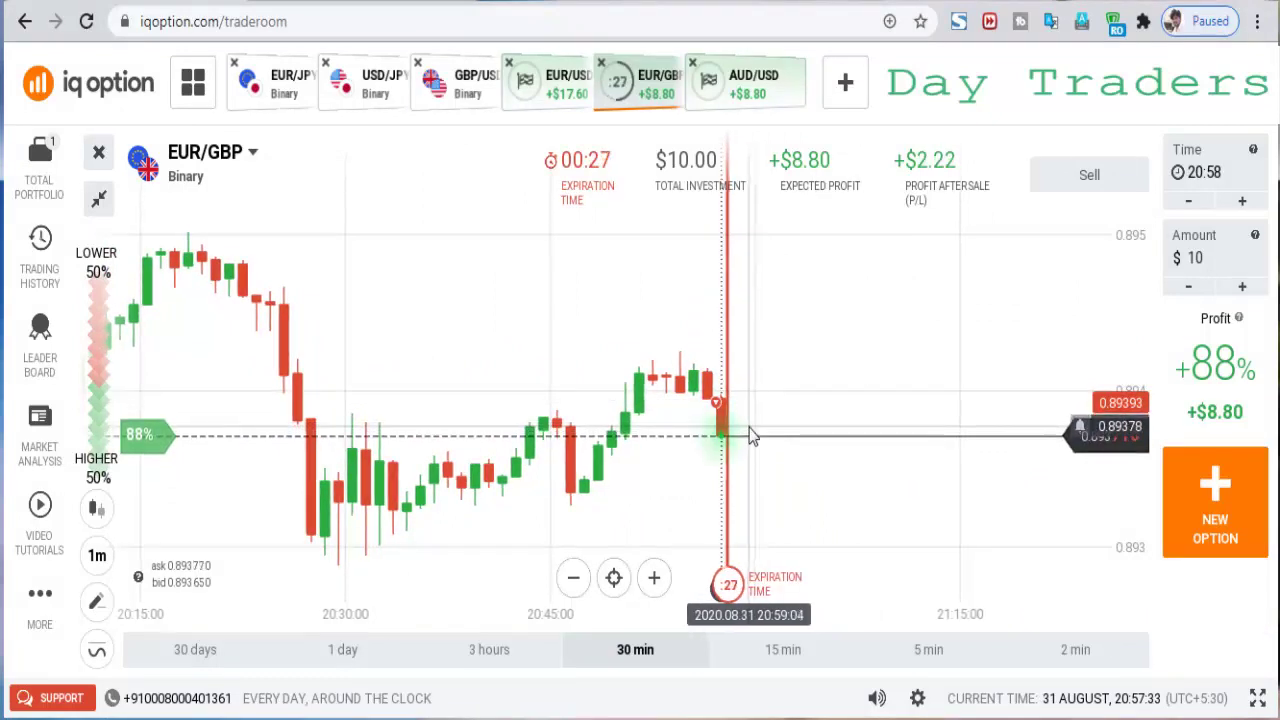
pyautogui.click(468, 88)
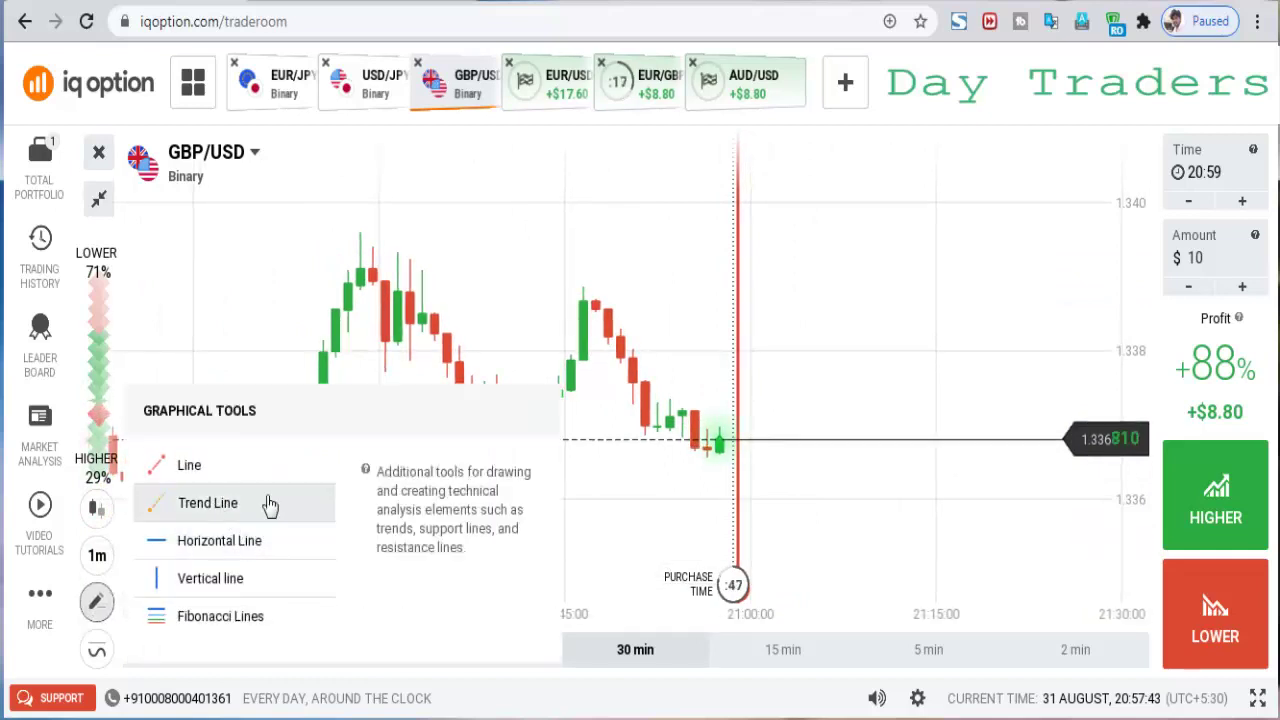
pyautogui.click(271, 503)
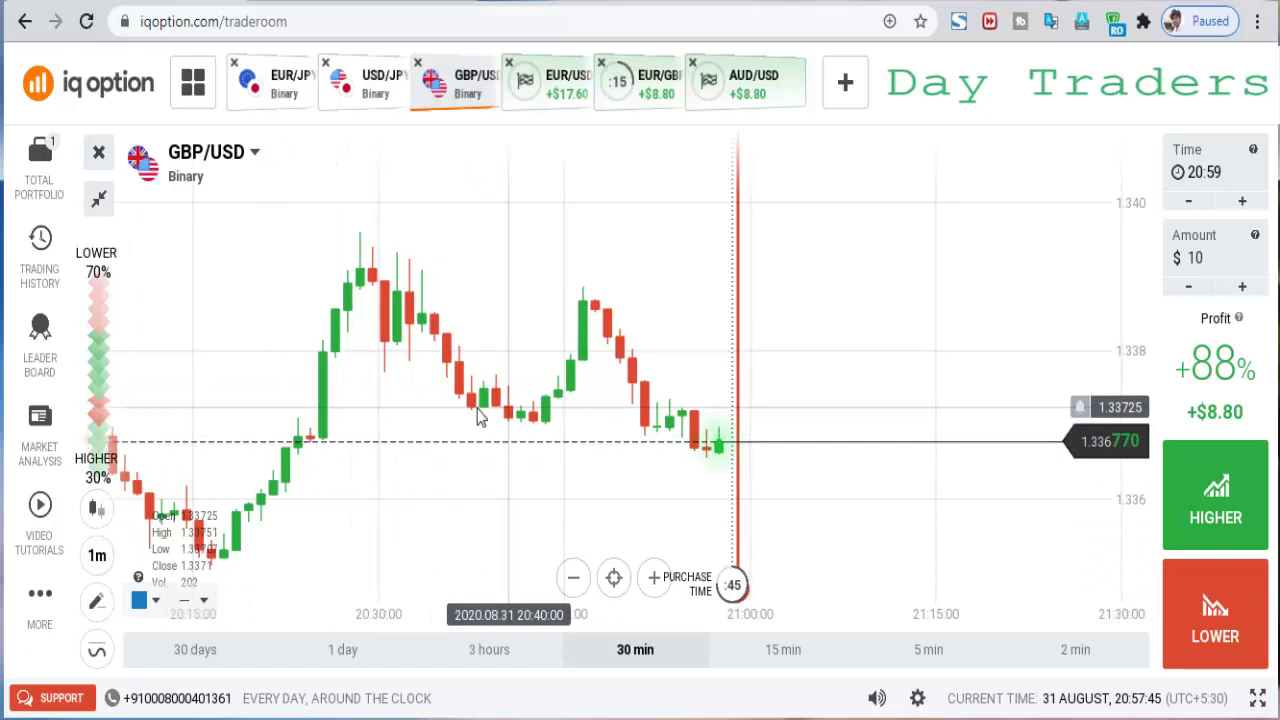
pyautogui.click(498, 420)
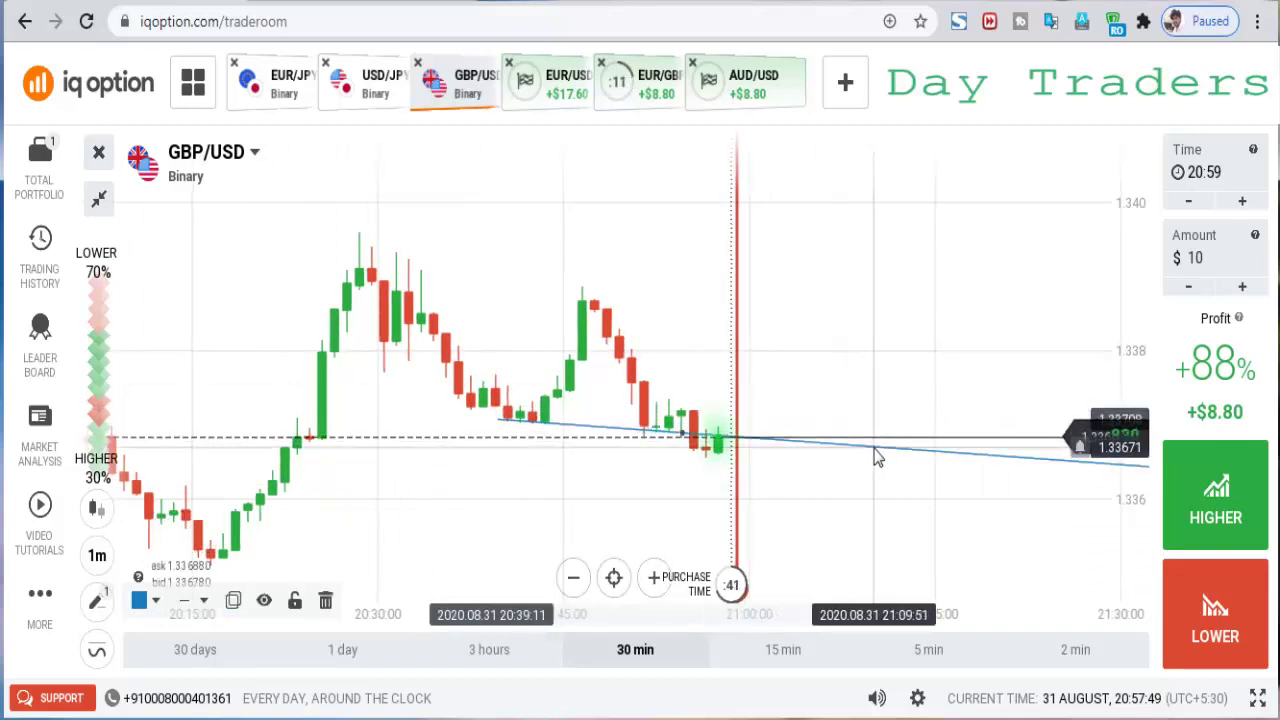
pyautogui.click(876, 455)
# Buy a $10 Higher option on GBP/USD expiring at 20:59
pyautogui.scroll(1, 1066, 530)
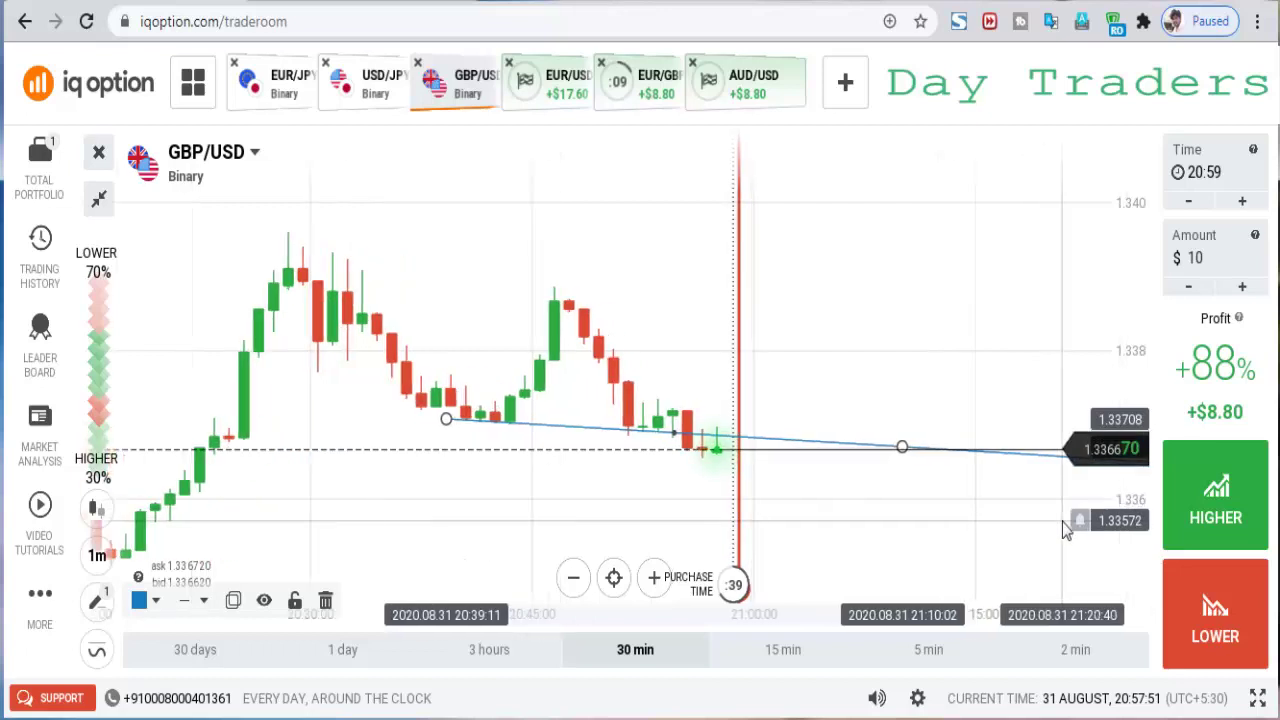
pyautogui.scroll(1, 1064, 529)
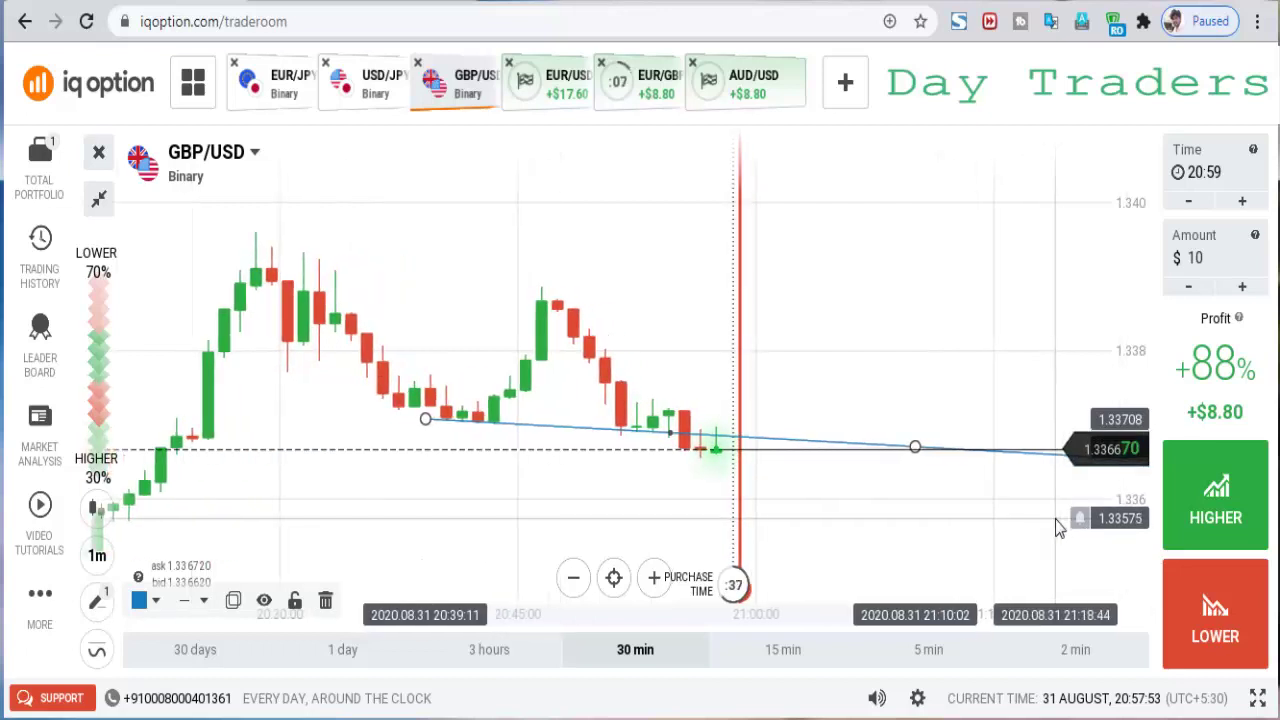
pyautogui.click(1230, 512)
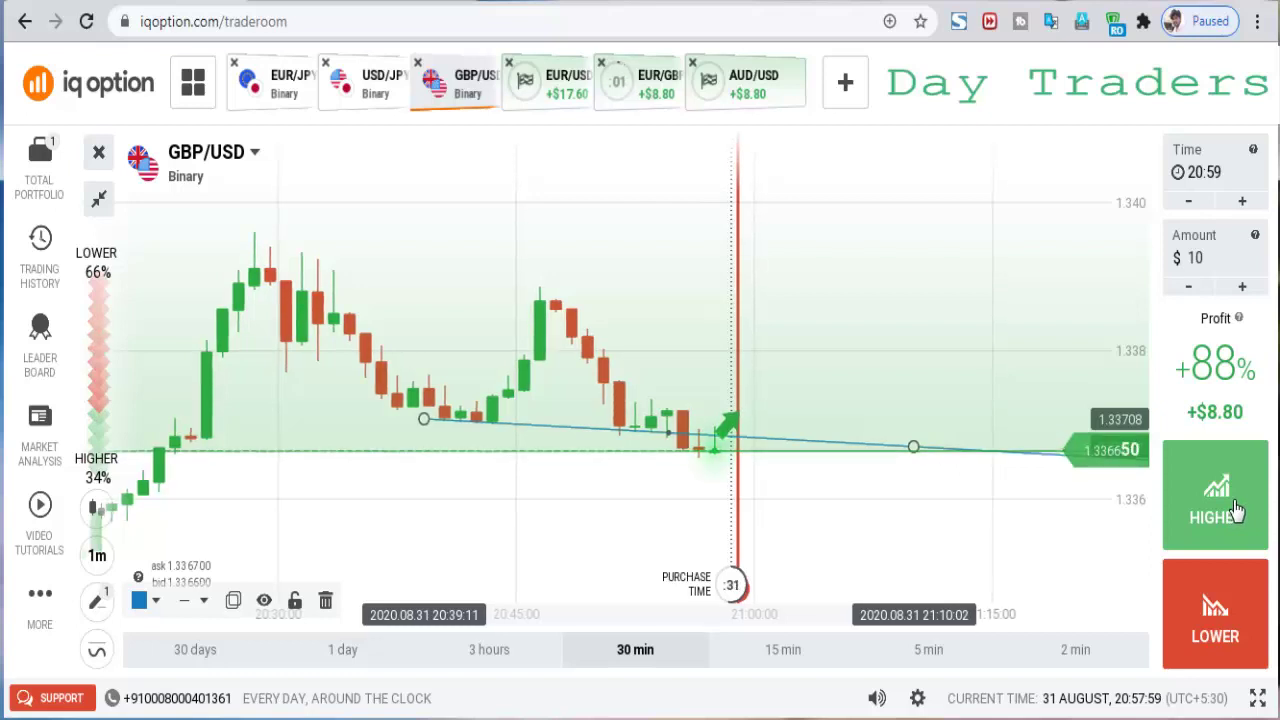
pyautogui.click(1236, 510)
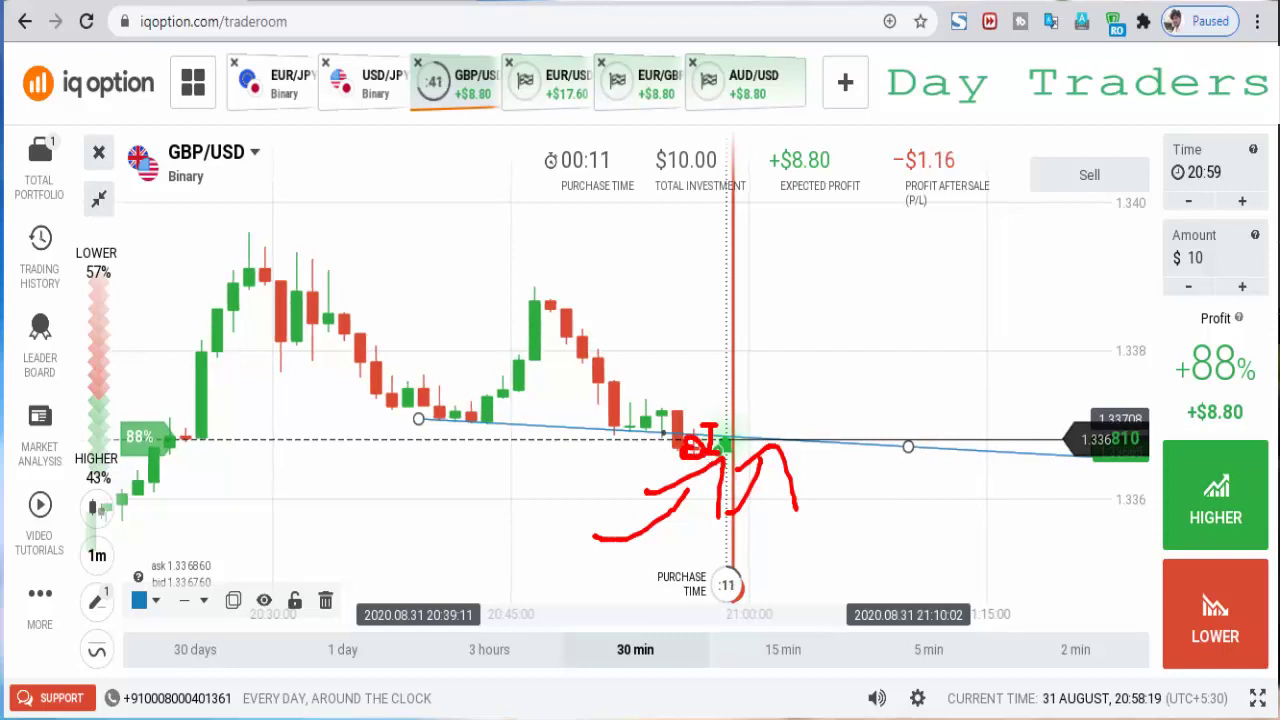
# Clear the red freehand entry markings around the GBP/USD trend line and review the open trade on the chart
pyautogui.press('Escape')
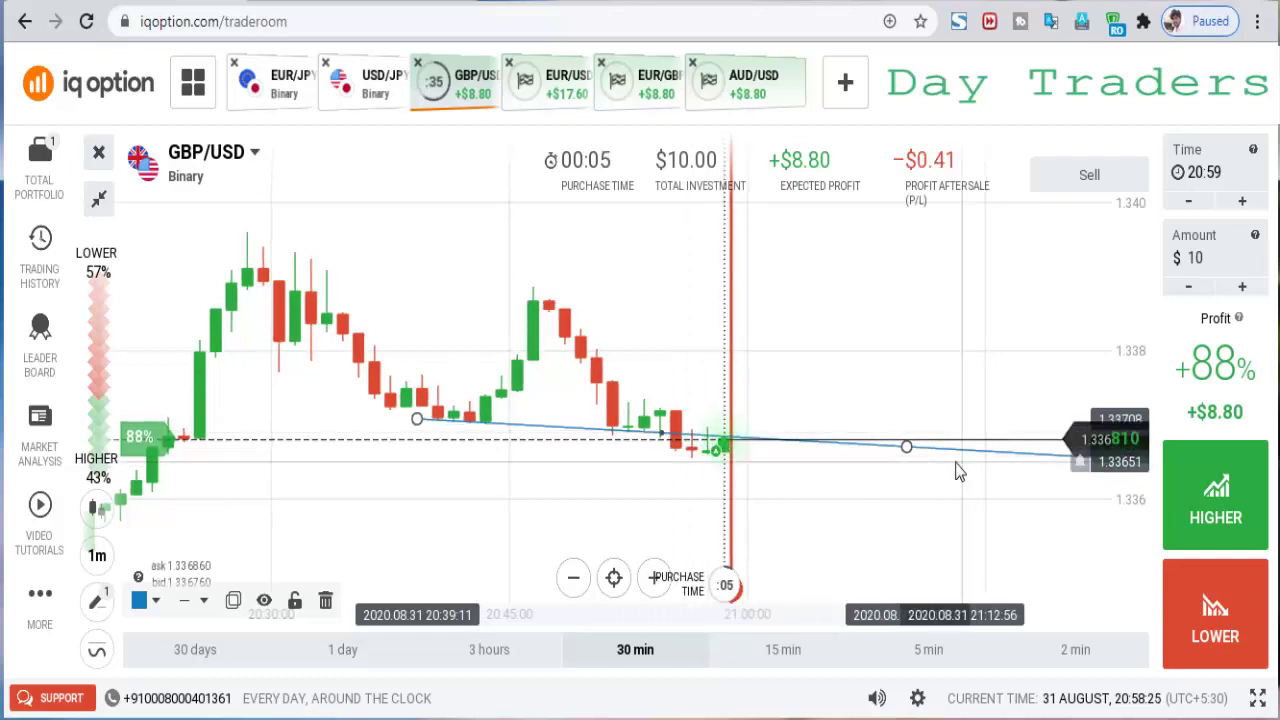
pyautogui.scroll(3, 806, 503)
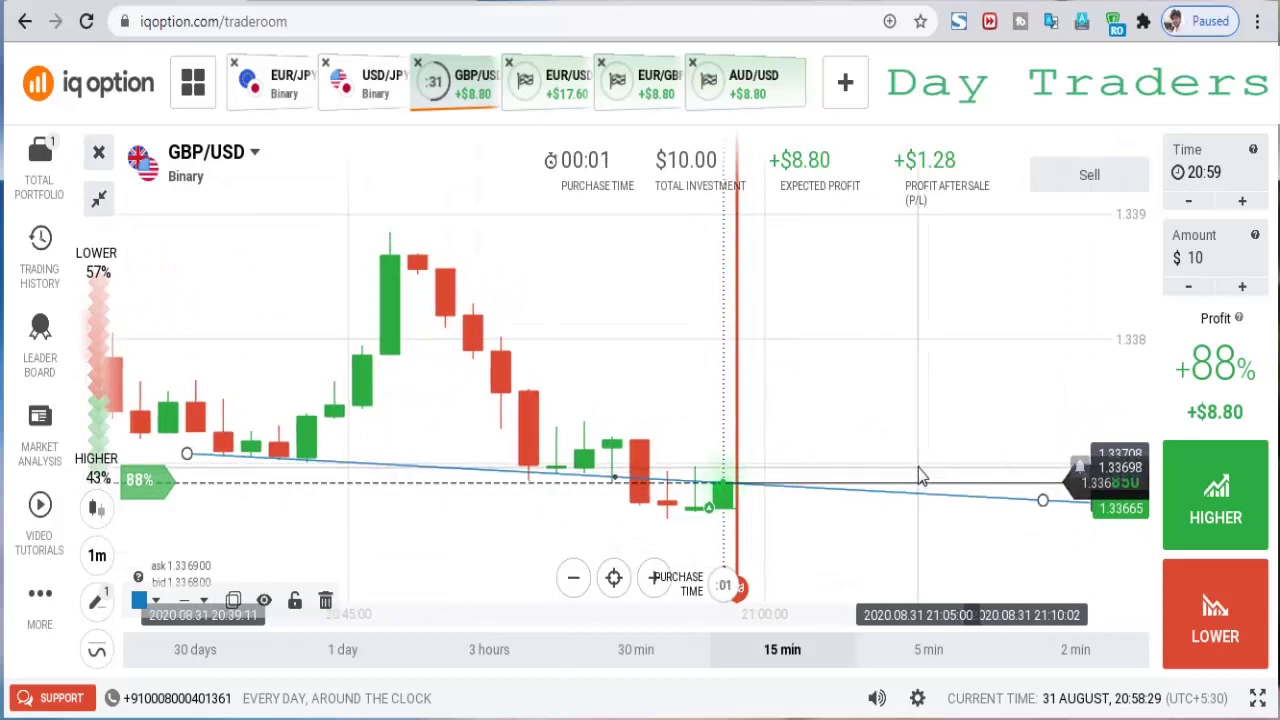
pyautogui.scroll(-3, 950, 427)
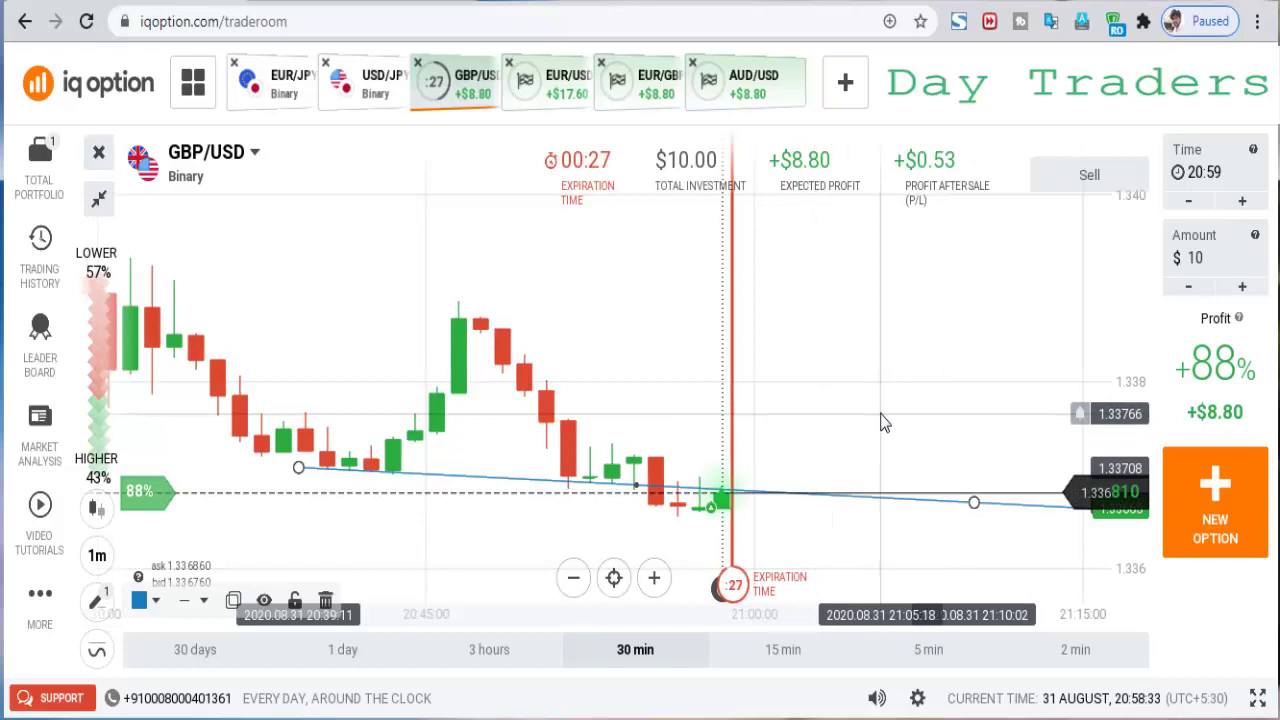
pyautogui.scroll(-3, 1006, 366)
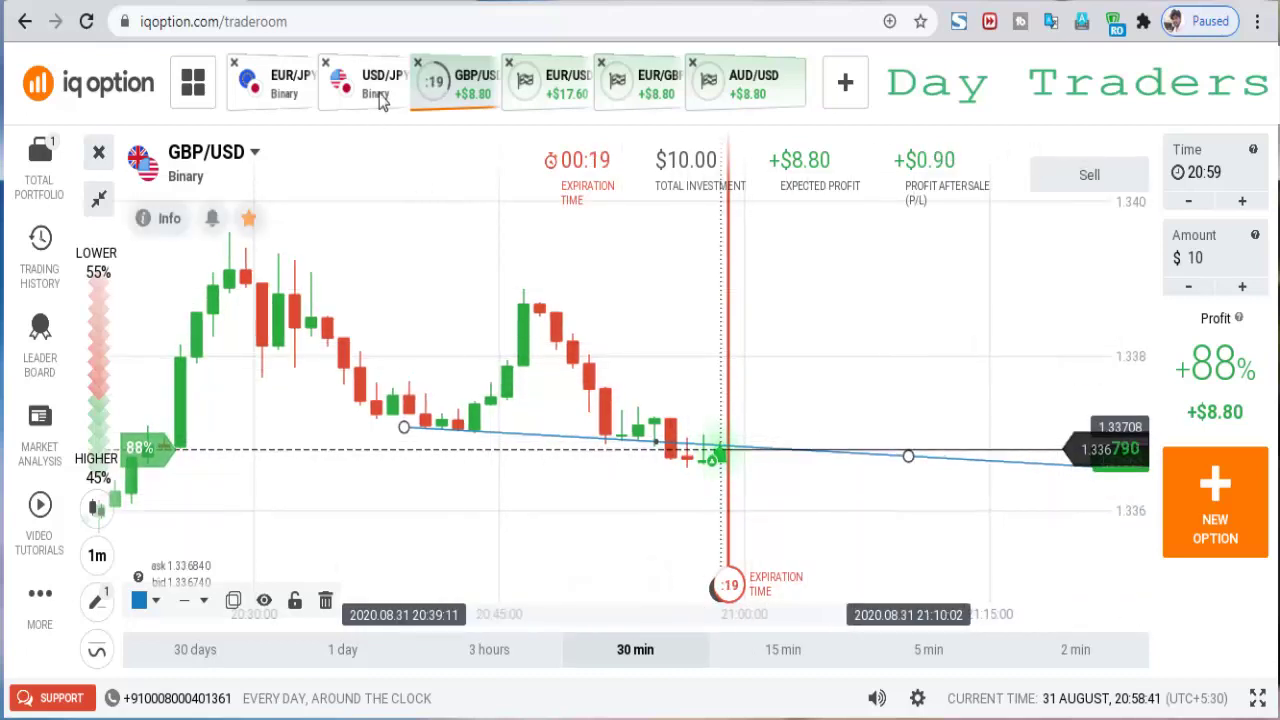
# Outline the latest USD/JPY swings and the horizontal support under their lows freehand in red, and clear the markings
pyautogui.scroll(-3, 954, 369)
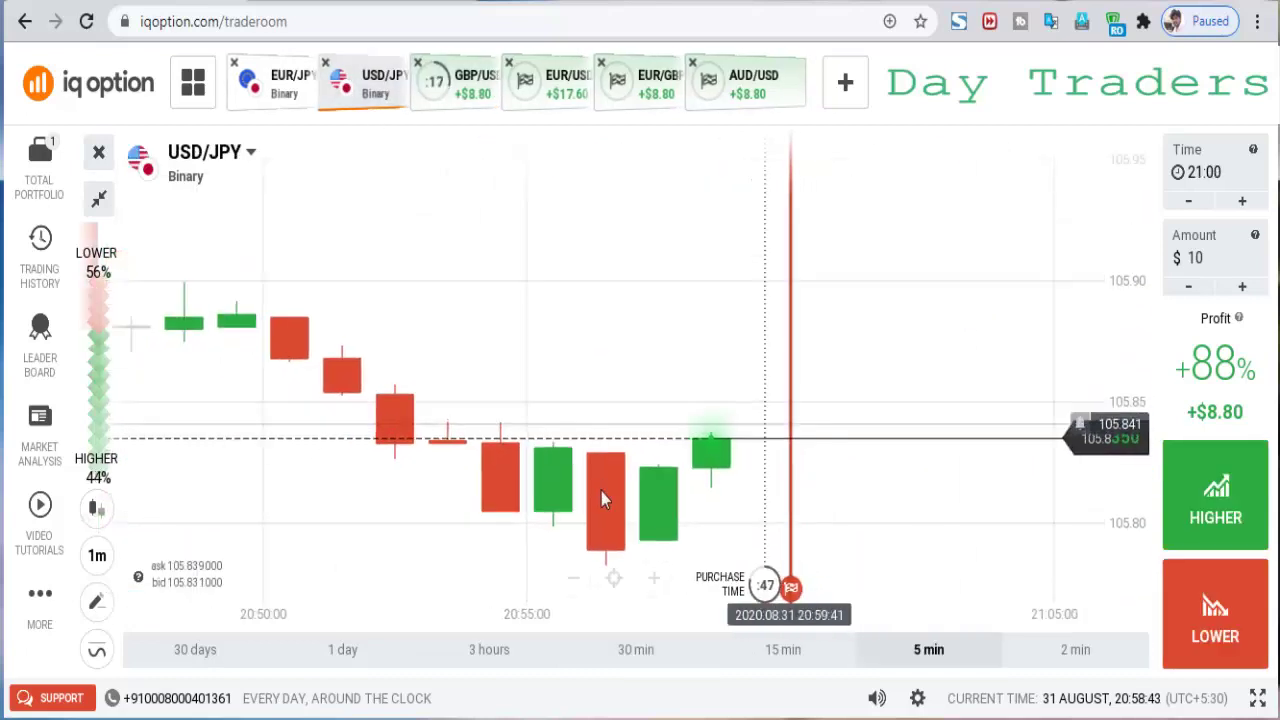
pyautogui.scroll(-4, 992, 458)
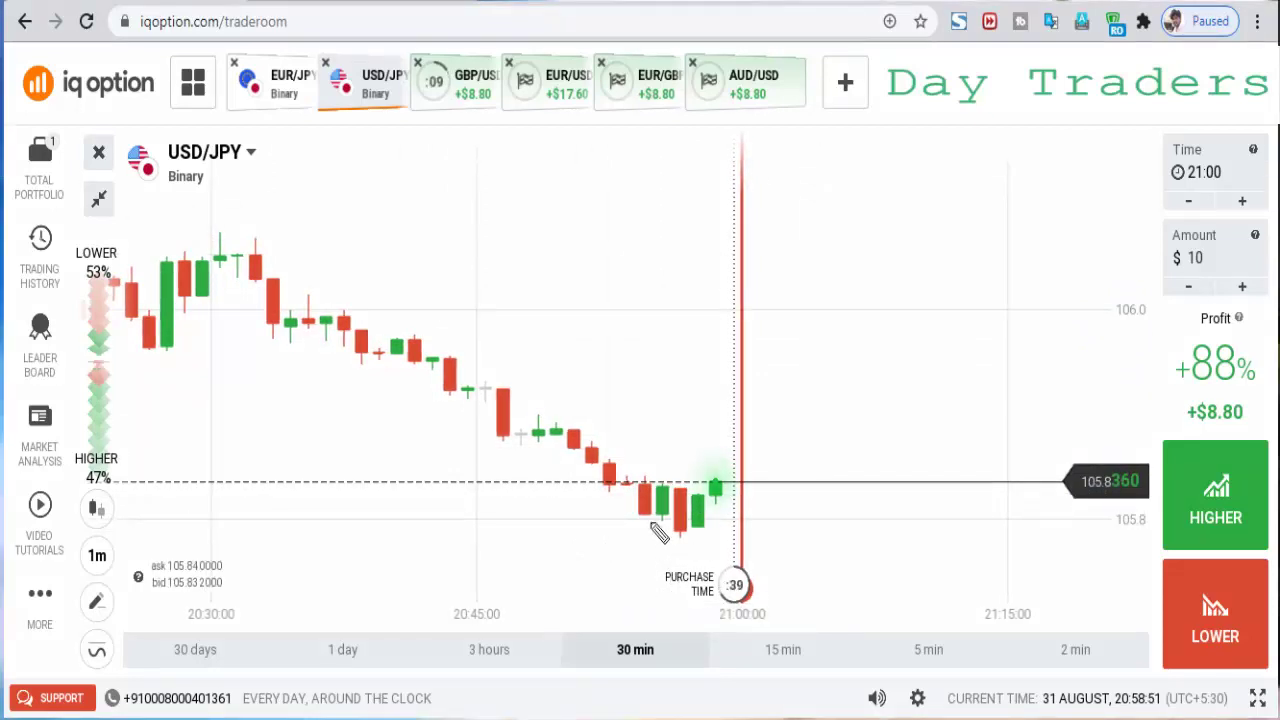
pyautogui.moveTo(651, 522); pyautogui.dragTo(741, 527)
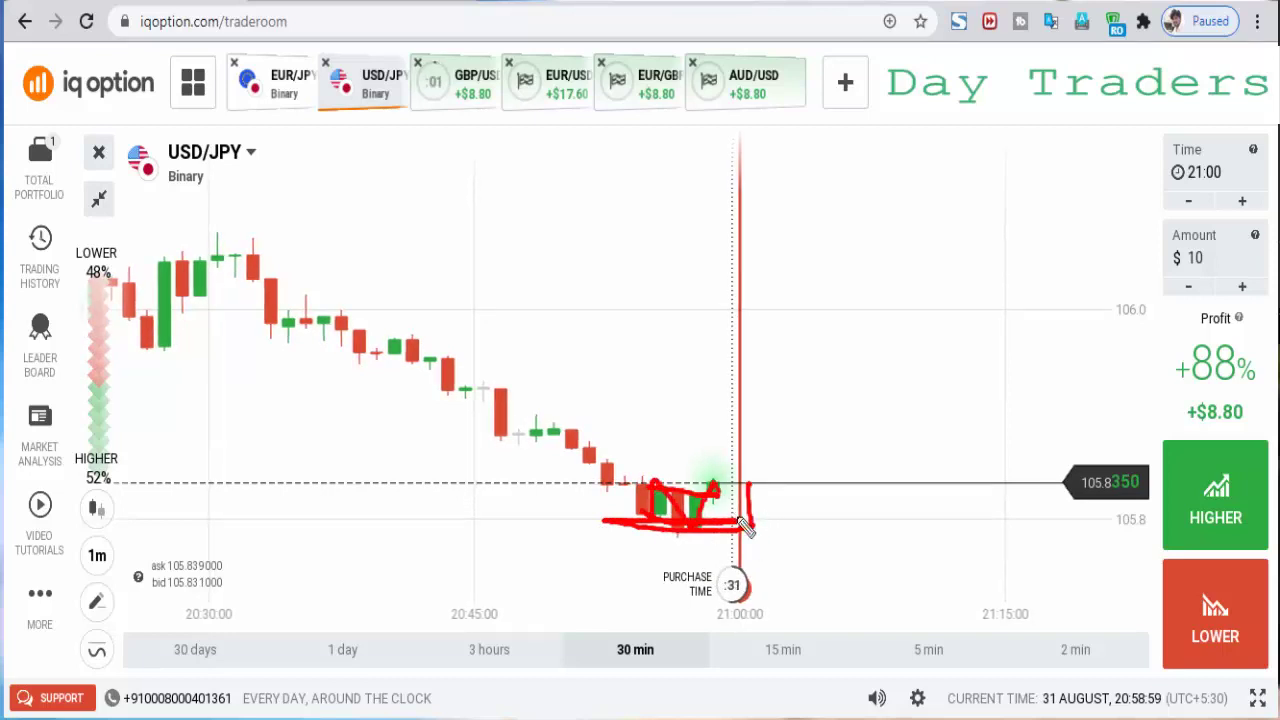
pyautogui.press('Escape')
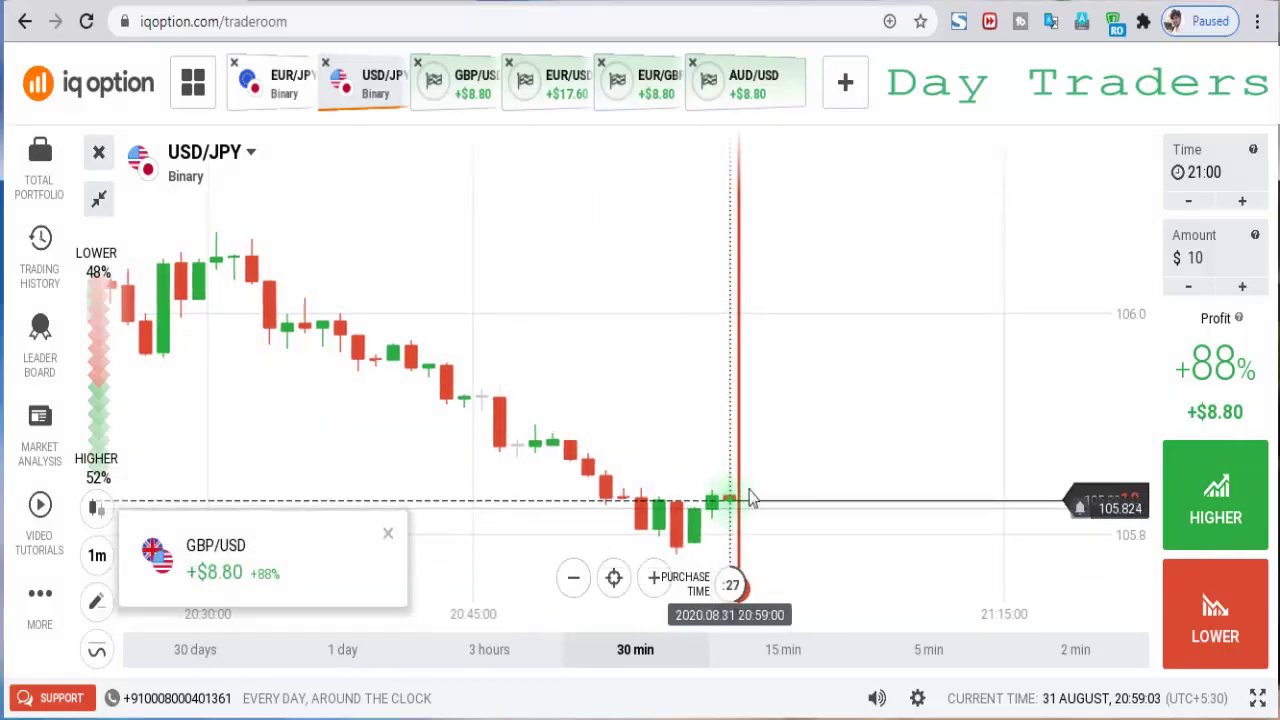
pyautogui.scroll(-3, 986, 486)
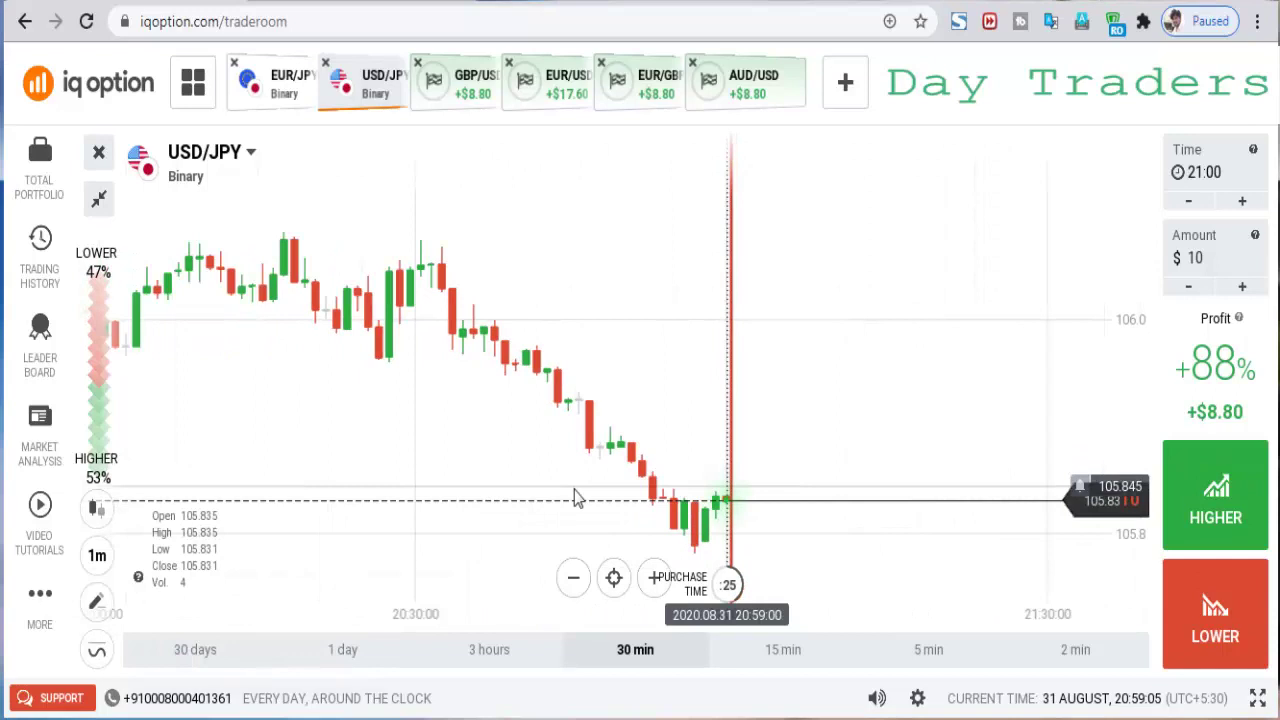
pyautogui.scroll(3, 815, 516)
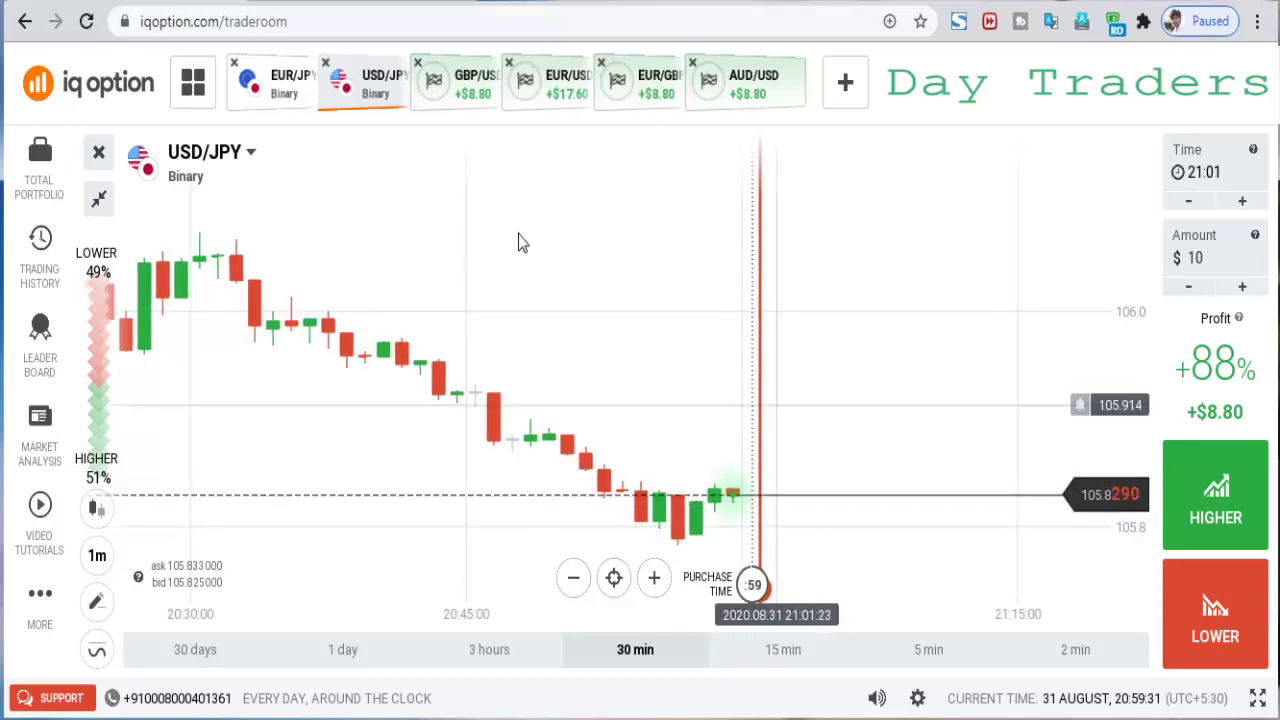
# Trace the EUR/JPY downswing and small pullback freehand in red, mark the support level and its break area, and clear the markings
pyautogui.click(280, 84)
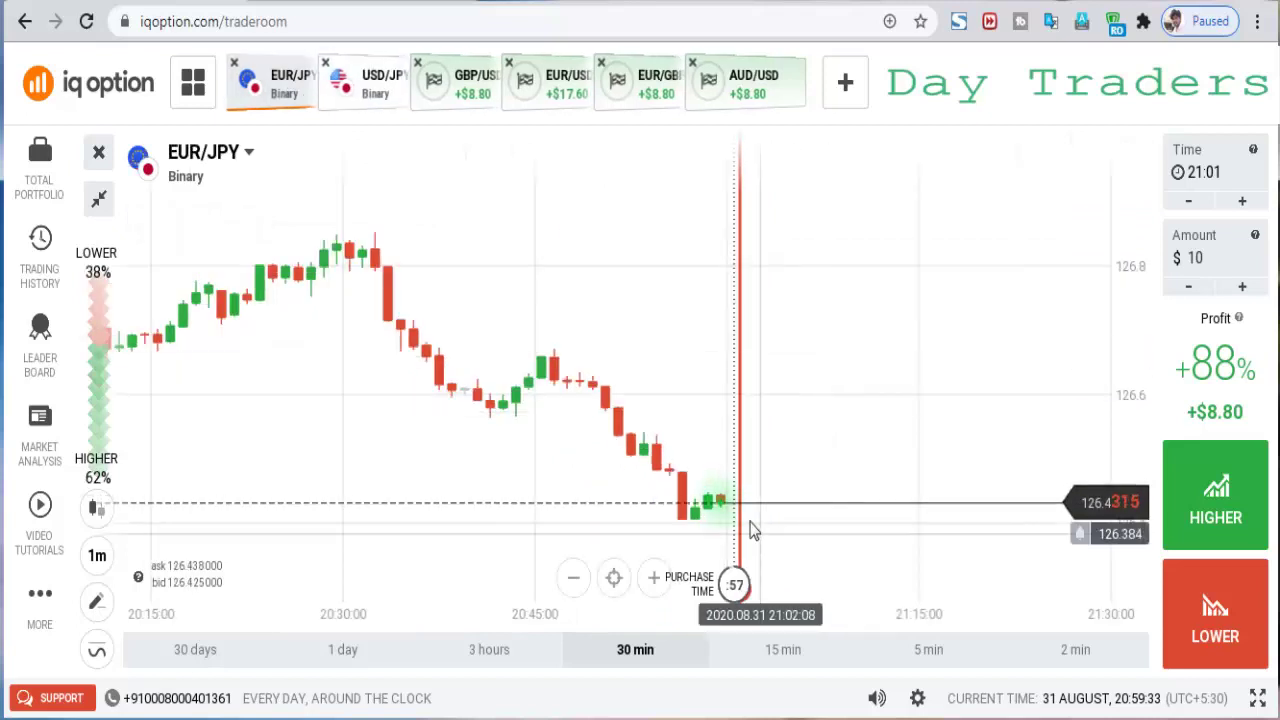
pyautogui.scroll(-3, 982, 520)
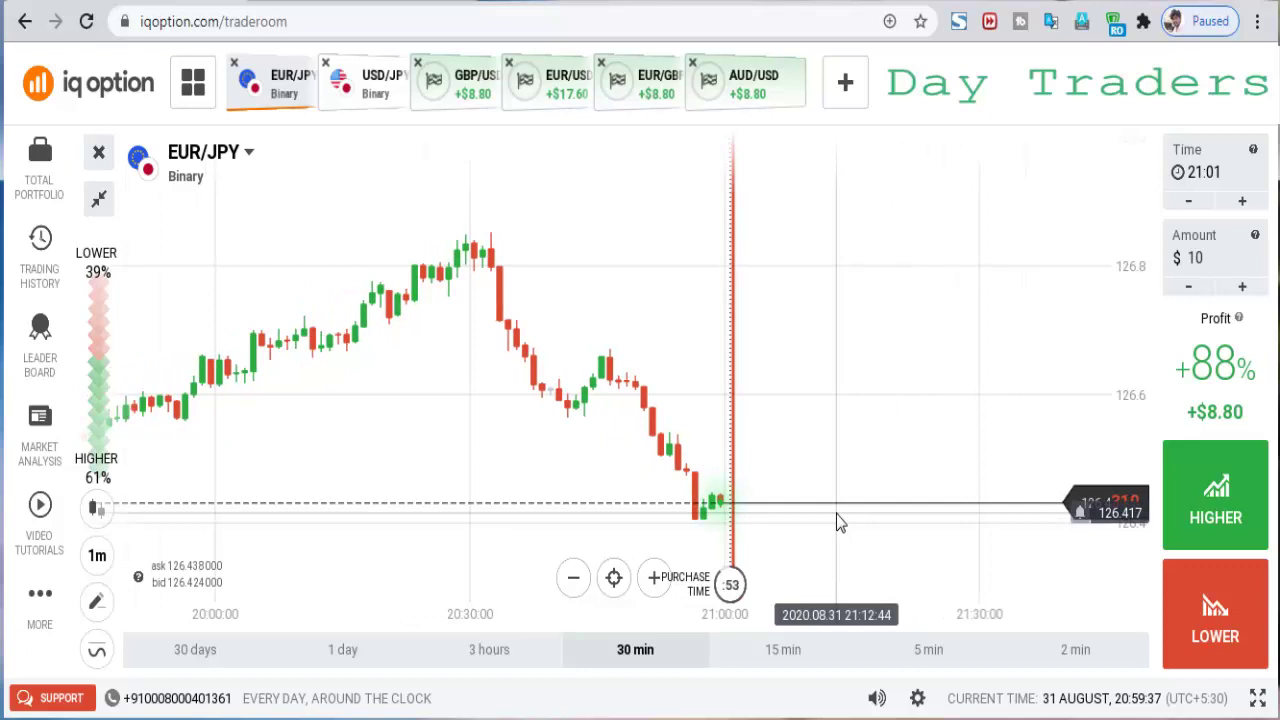
pyautogui.scroll(-1, 840, 511)
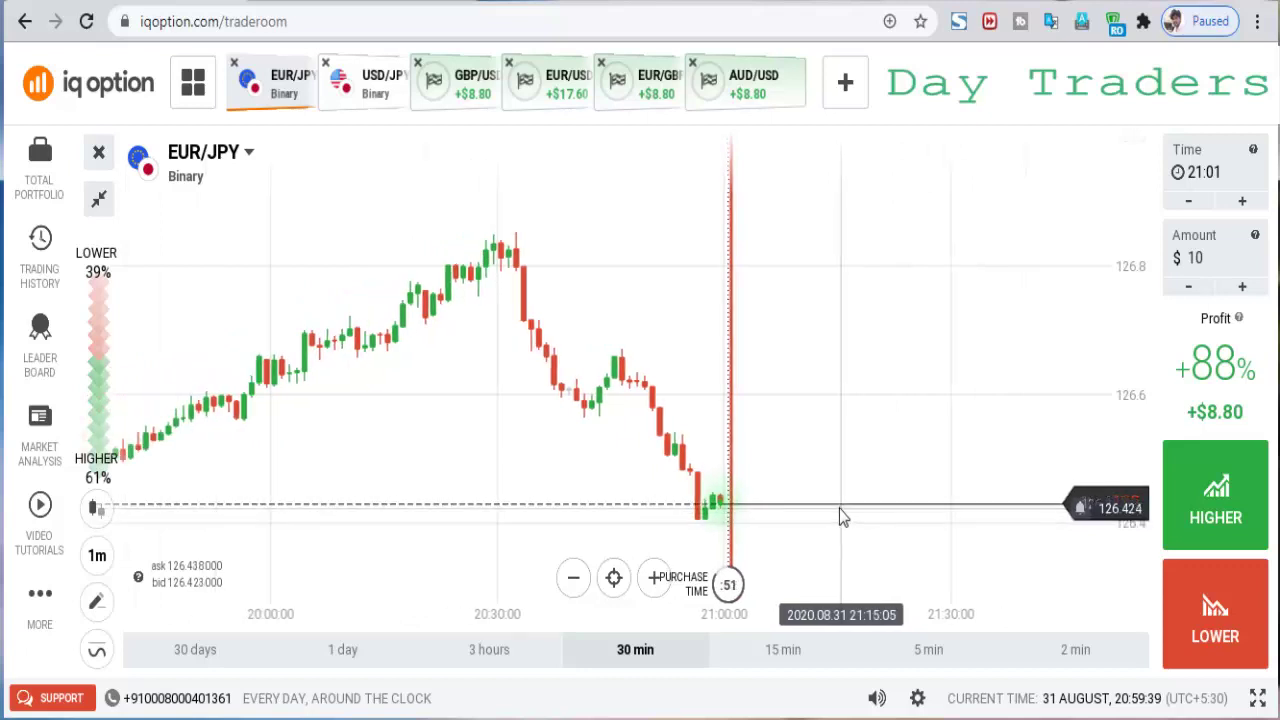
pyautogui.scroll(-2, 861, 513)
pyautogui.scroll(4, 862, 519)
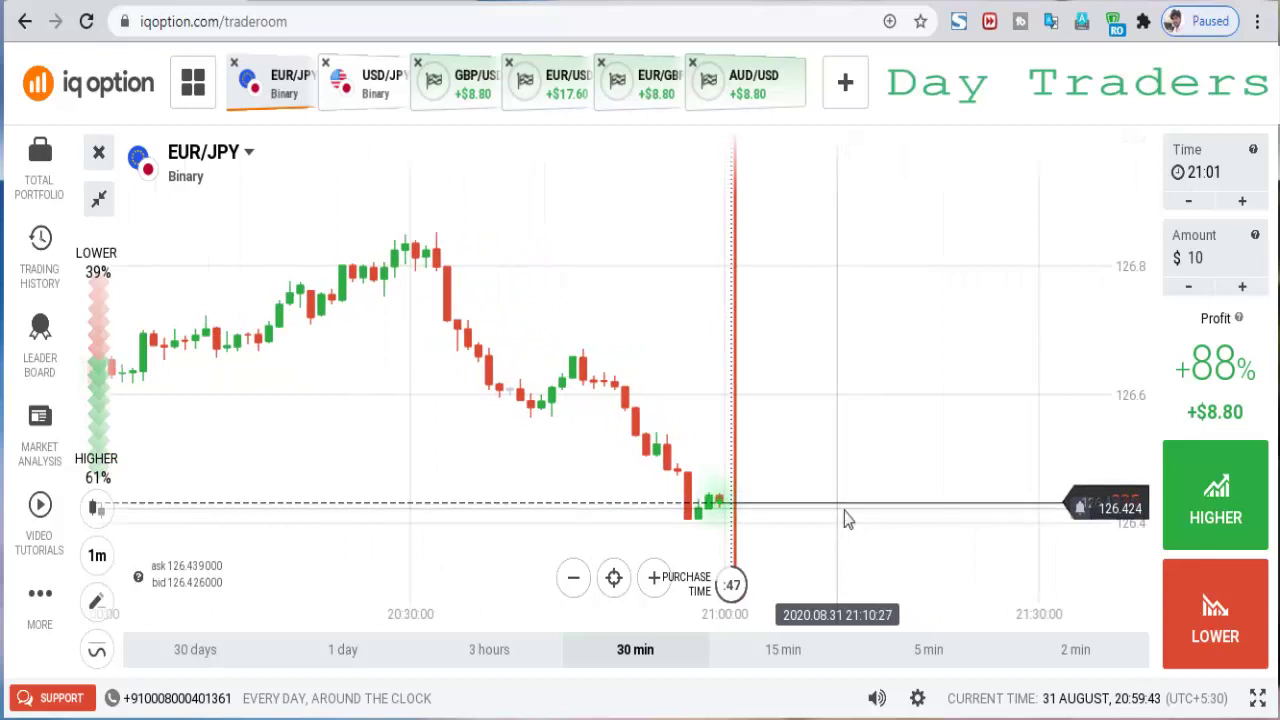
pyautogui.scroll(3, 864, 522)
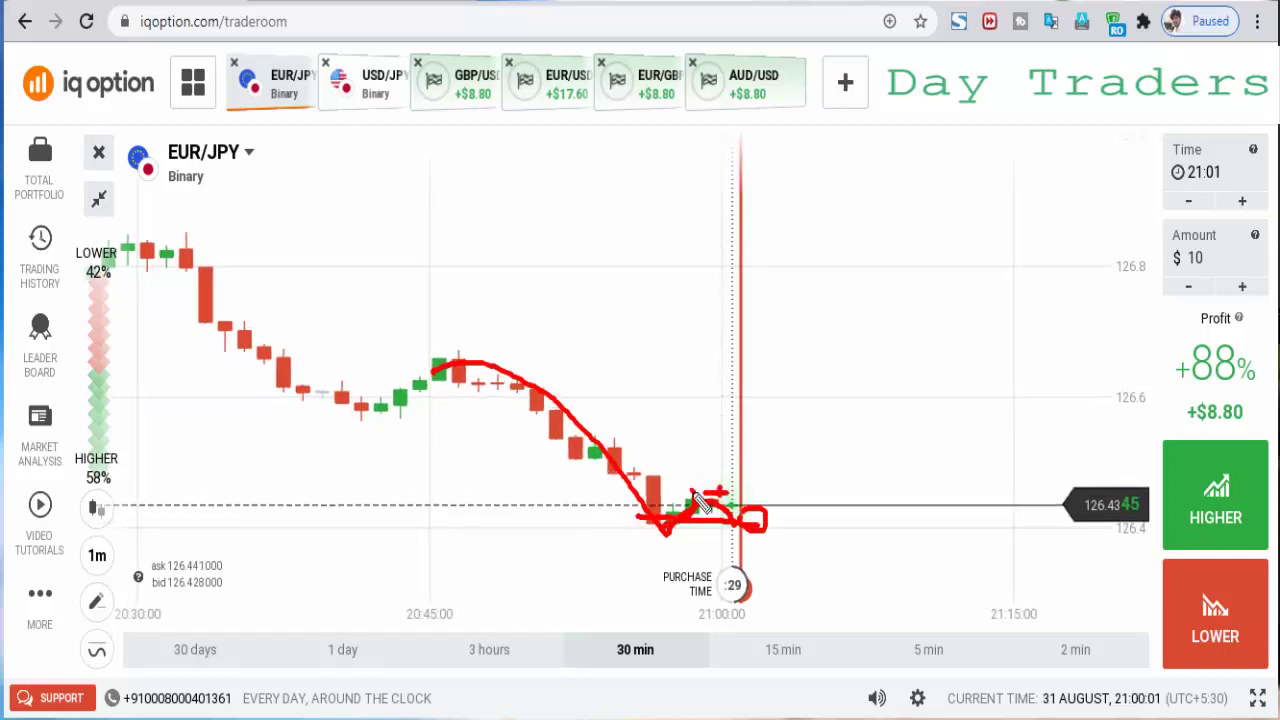
pyautogui.moveTo(758, 522); pyautogui.dragTo(772, 547)
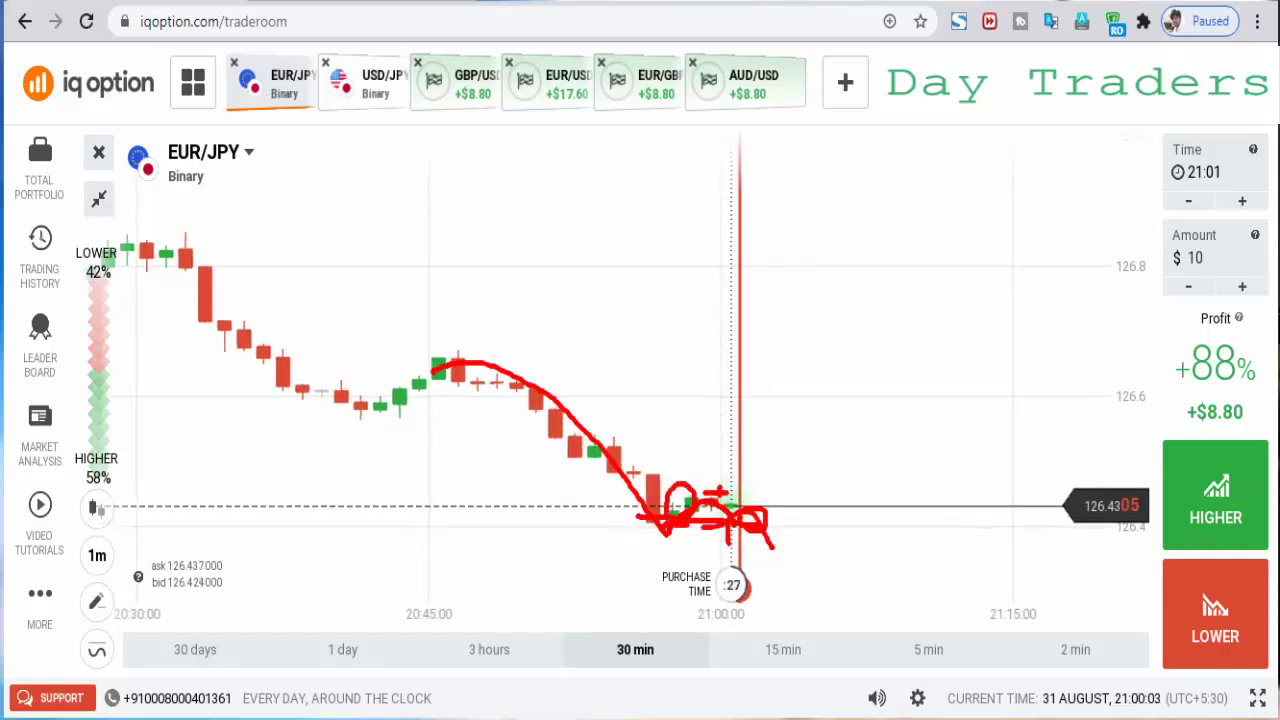
pyautogui.press('Escape')
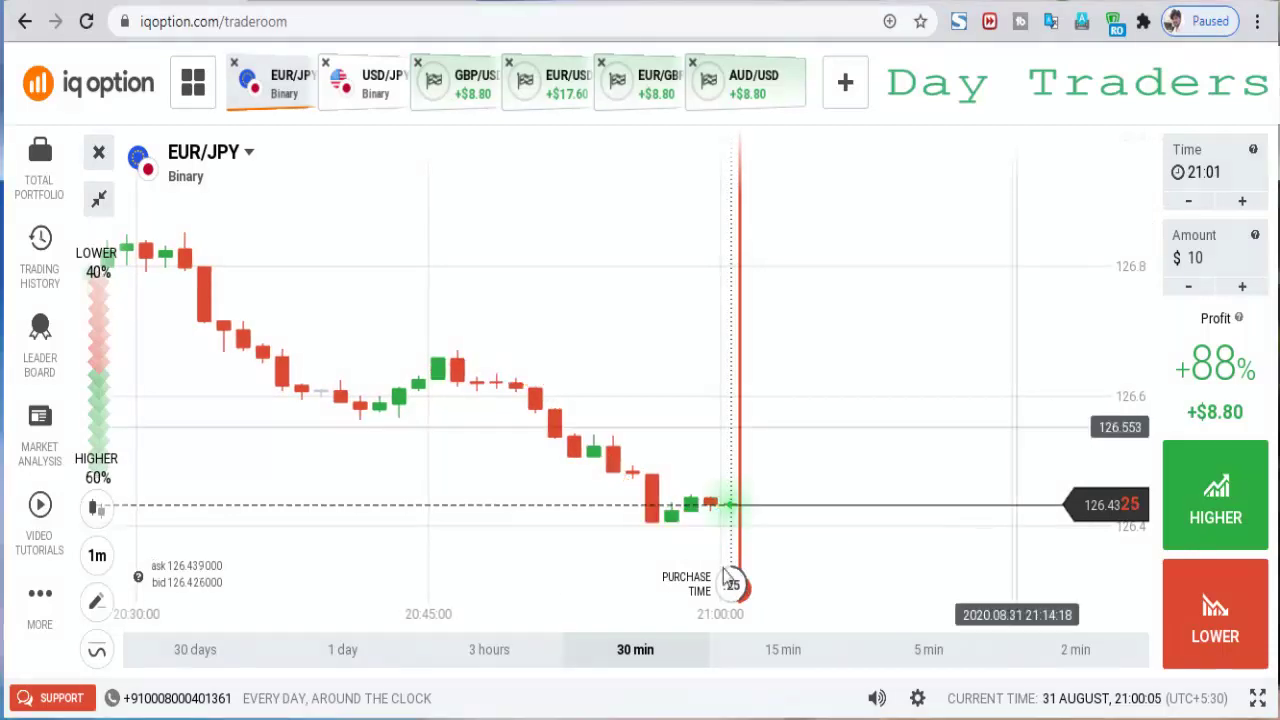
# Return to USD/JPY, preview a $10 Higher option expiring at 21:01 and examine the latest candle
pyautogui.scroll(1, 917, 565)
pyautogui.scroll(2, 790, 570)
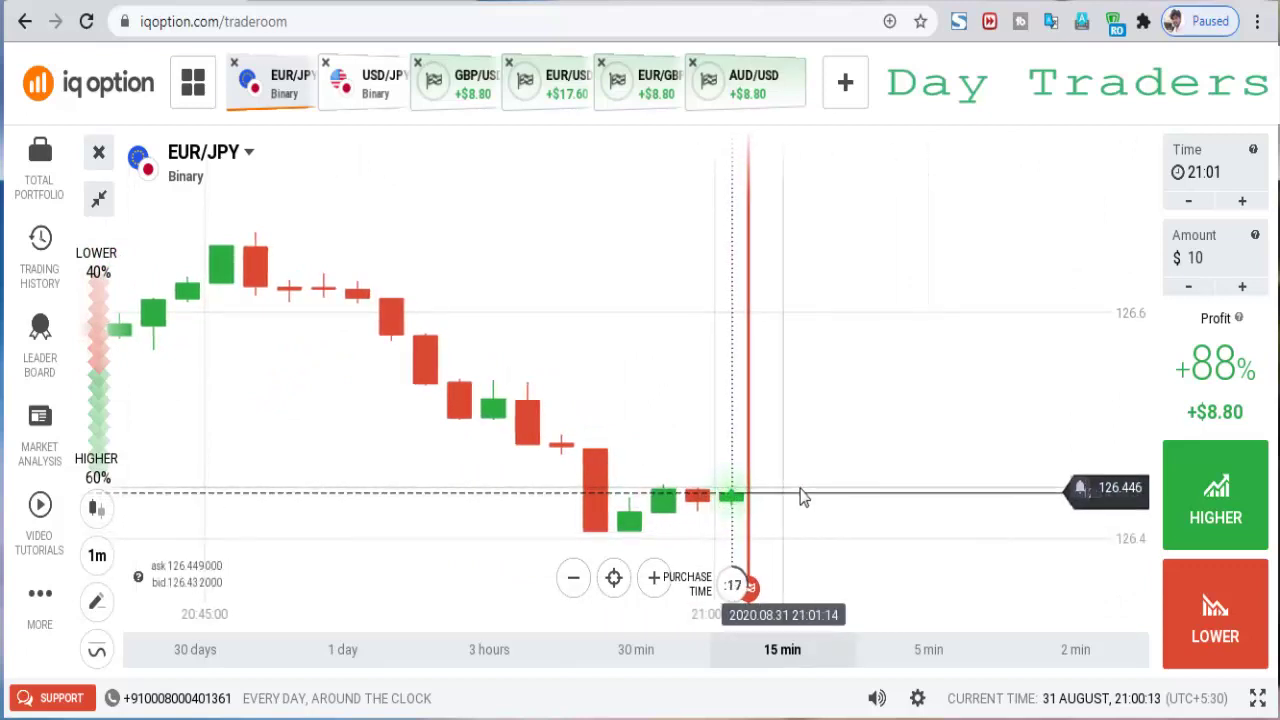
pyautogui.click(392, 88)
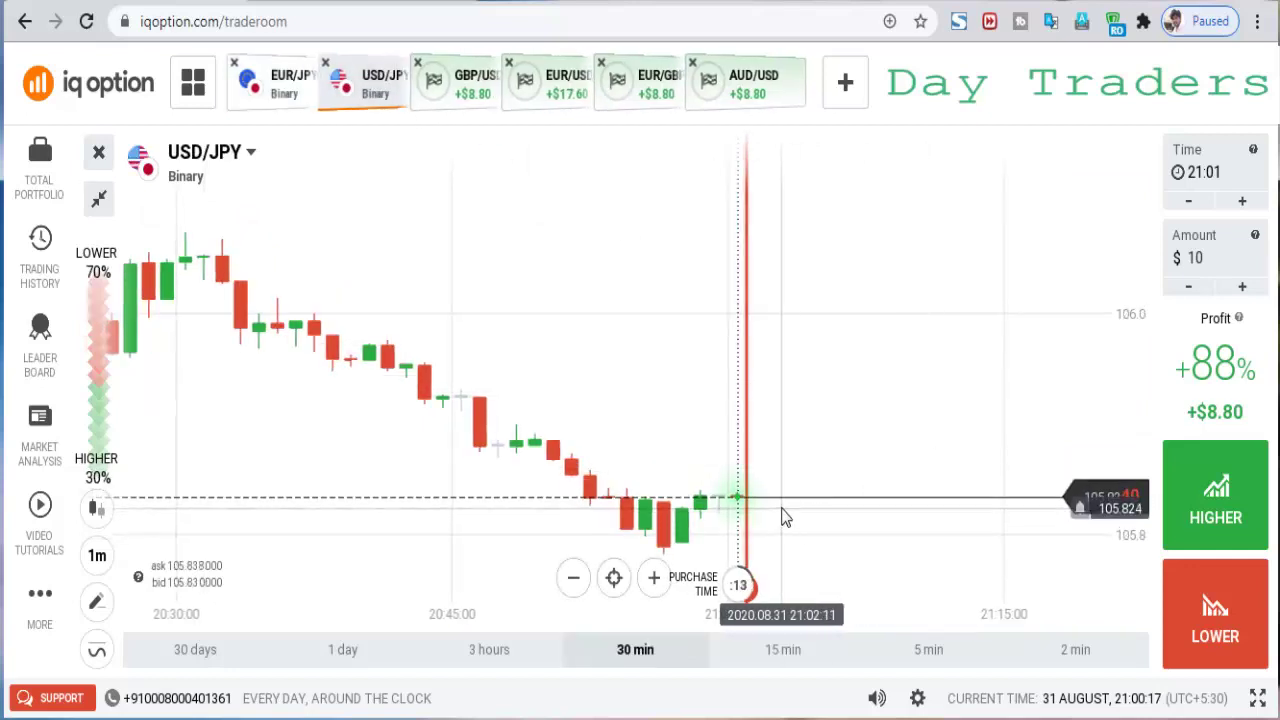
pyautogui.click(1250, 510)
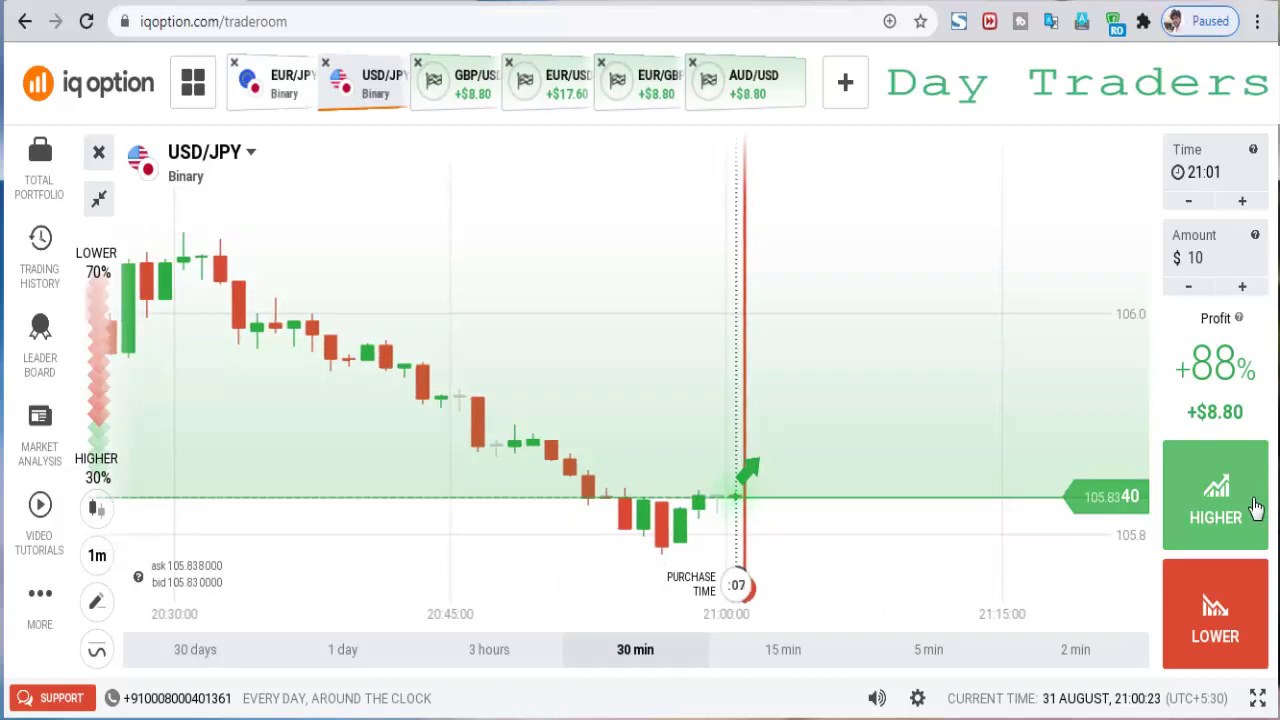
pyautogui.scroll(3, 870, 504)
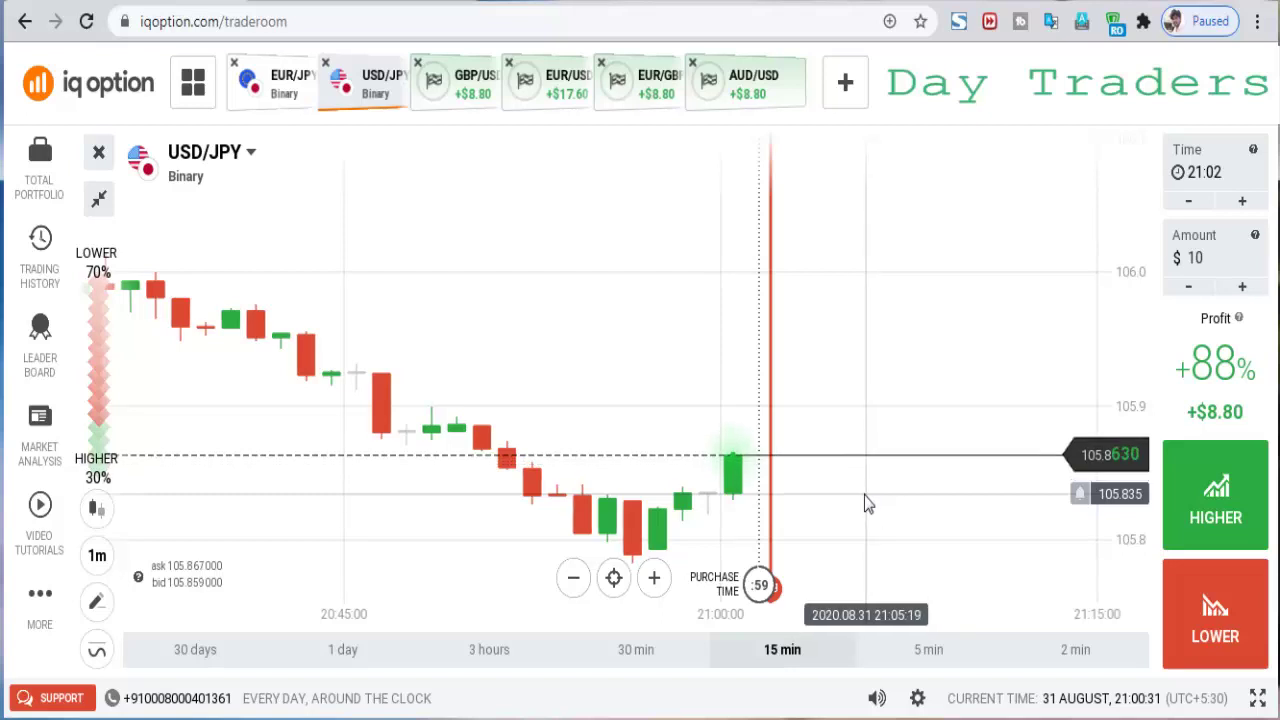
# Compare the USD/JPY and EUR/JPY charts and buy a $10 Higher option on EUR/JPY expiring at 21:02
pyautogui.scroll(-2, 748, 509)
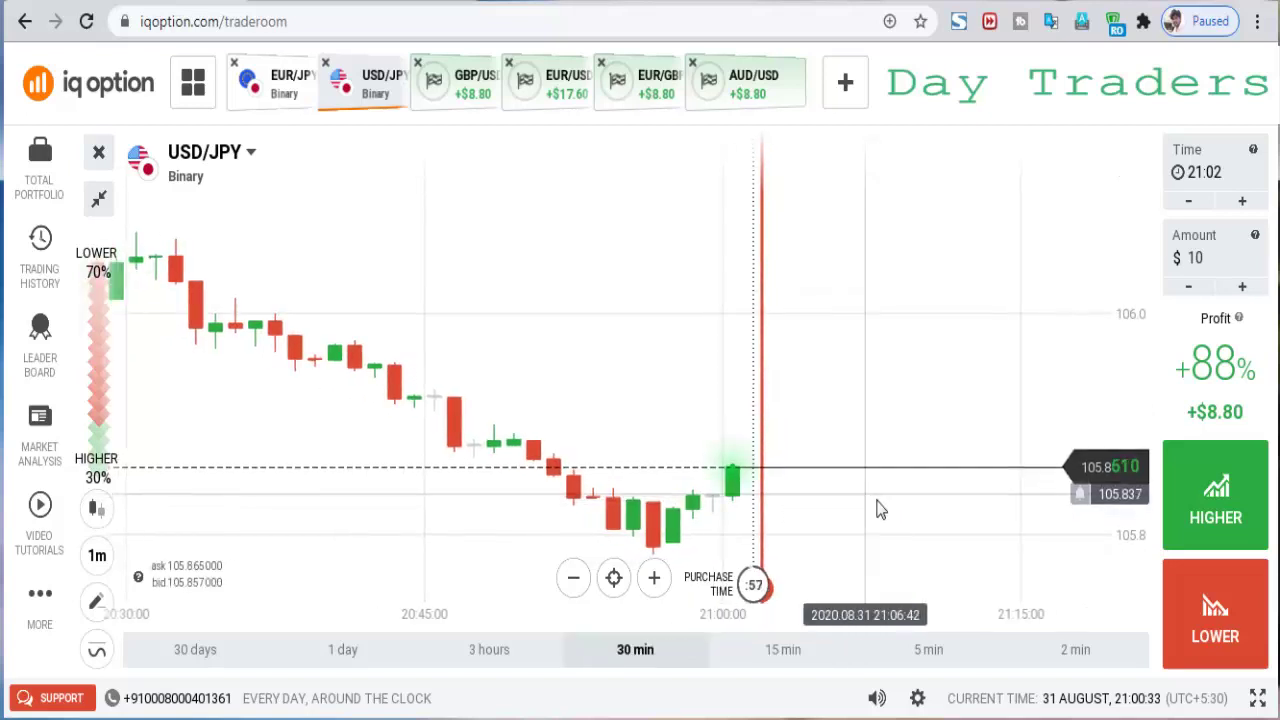
pyautogui.scroll(-1, 751, 514)
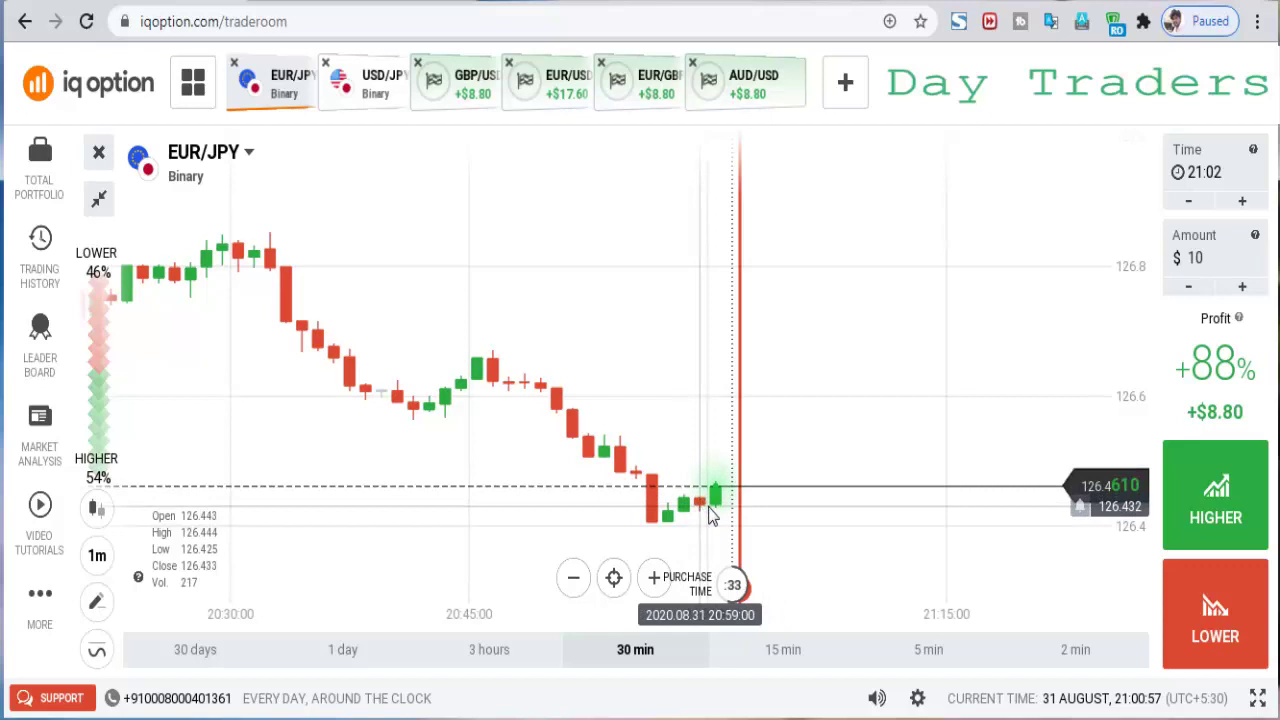
pyautogui.scroll(2, 780, 507)
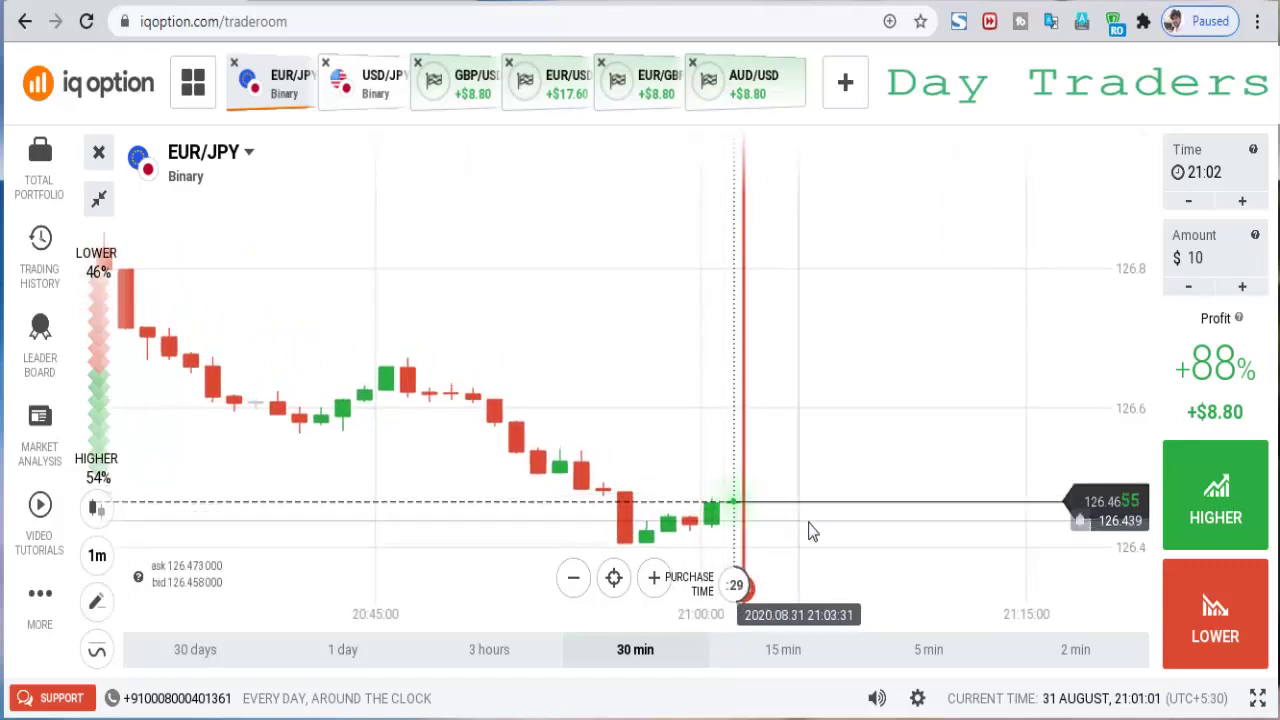
pyautogui.click(1212, 517)
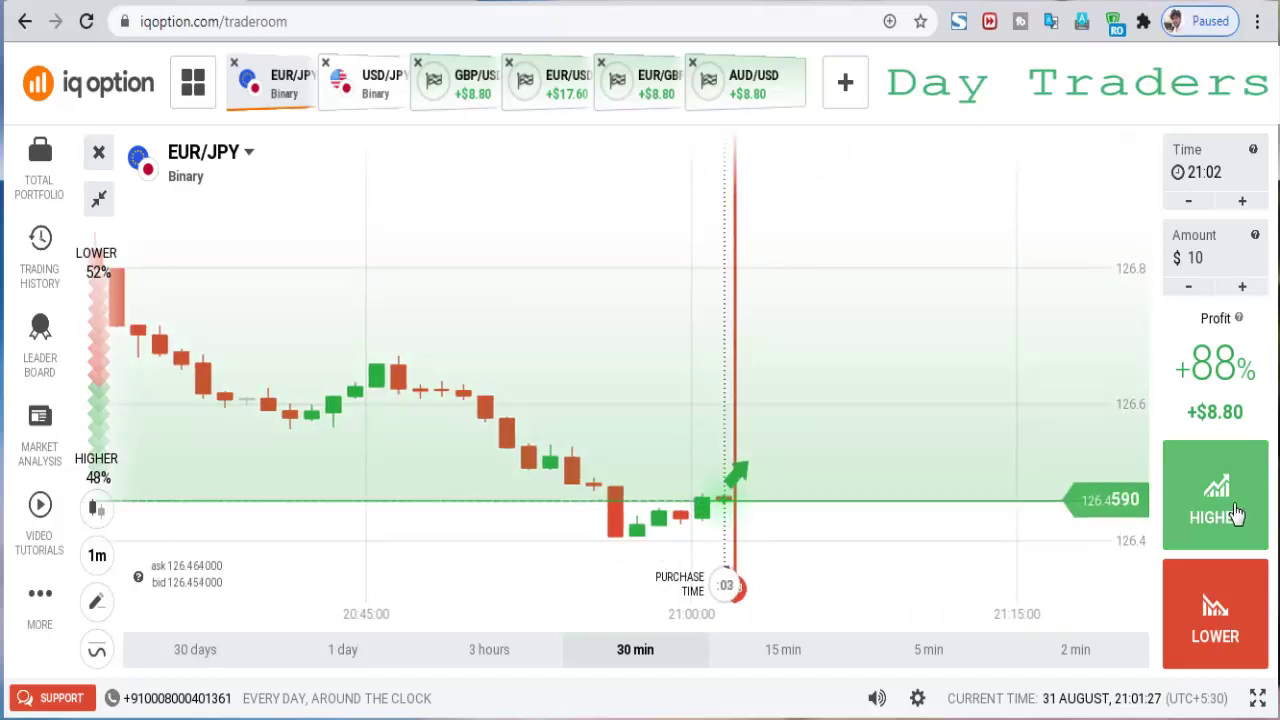
pyautogui.click(1237, 513)
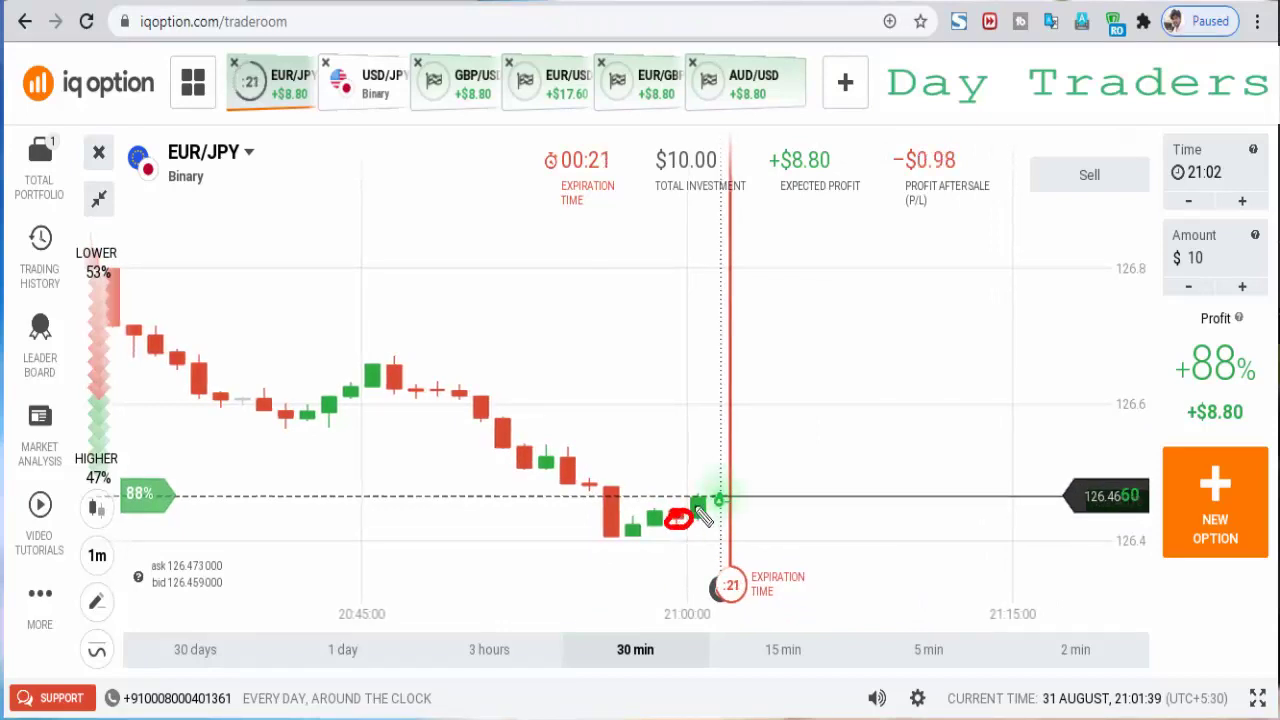
# Circle the latest EUR/JPY candles in red, draw the horizontal level above them and the possible price turn, and clear the markings
pyautogui.moveTo(684, 518); pyautogui.dragTo(694, 494)
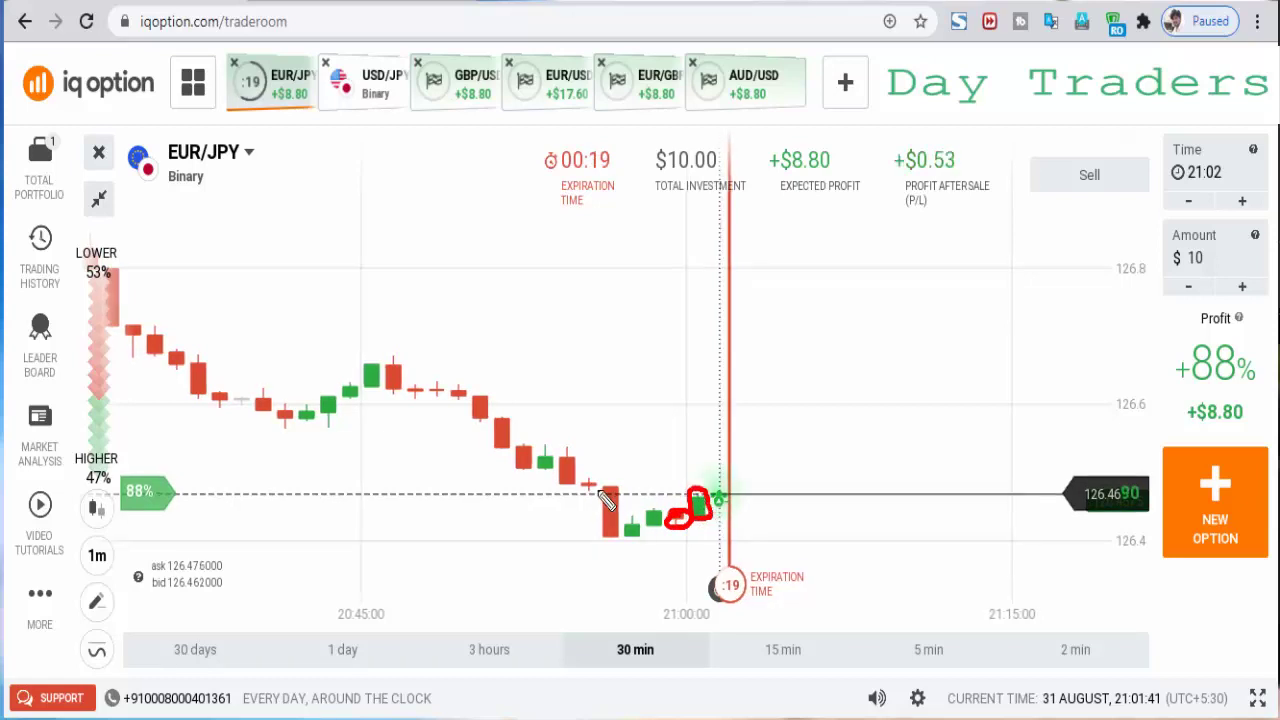
pyautogui.moveTo(592, 483); pyautogui.dragTo(772, 474)
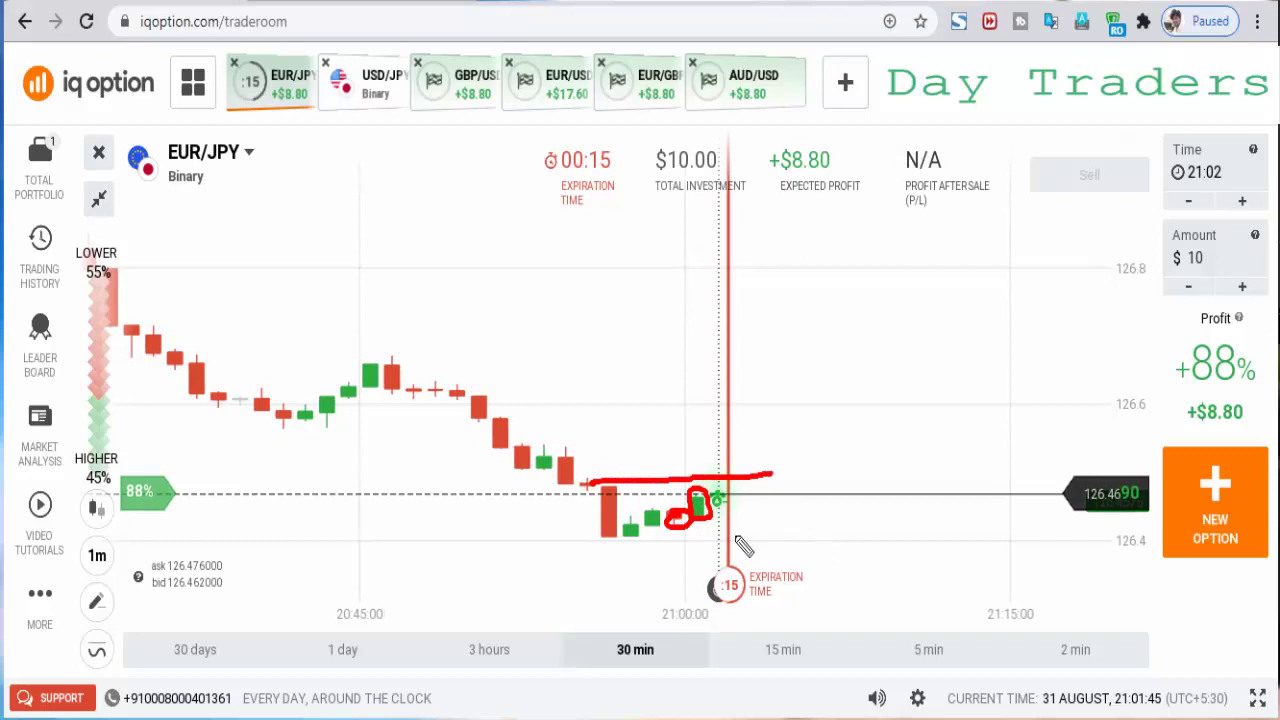
pyautogui.moveTo(724, 536); pyautogui.dragTo(772, 536)
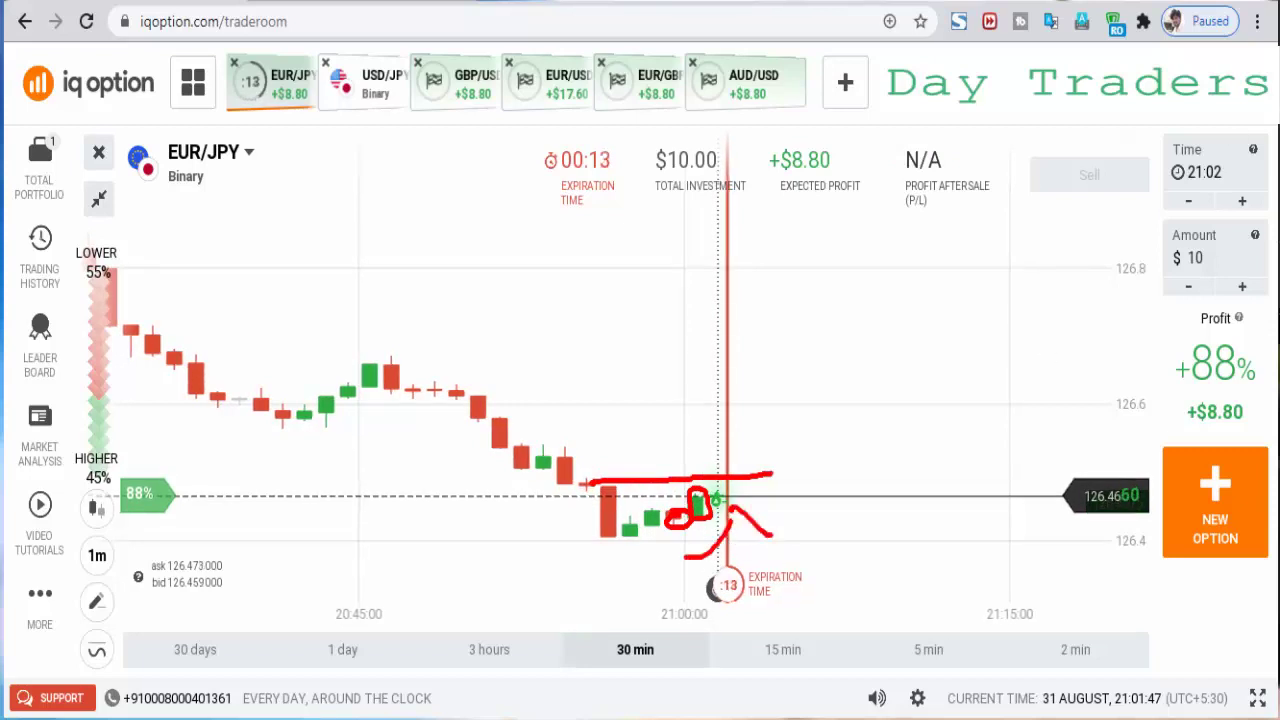
pyautogui.press('Escape')
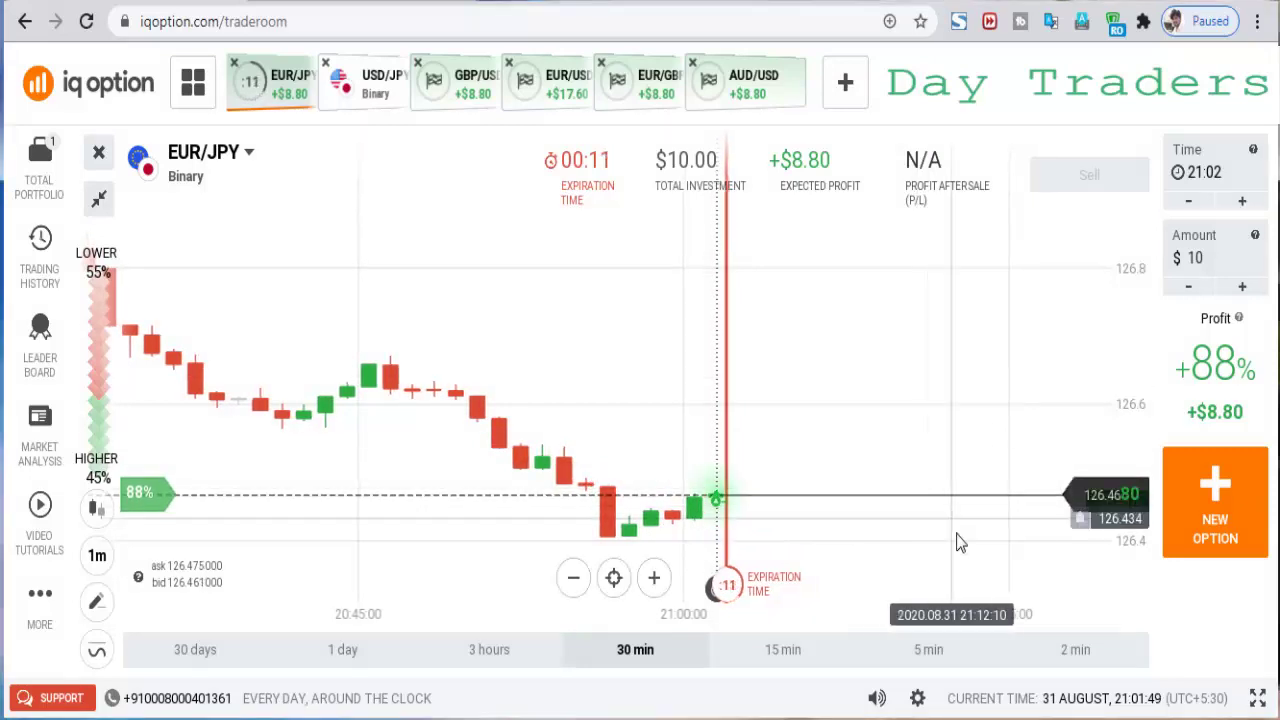
# Trace the EUR/JPY downswing and small recovery freehand in red, circle the open trade's entry area, and clear the markings
pyautogui.scroll(2, 920, 543)
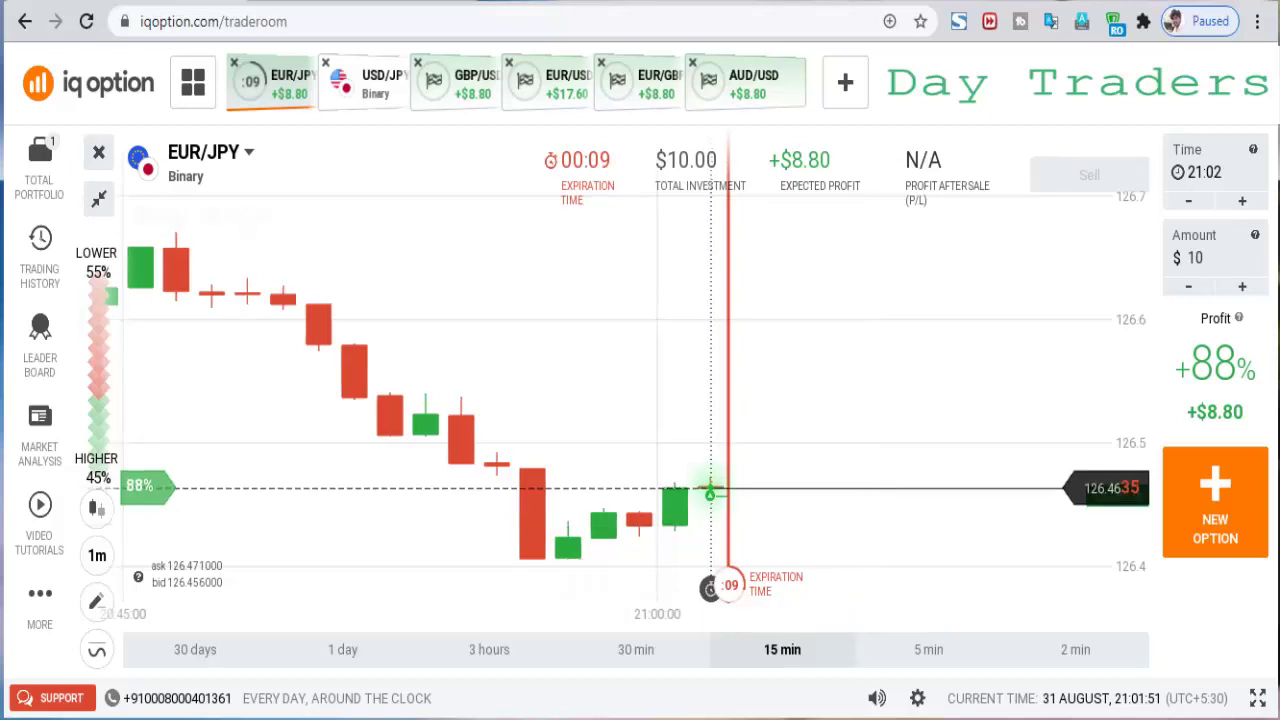
pyautogui.moveTo(310, 260)
pyautogui.mouseDown()
pyautogui.moveTo(487, 495)
pyautogui.moveTo(578, 530)
pyautogui.moveTo(674, 478)
pyautogui.moveTo(700, 518)
pyautogui.moveTo(740, 515)
pyautogui.moveTo(755, 466)
pyautogui.moveTo(678, 480)
pyautogui.mouseUp()
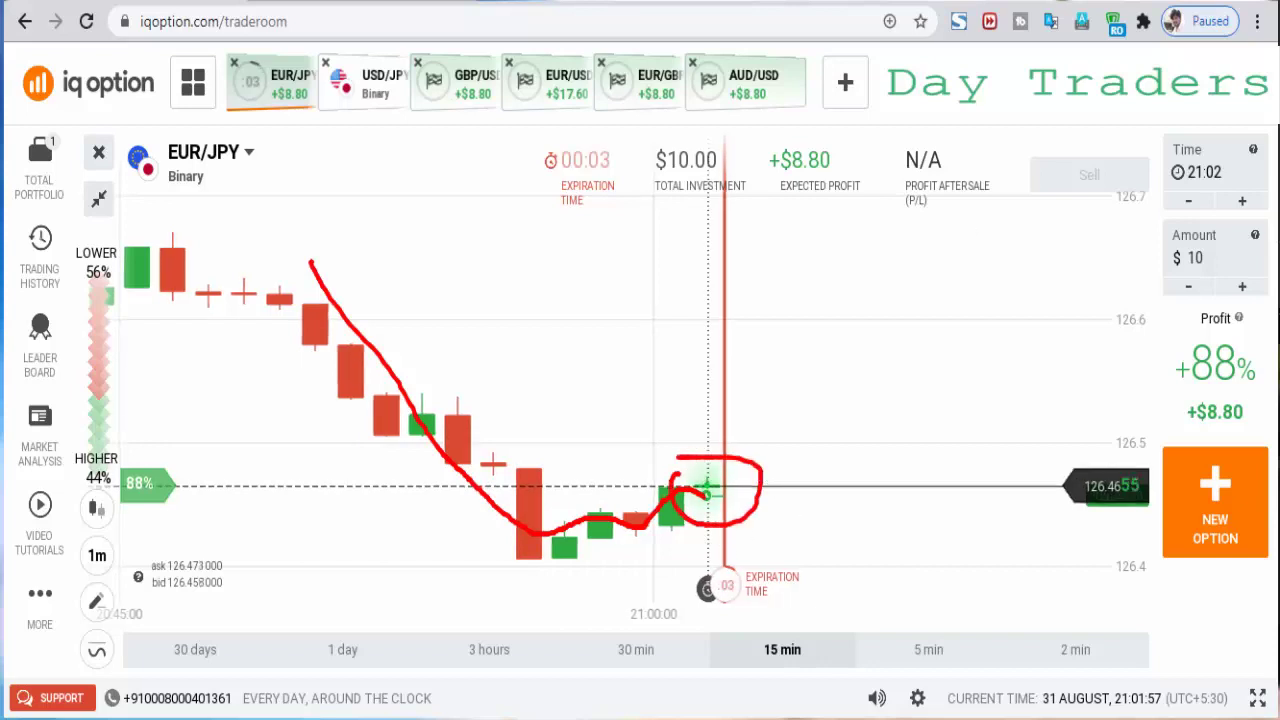
pyautogui.press('Escape')
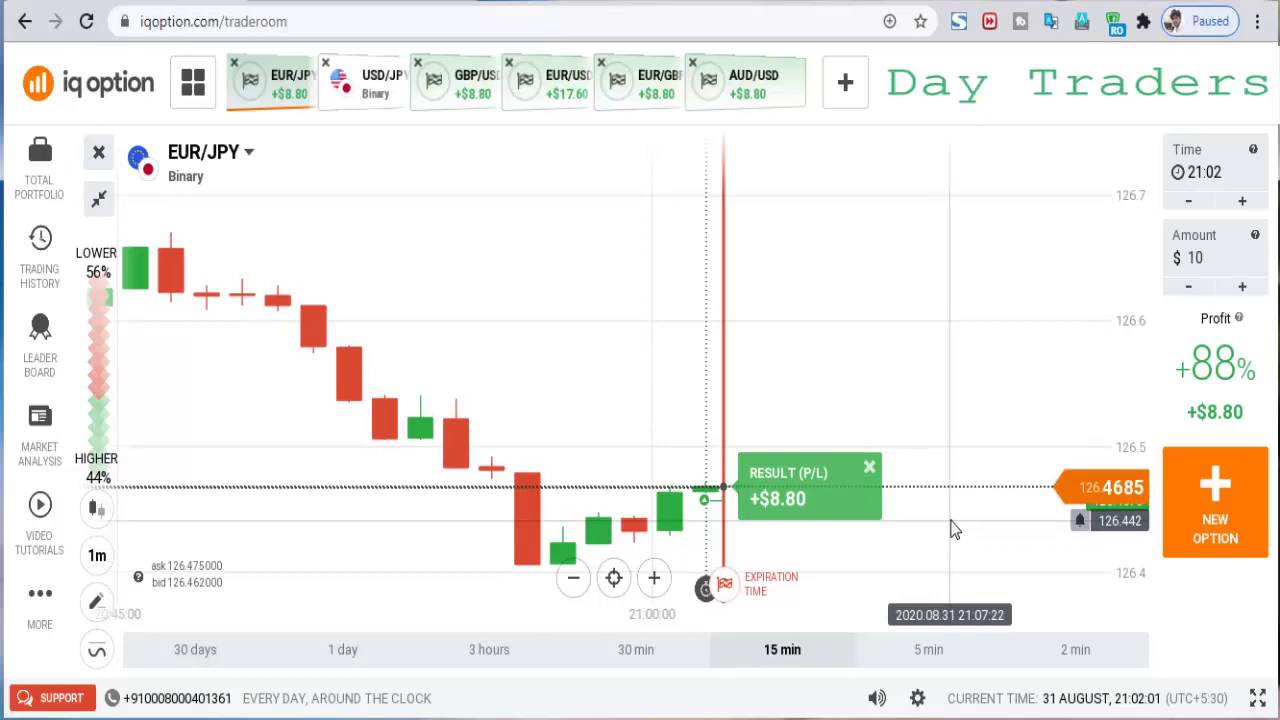
# Return to USD/JPY, trace its downswing and recovery in red, draw the horizontal level at the recovery's top, and clear the markings
pyautogui.click(365, 80)
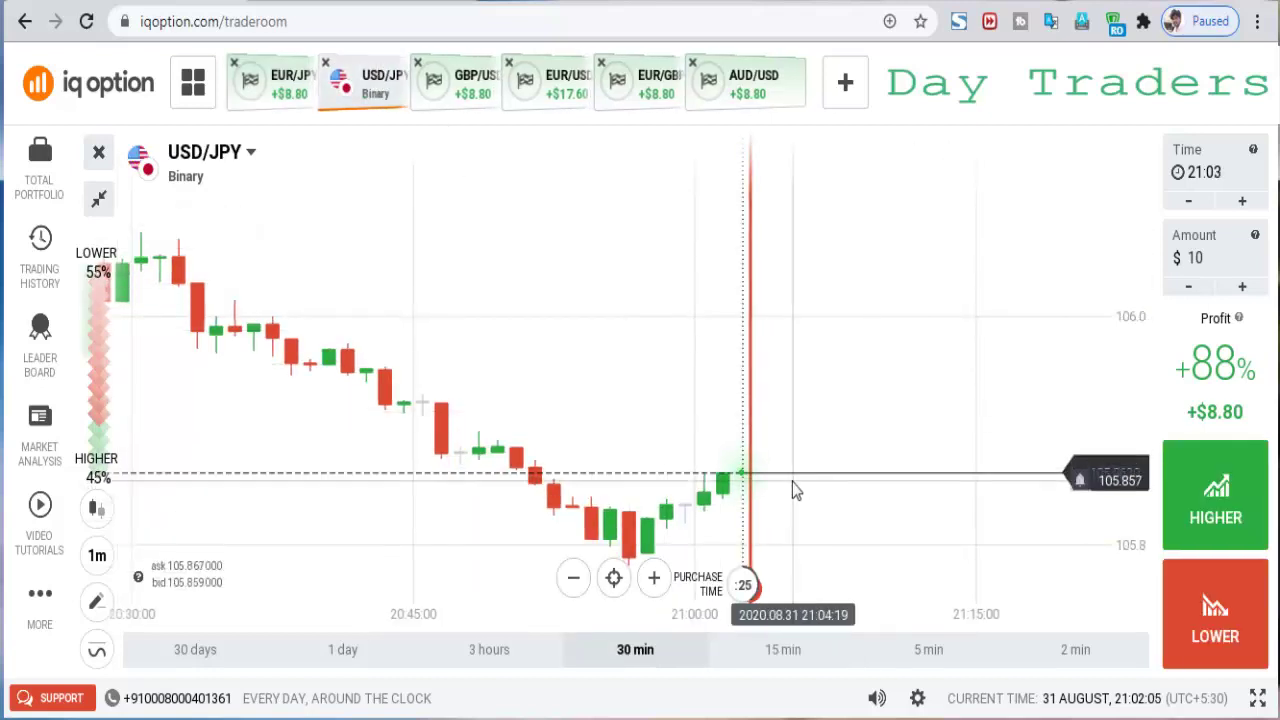
pyautogui.click(1217, 508)
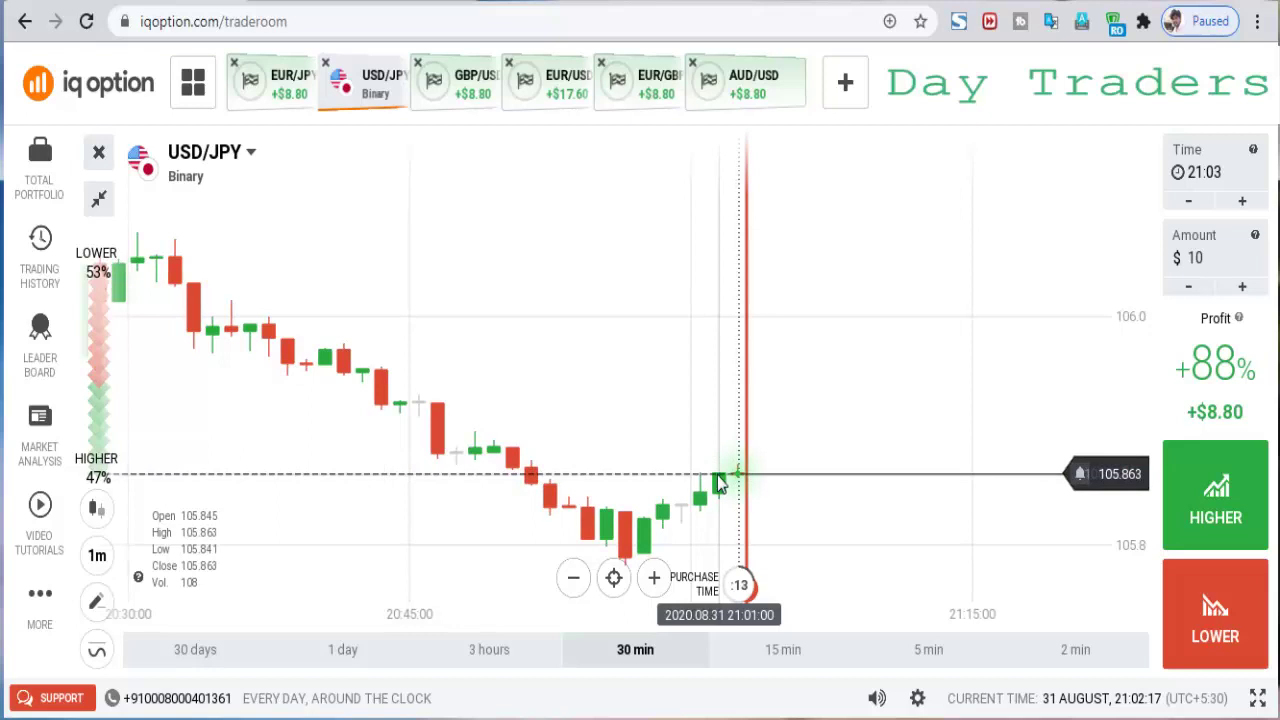
pyautogui.scroll(-3, 811, 506)
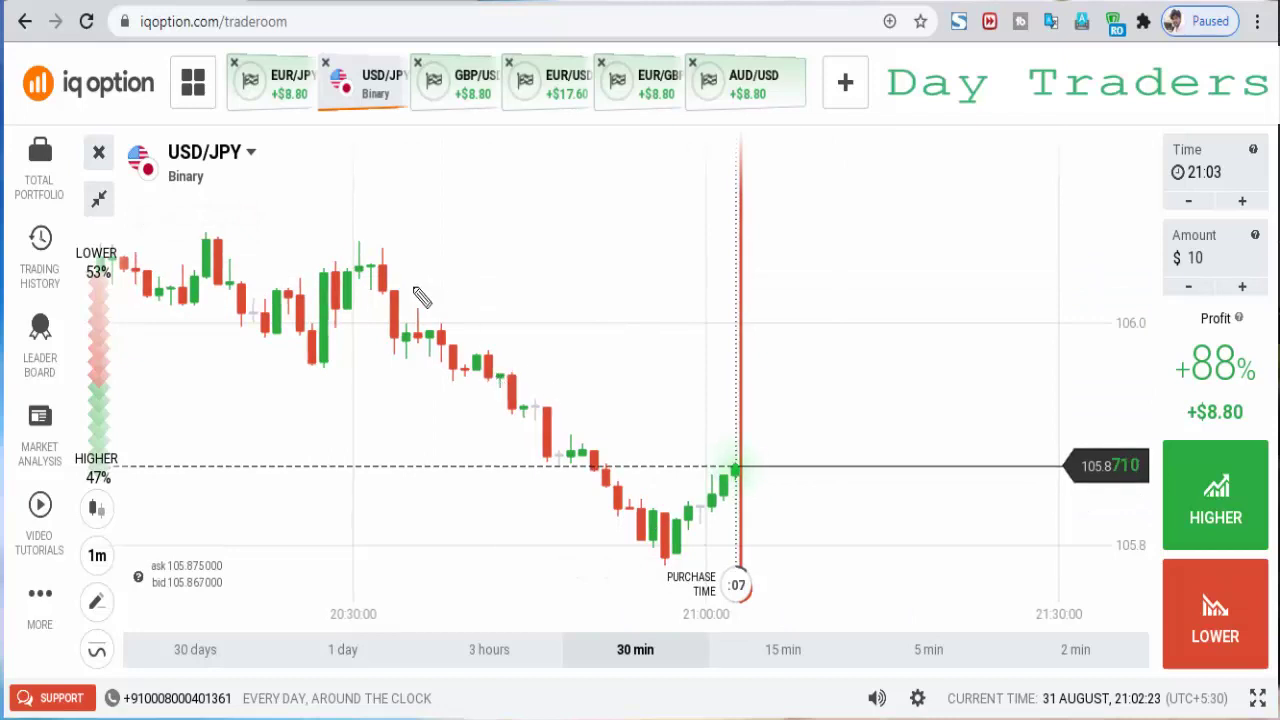
pyautogui.moveTo(407, 281)
pyautogui.mouseDown()
pyautogui.moveTo(552, 452)
pyautogui.moveTo(642, 524)
pyautogui.moveTo(692, 512)
pyautogui.mouseUp()
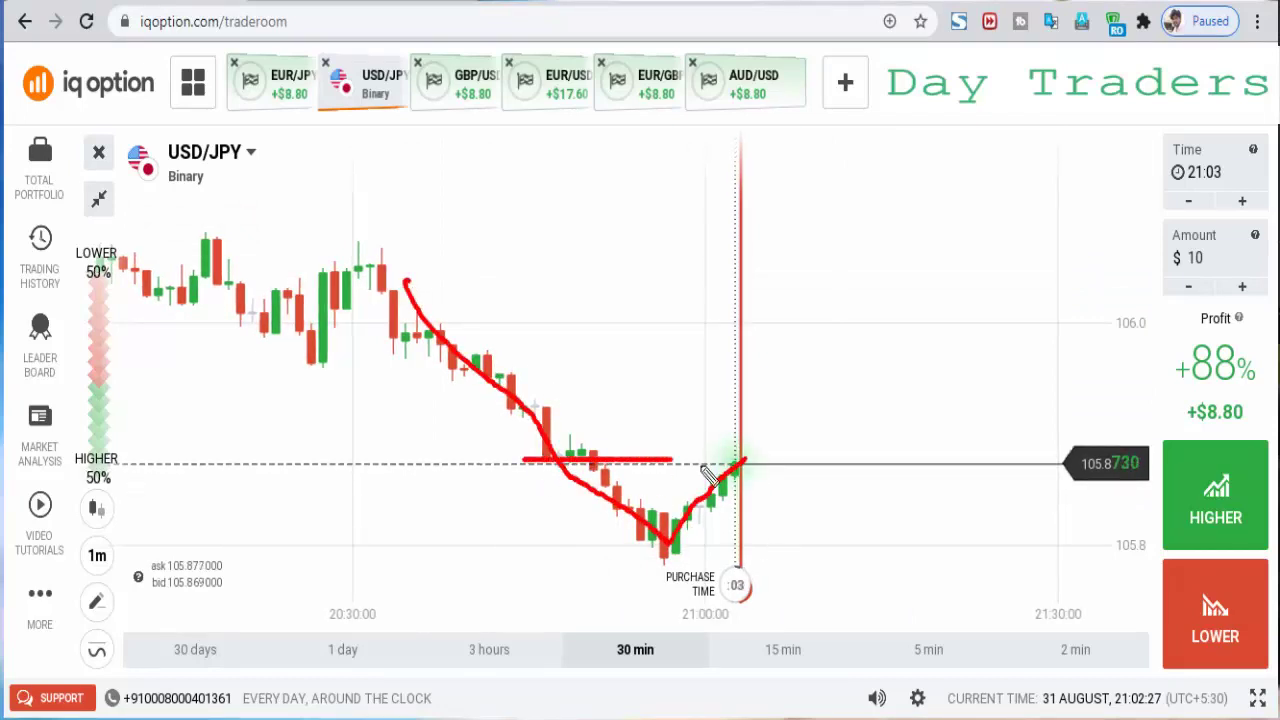
pyautogui.moveTo(703, 466); pyautogui.dragTo(814, 476)
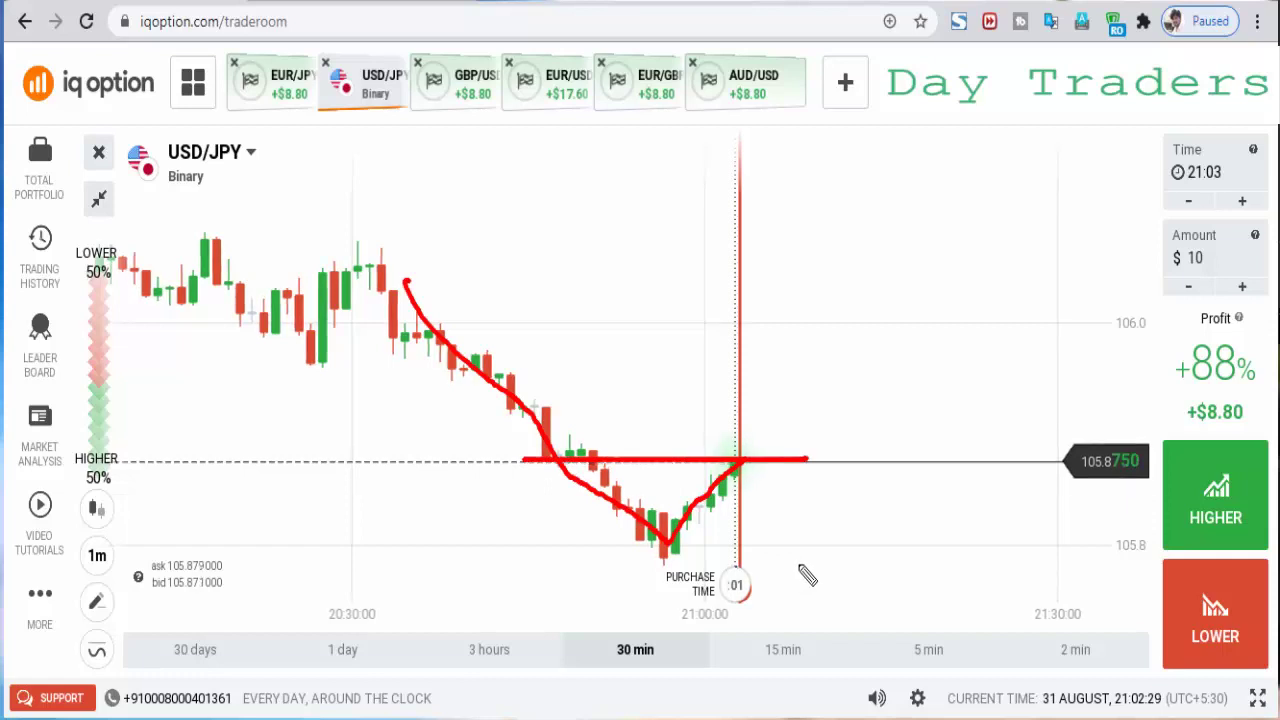
pyautogui.press('Escape')
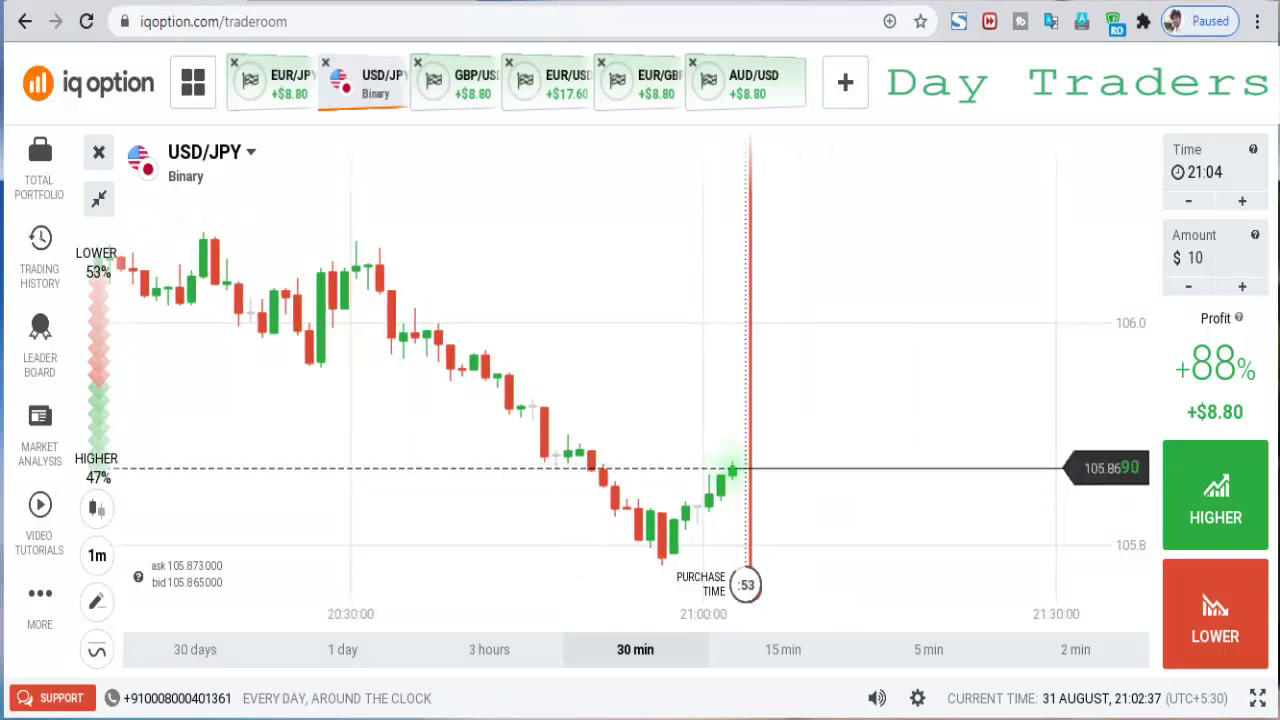
# Outline the USD/JPY recovery and the level it meets in red, sketch possible candles around that level, and clear the markings
pyautogui.moveTo(717, 543); pyautogui.dragTo(697, 553)
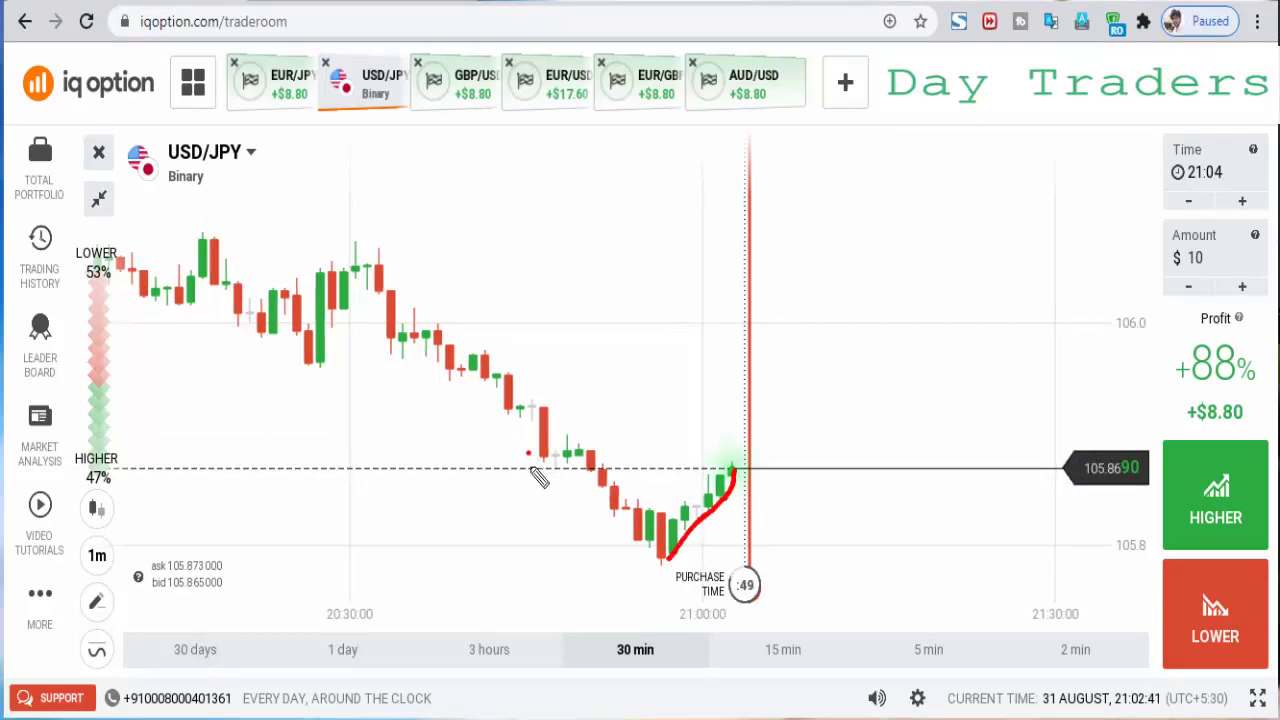
pyautogui.moveTo(646, 478); pyautogui.dragTo(773, 474)
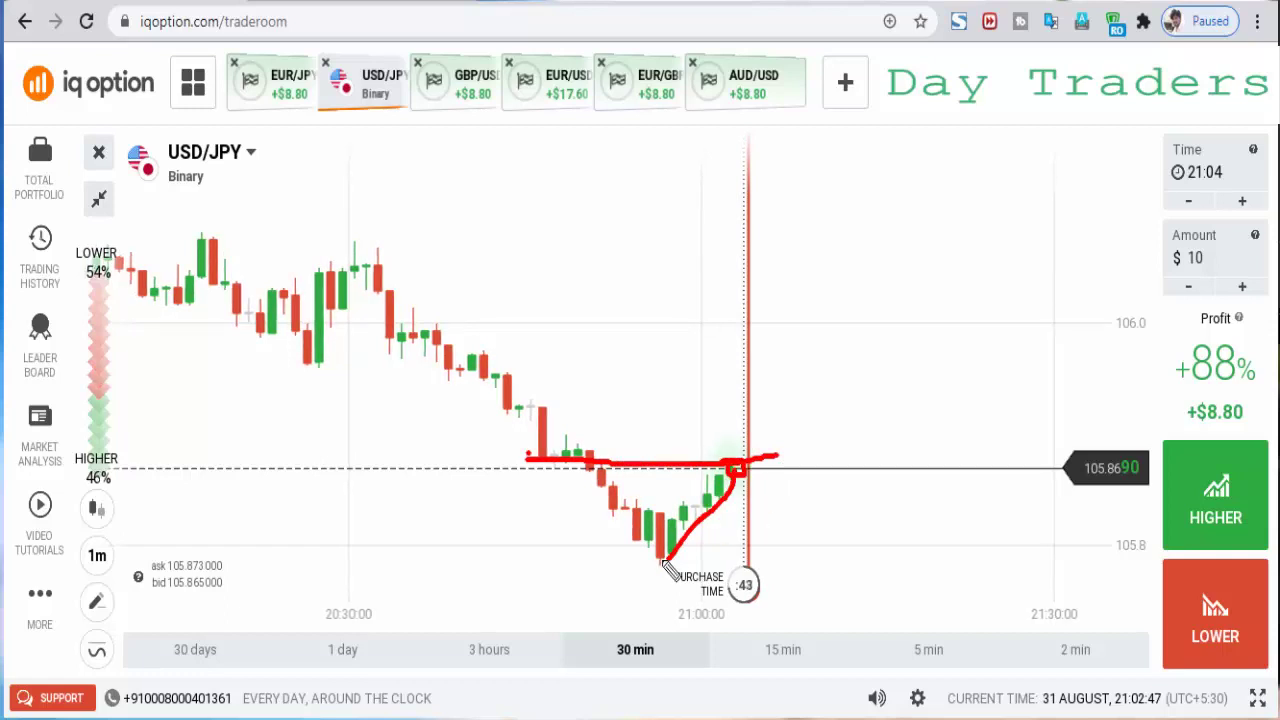
pyautogui.moveTo(741, 484); pyautogui.dragTo(733, 530)
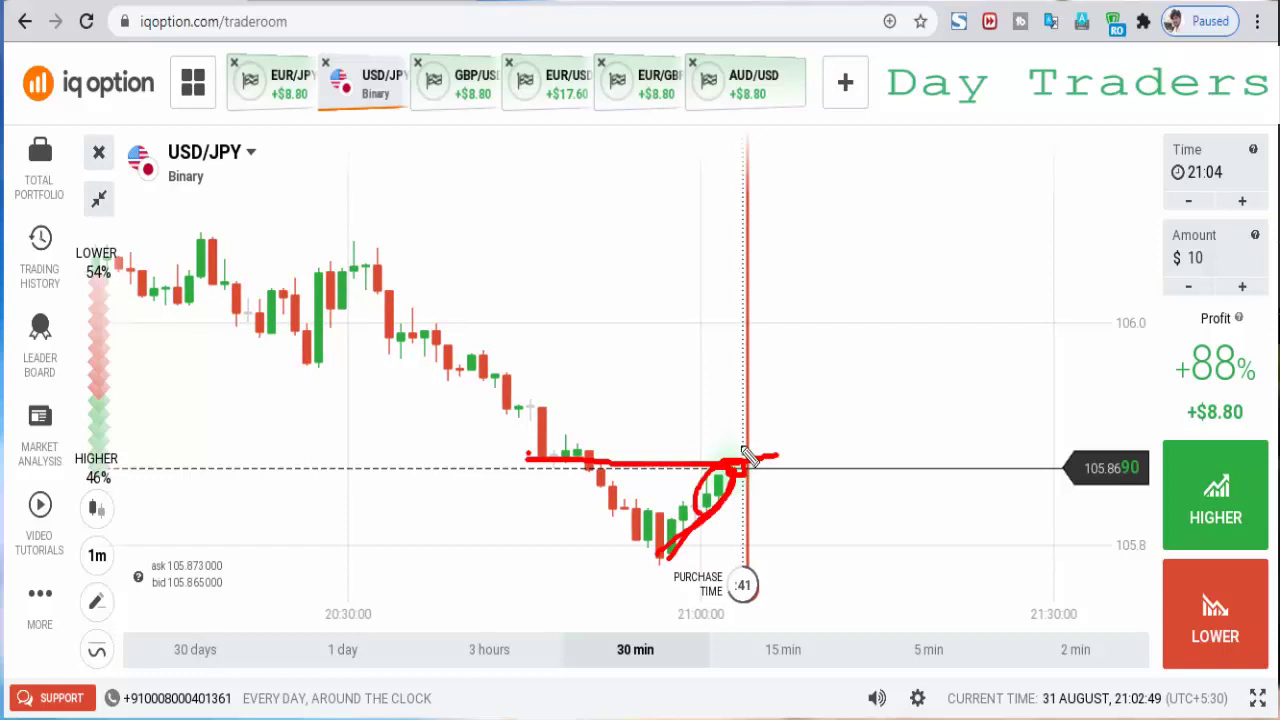
pyautogui.moveTo(750, 455); pyautogui.dragTo(740, 490)
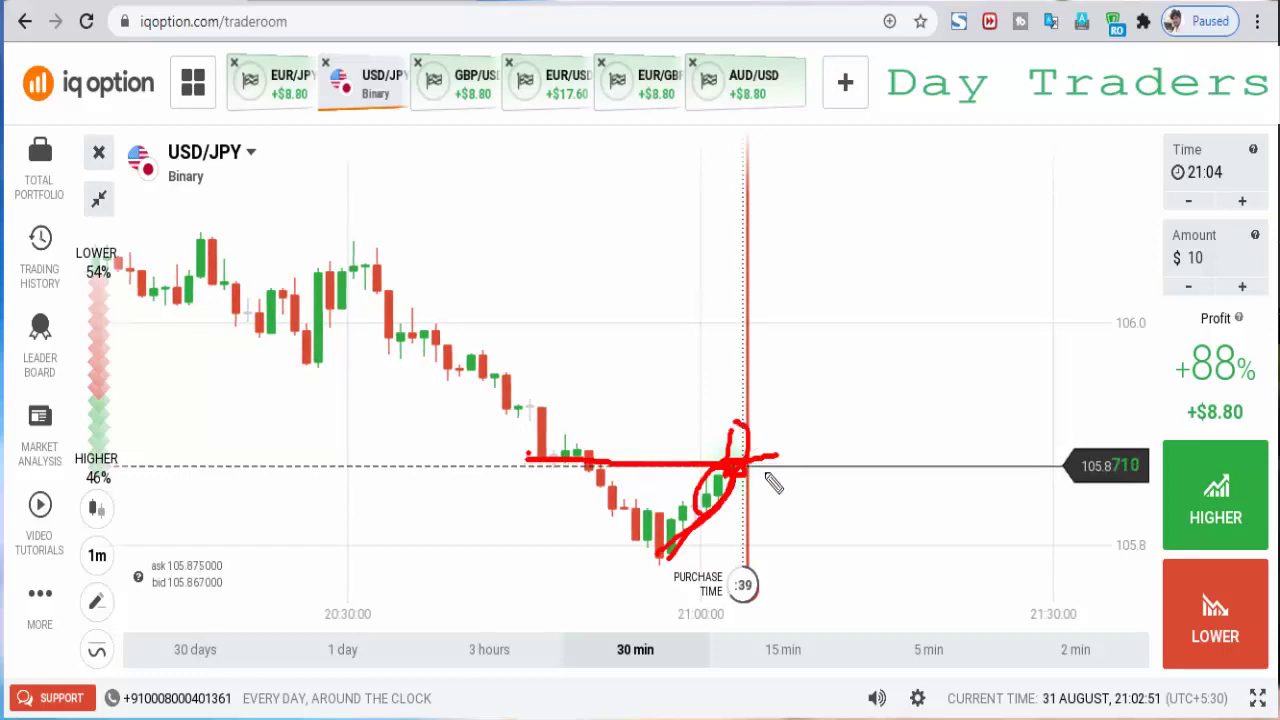
pyautogui.moveTo(794, 518); pyautogui.dragTo(755, 456)
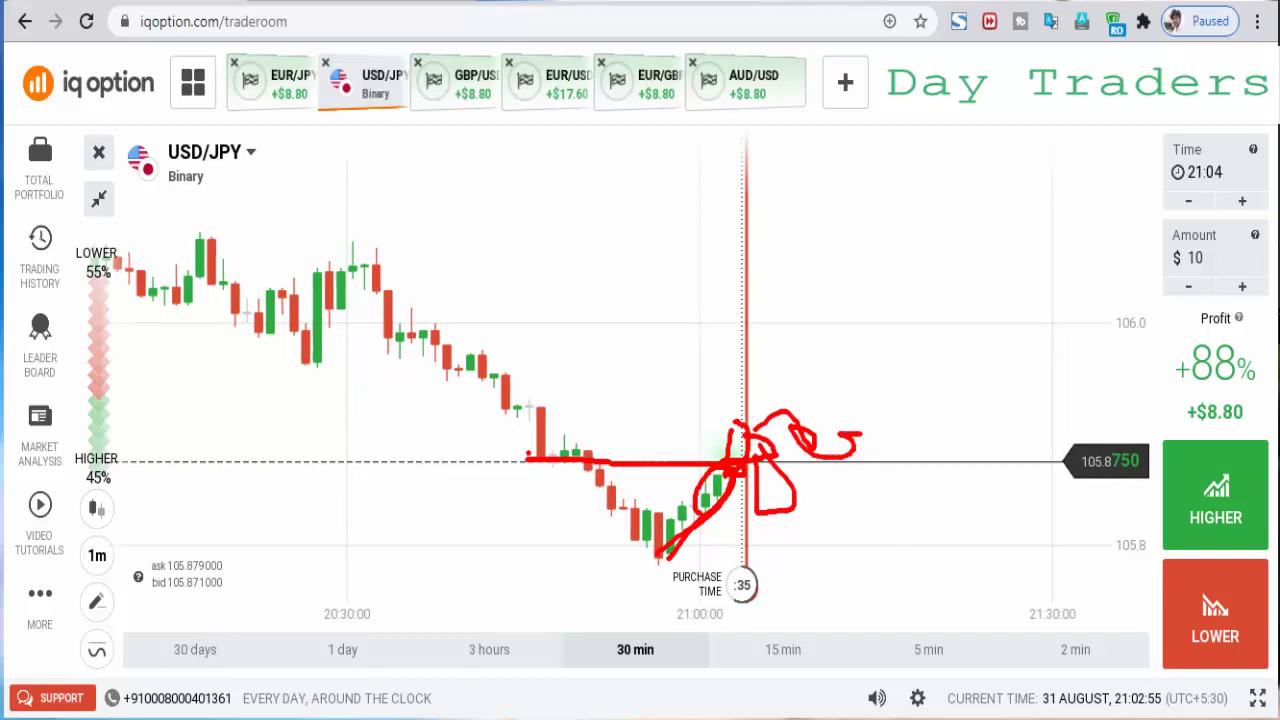
pyautogui.press('Escape')
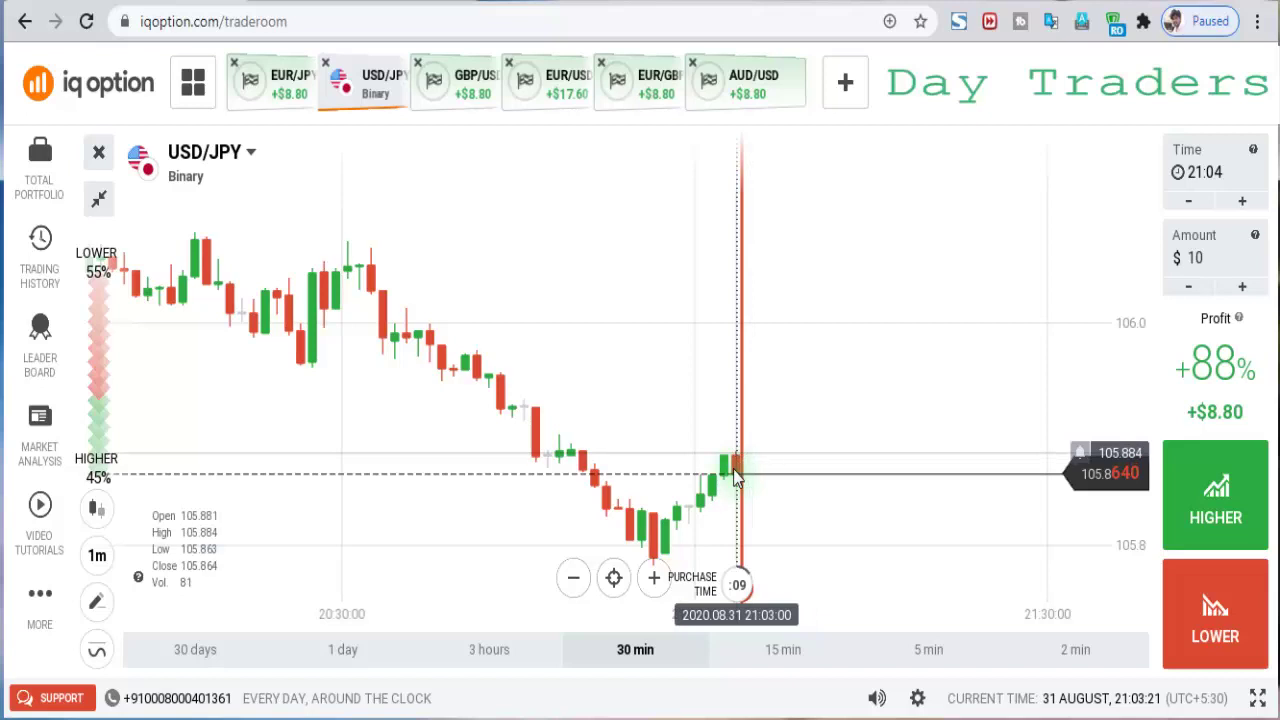
# Circle the rising USD/JPY candles in red, mark the resistance level and breakout area with upward projections, and clear the markings
pyautogui.scroll(2, 837, 506)
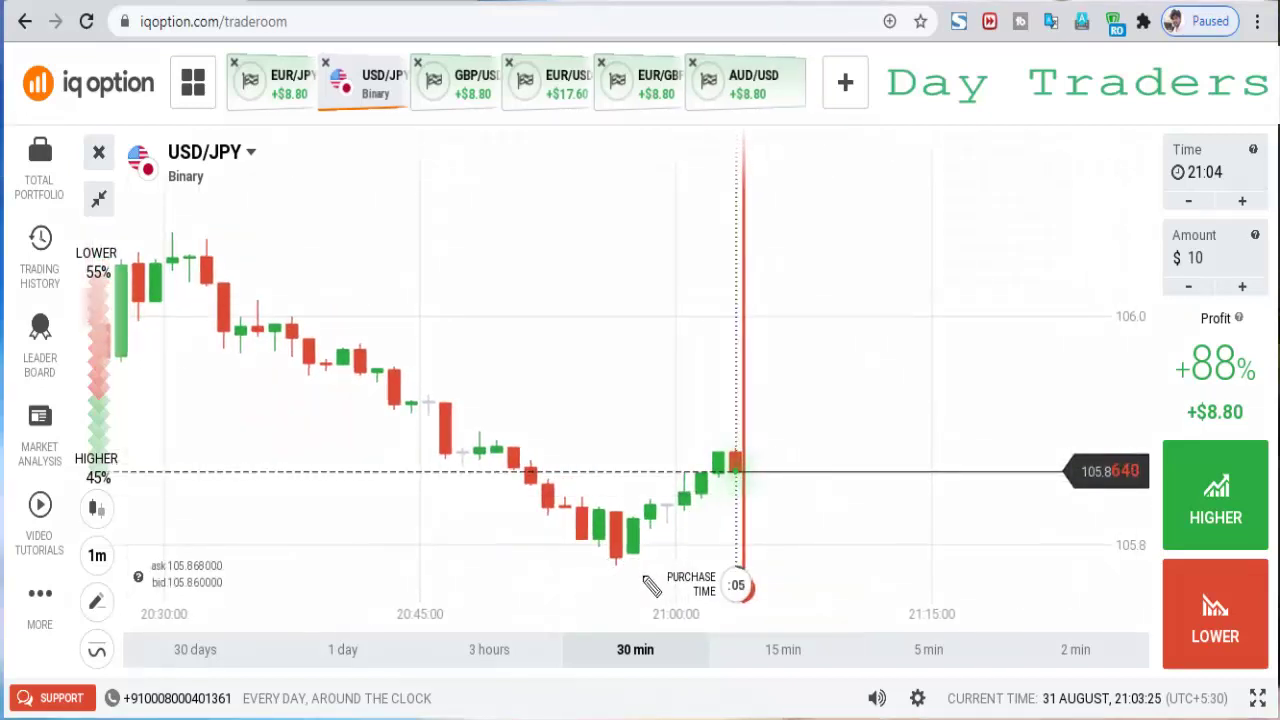
pyautogui.moveTo(628, 565); pyautogui.dragTo(702, 530)
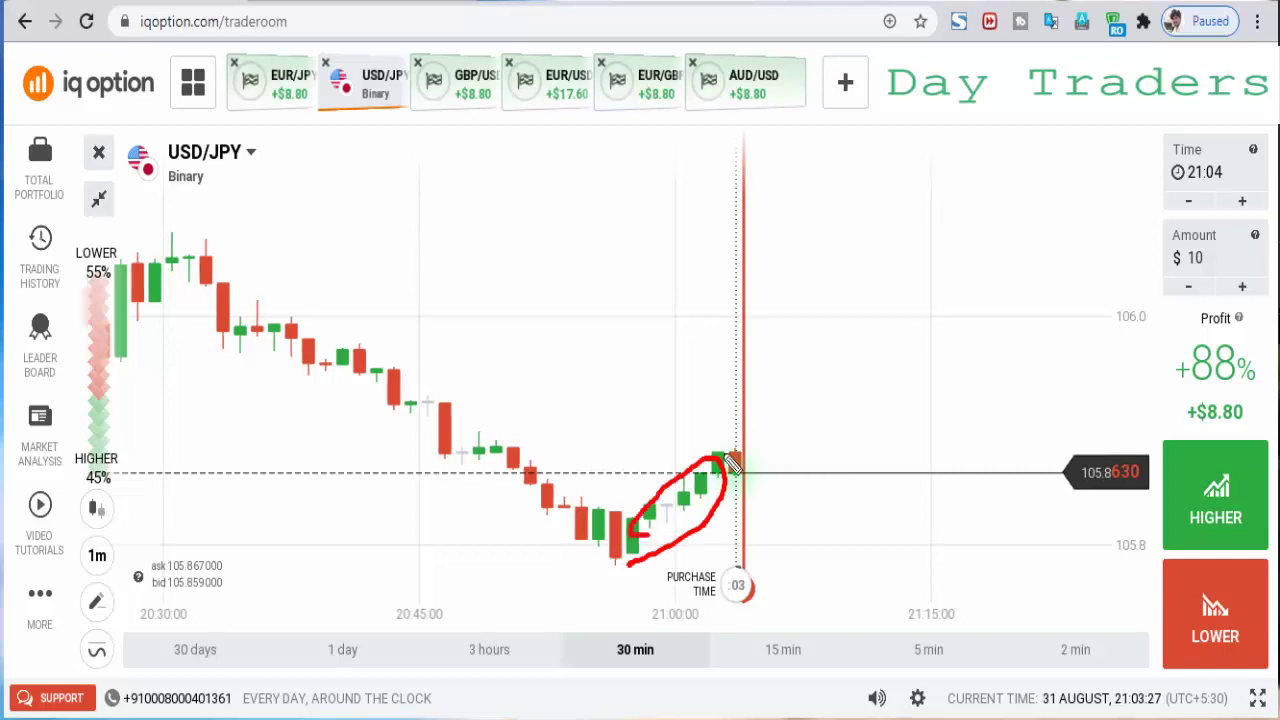
pyautogui.moveTo(723, 426)
pyautogui.mouseDown()
pyautogui.moveTo(726, 449)
pyautogui.moveTo(726, 432)
pyautogui.mouseUp()
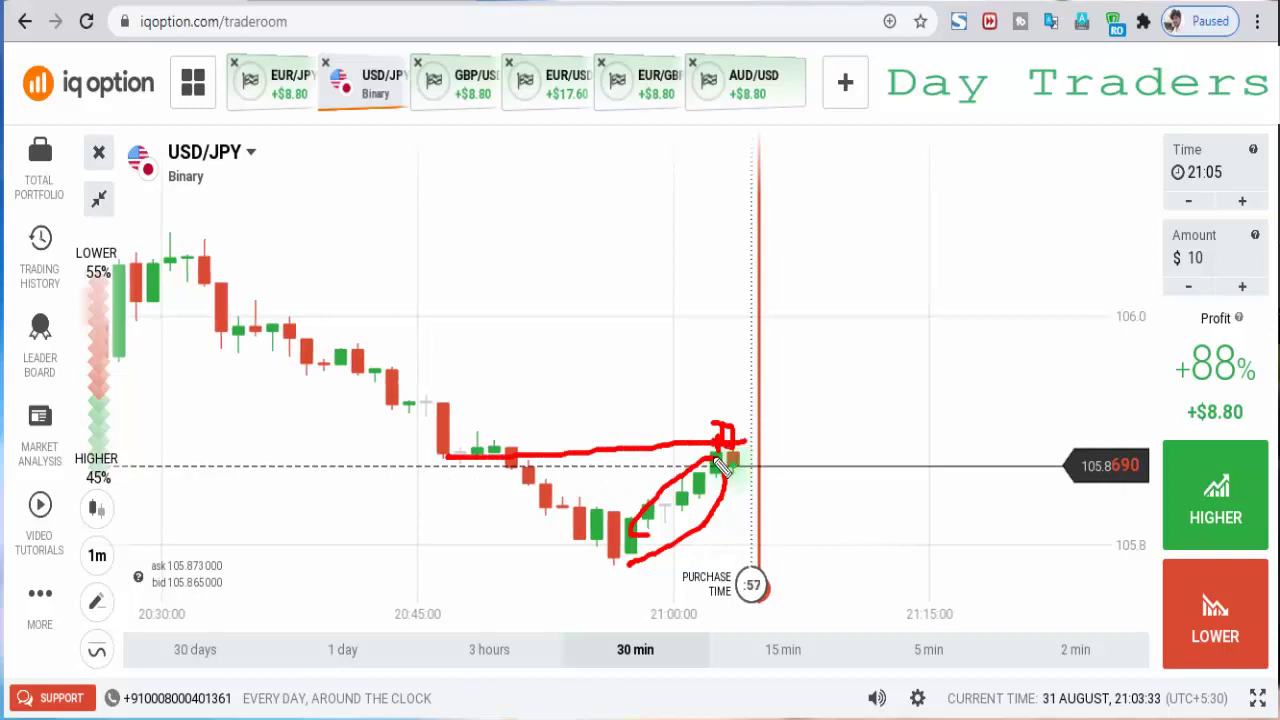
pyautogui.moveTo(735, 420); pyautogui.dragTo(759, 350)
pyautogui.moveTo(733, 444); pyautogui.dragTo(792, 388)
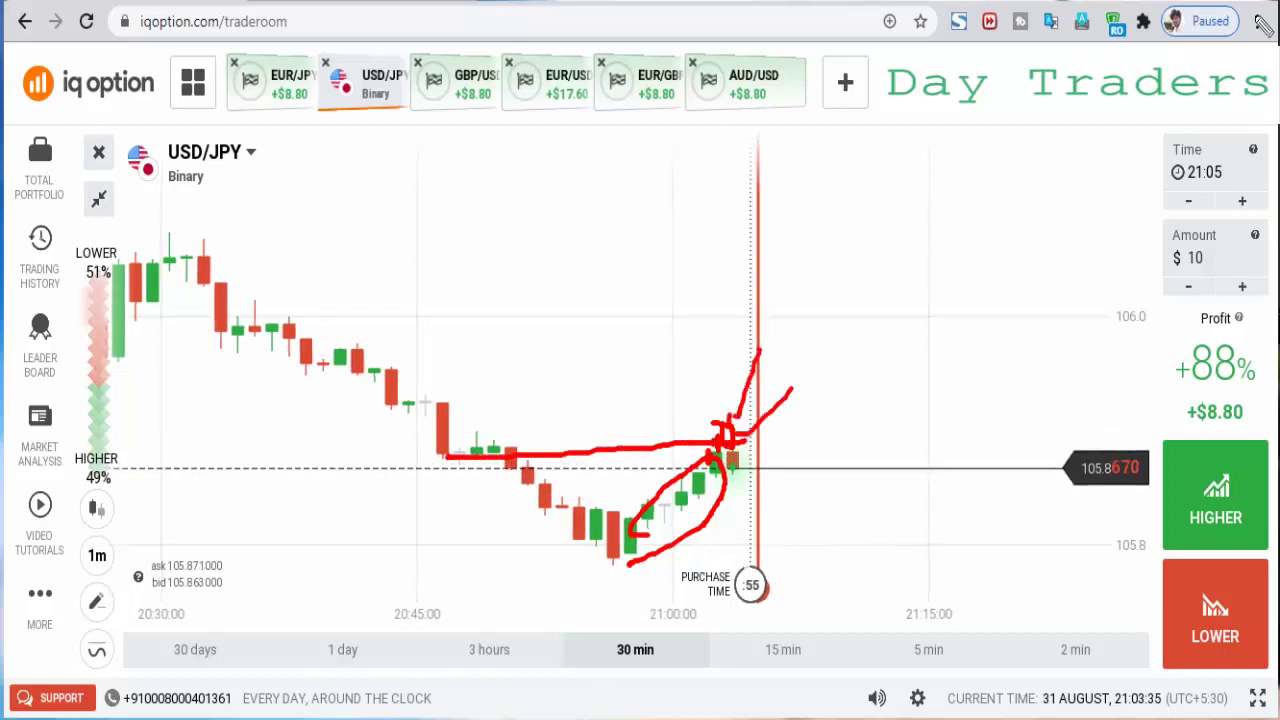
pyautogui.press('Escape')
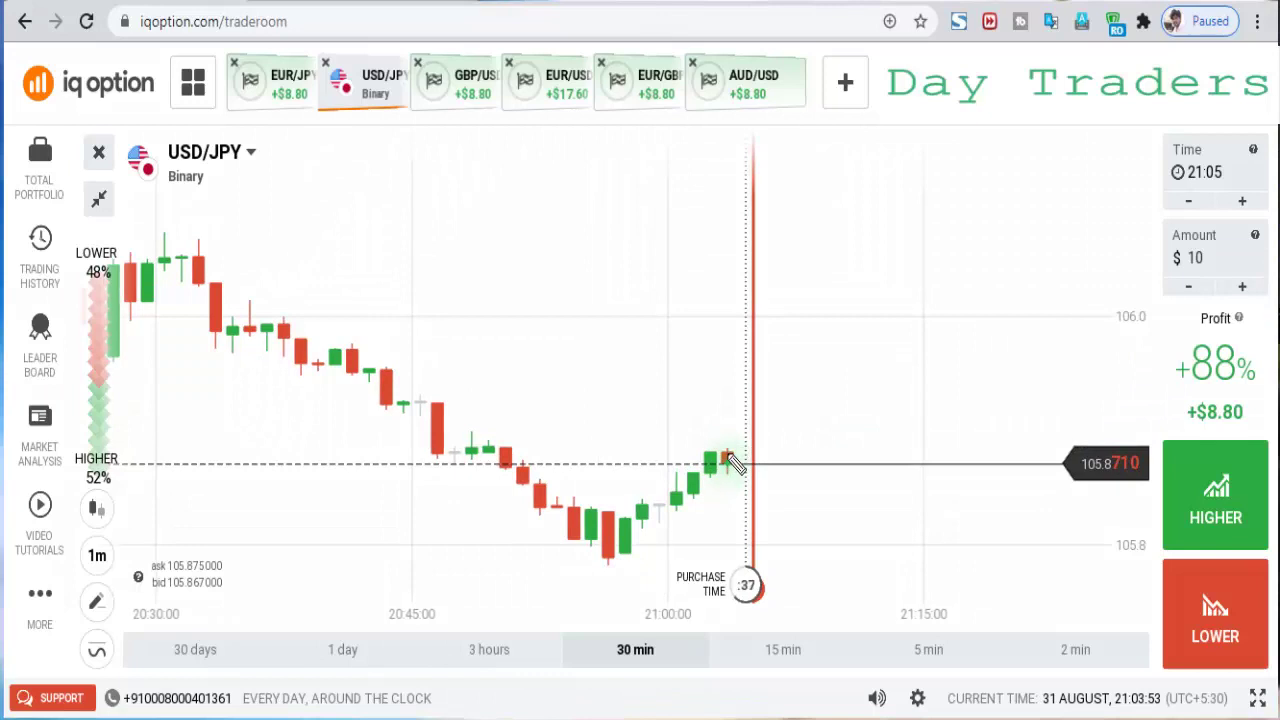
# Box the latest red USD/JPY candle, sketch possible downward and upward moves from it, outline the preceding rise, and clear the markings
pyautogui.moveTo(750, 468)
pyautogui.mouseDown()
pyautogui.moveTo(762, 516)
pyautogui.moveTo(797, 483)
pyautogui.mouseUp()
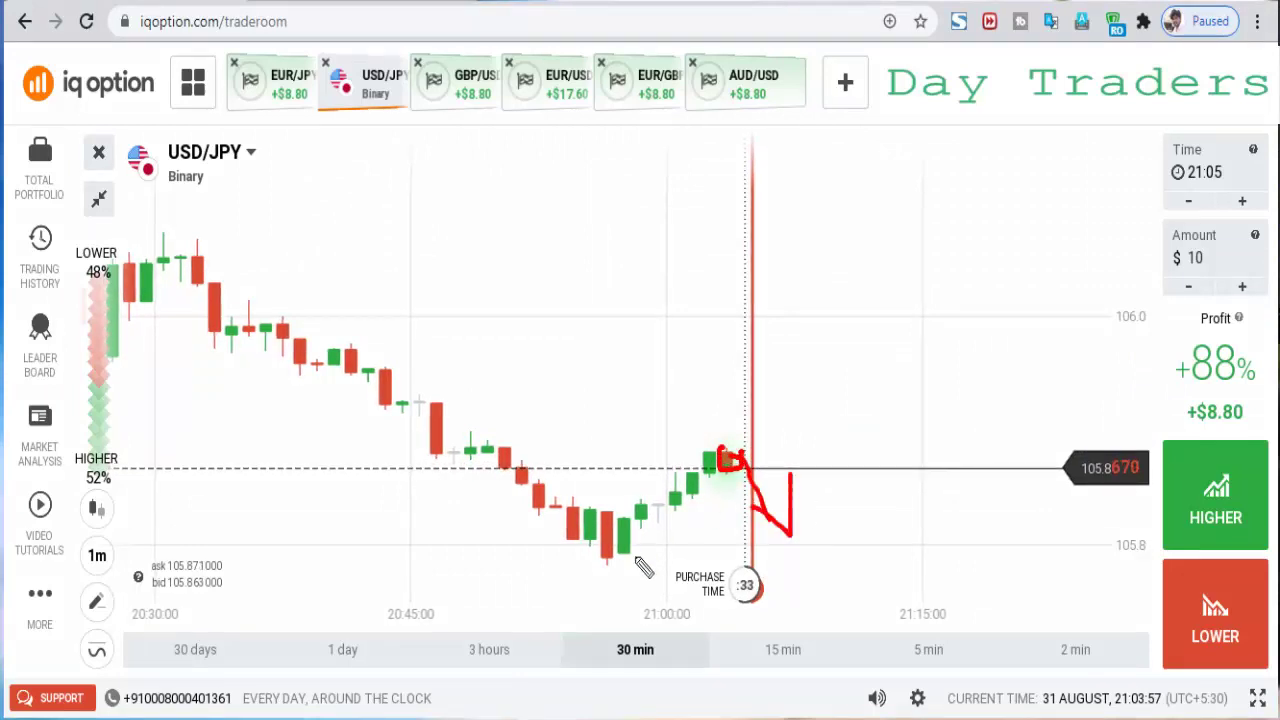
pyautogui.moveTo(636, 558); pyautogui.dragTo(730, 458)
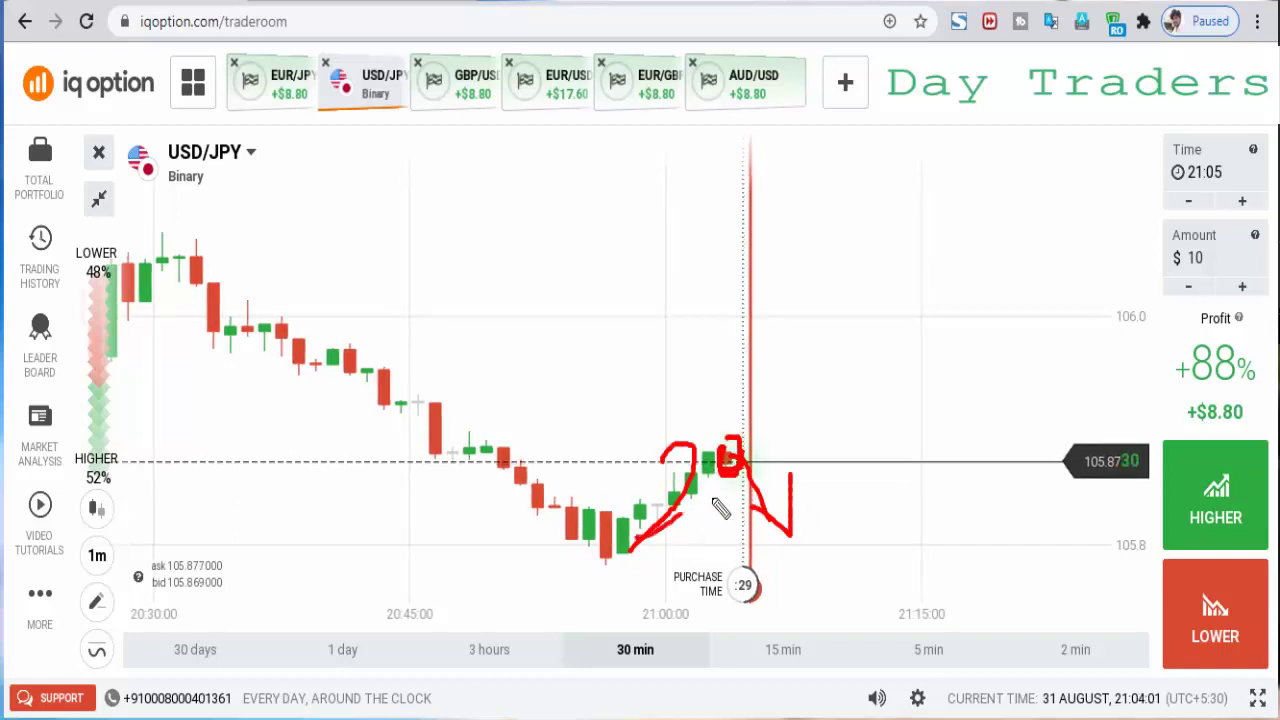
pyautogui.moveTo(718, 508); pyautogui.dragTo(680, 505)
pyautogui.moveTo(752, 452); pyautogui.dragTo(738, 446)
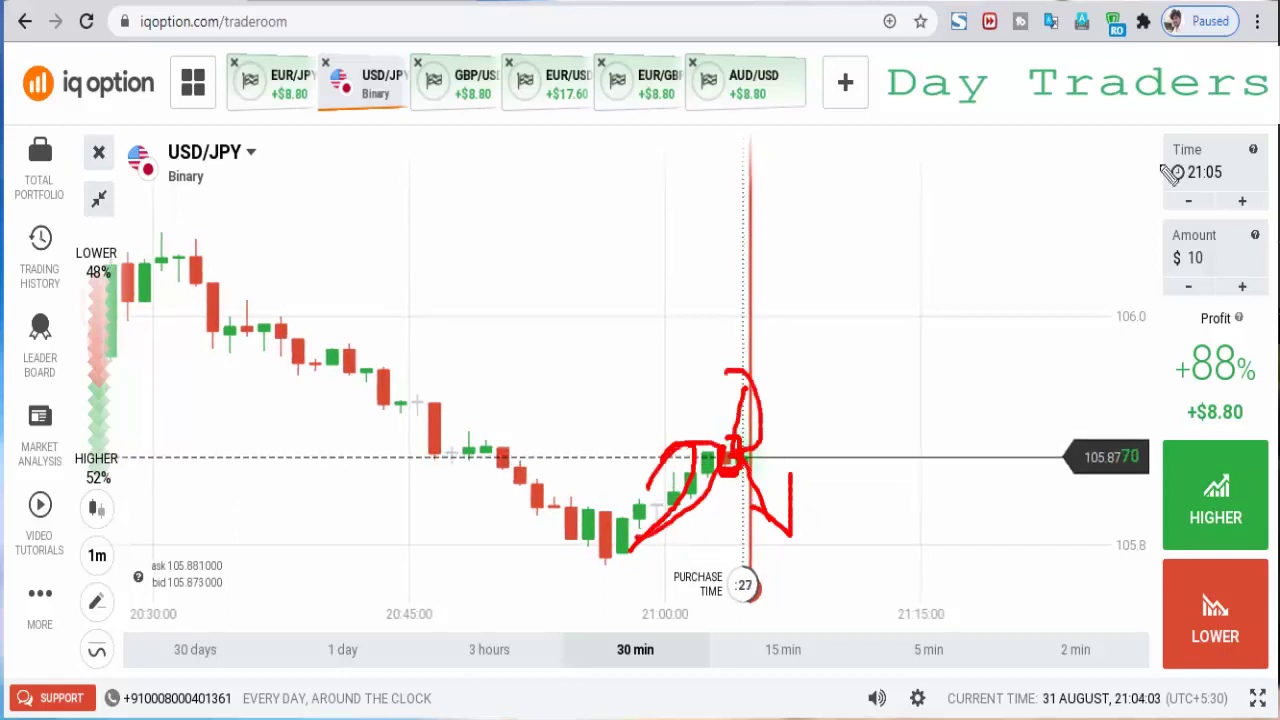
pyautogui.press('Escape')
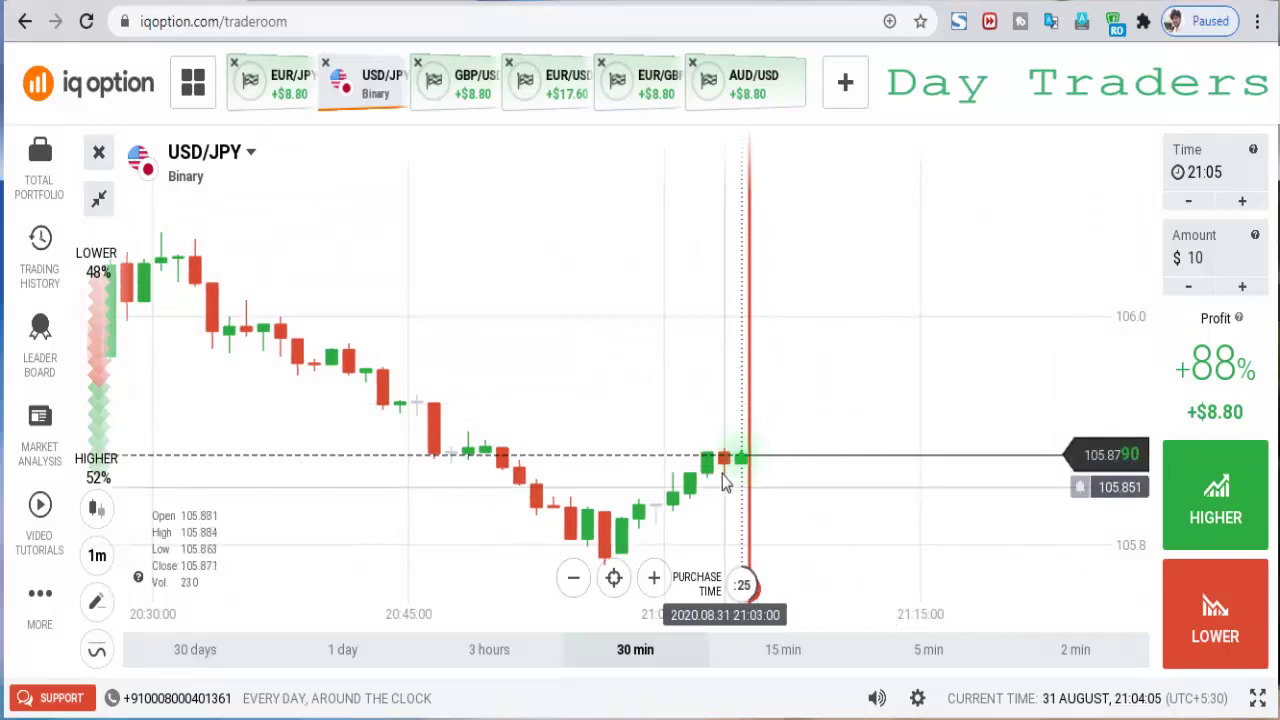